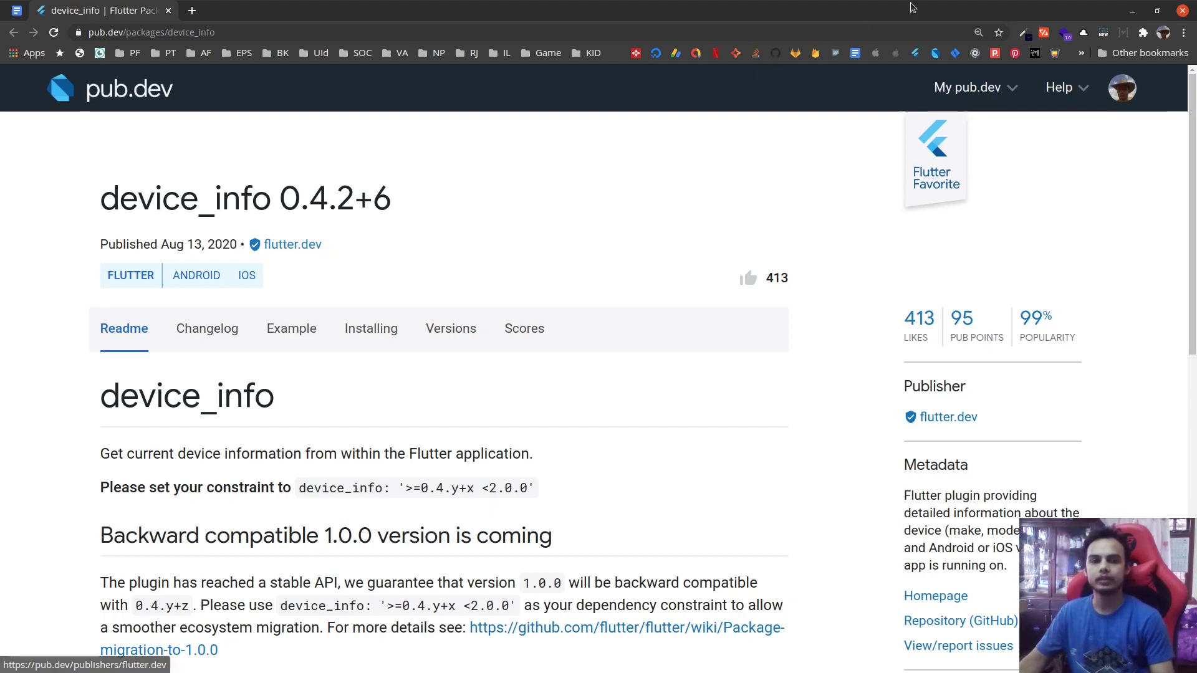
Back in VS Code, add a device_info dependency line under dependencies in pubspec.yaml.
left_click(1134, 17)
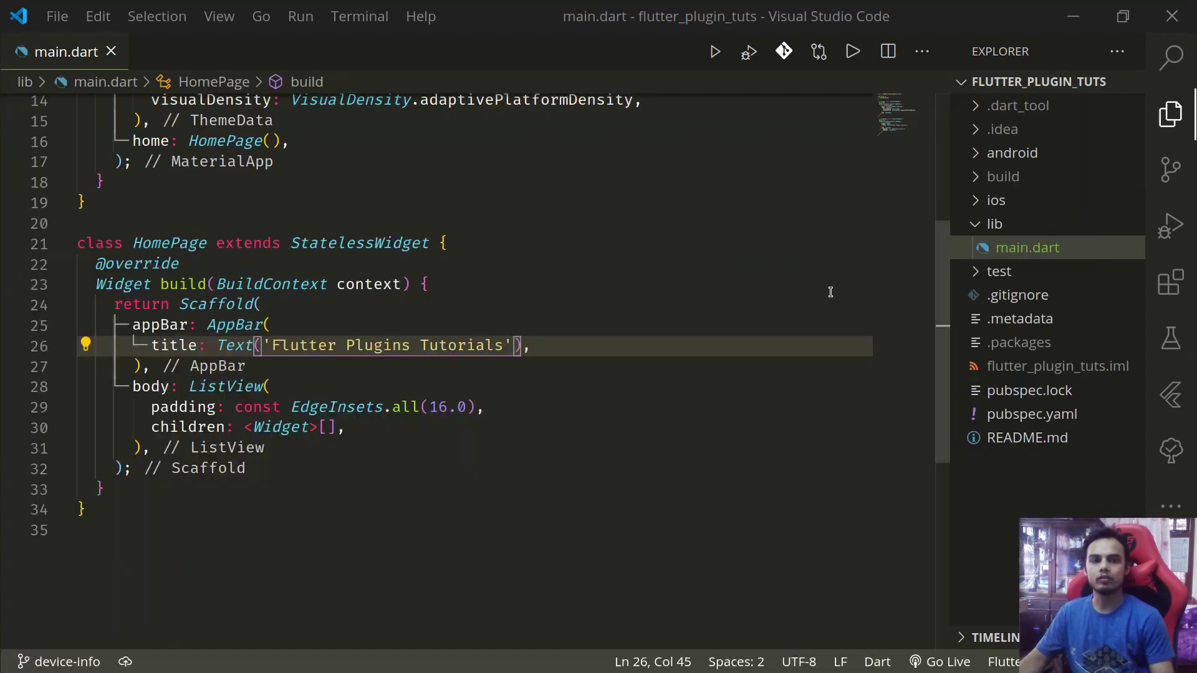
scroll(516, 427, "up", 2)
scroll(528, 424, "up", 3)
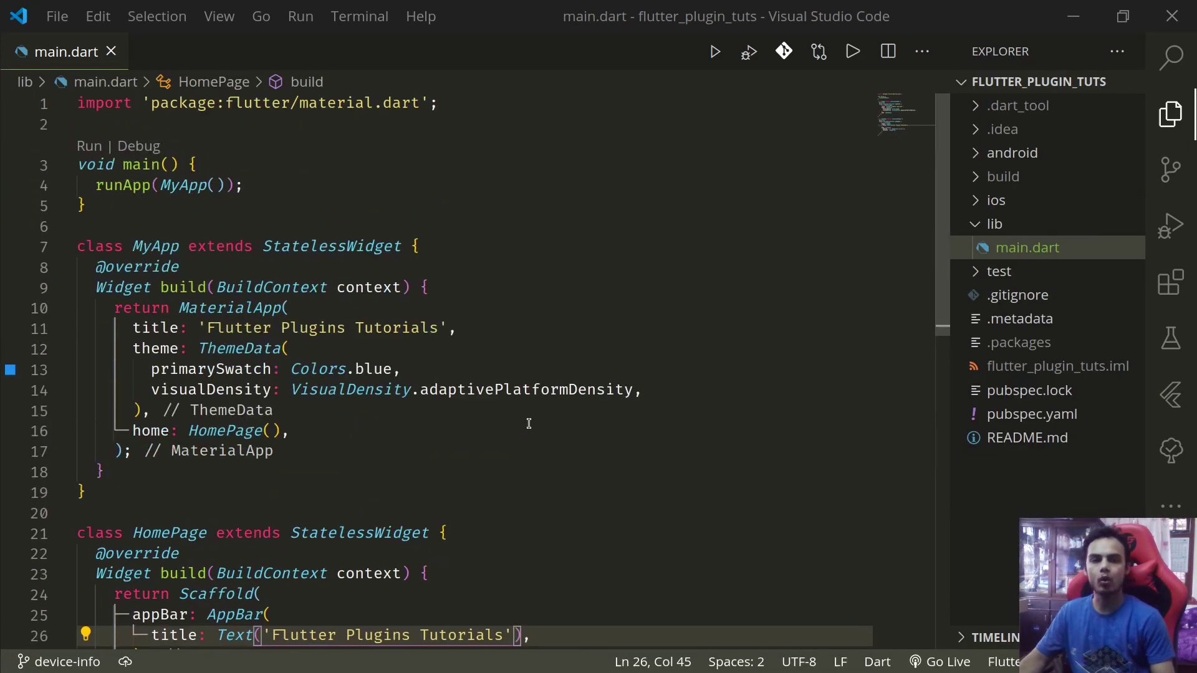
scroll(496, 317, "down", 4)
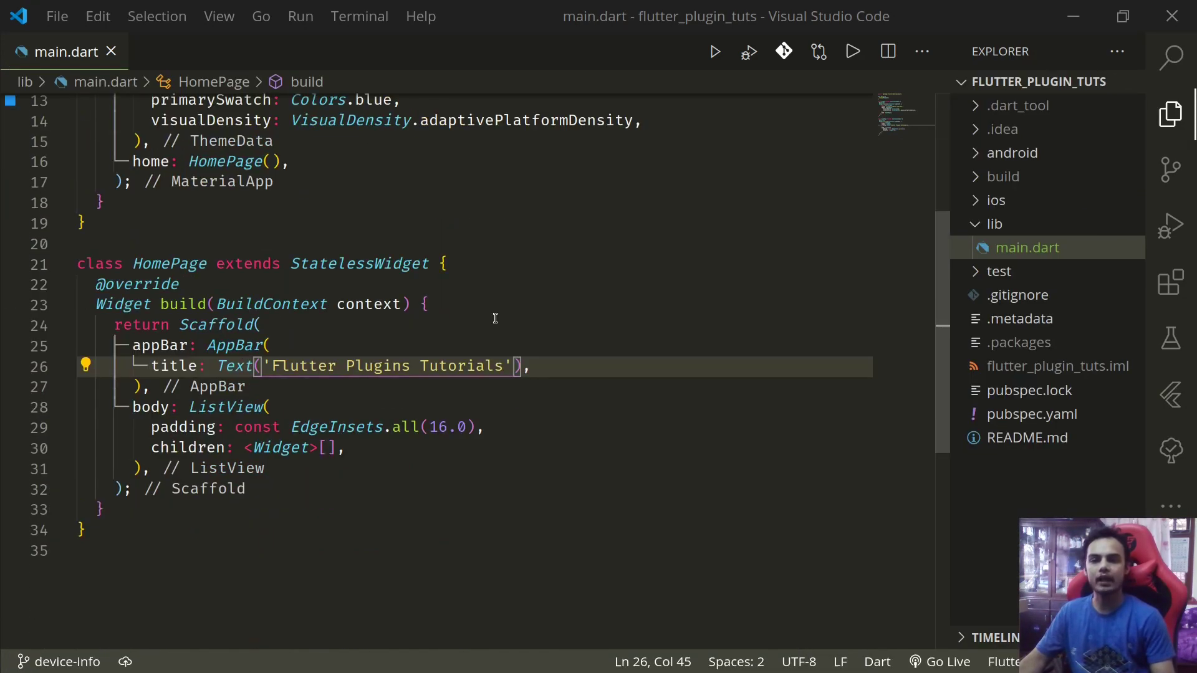
mouse_move(1038, 281)
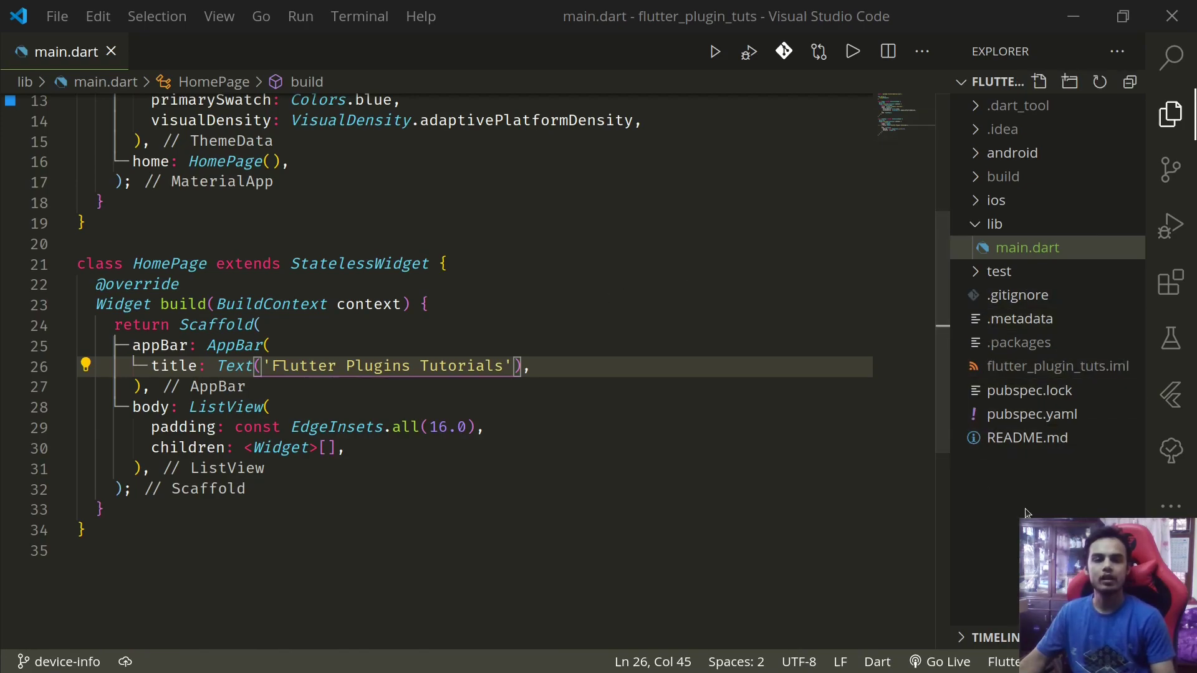
left_click(1038, 414)
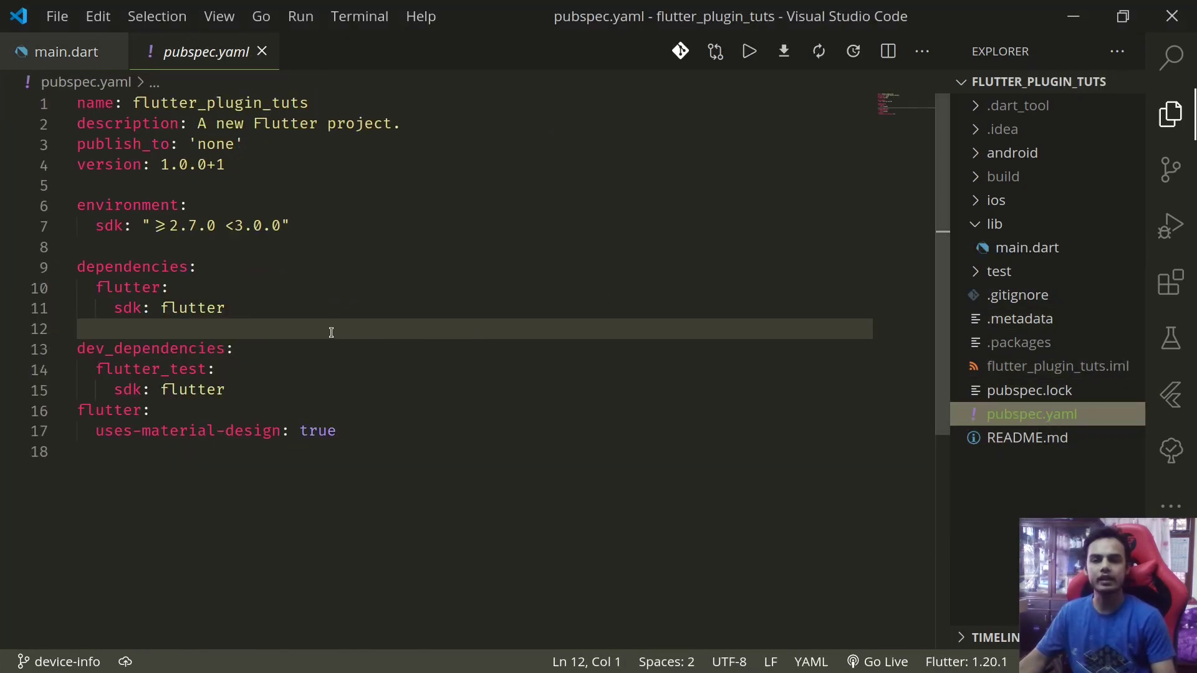
key("Tab")
type("de")
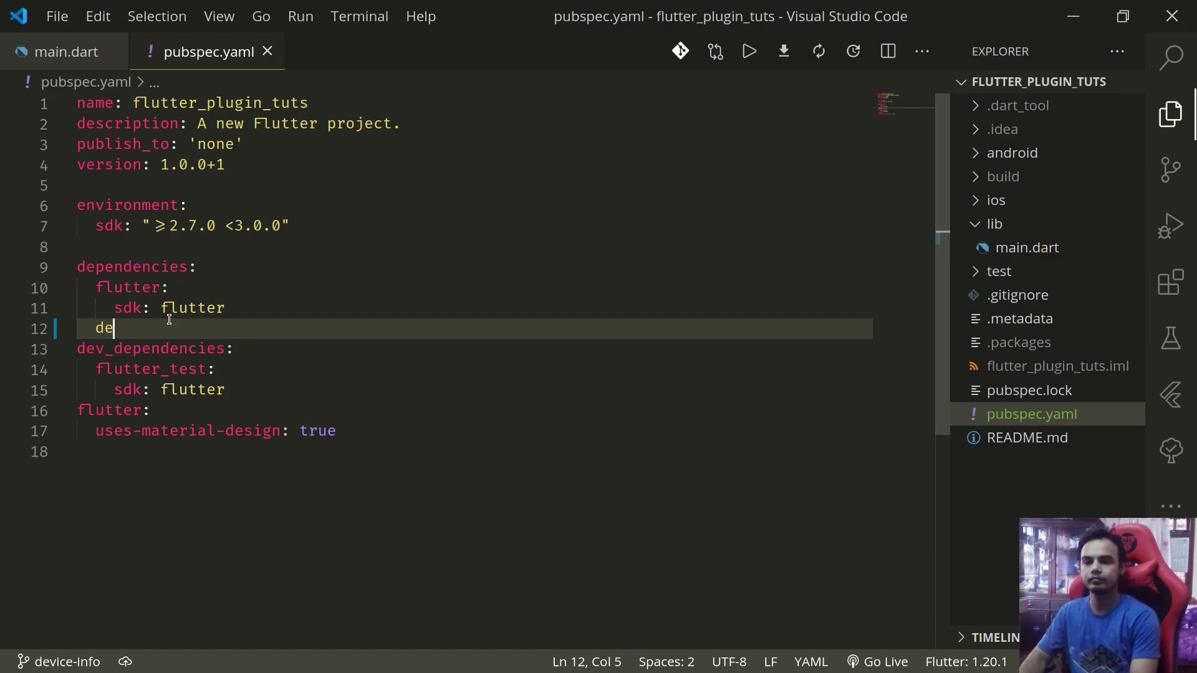
type("vice_info:")
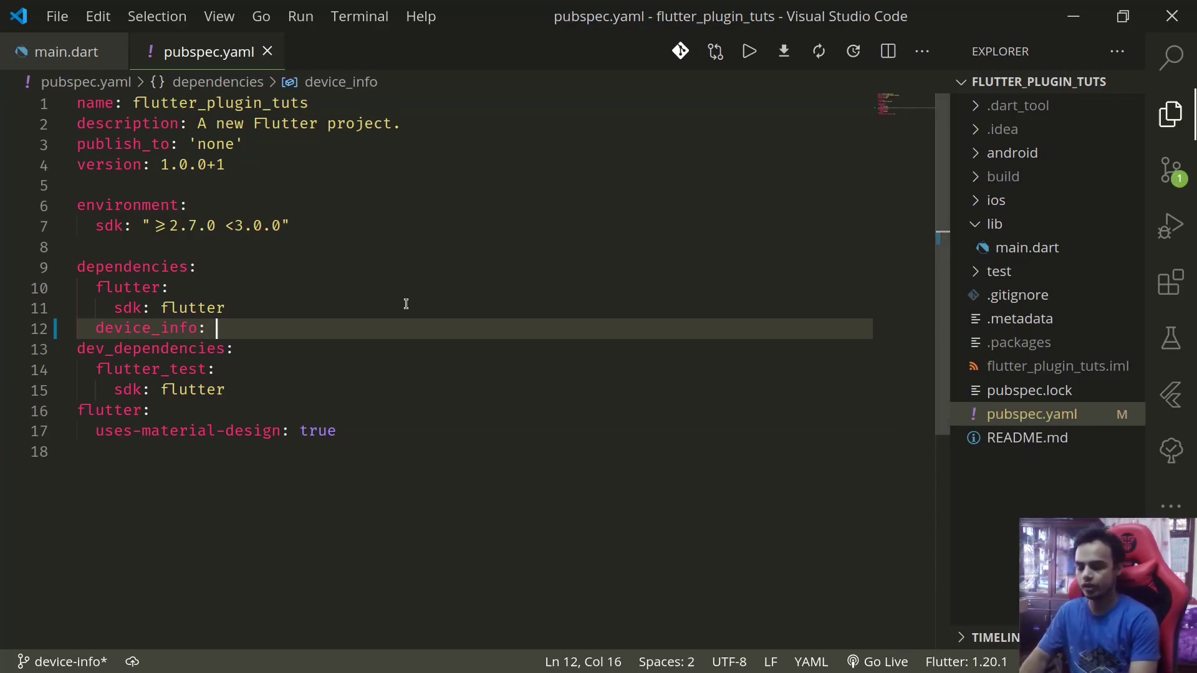
type("^0.2.4+6")
Correct the version to ^0.4.2+6 and save to run flutter pub get.
key("ctrl+s")
key("Left")
key("Left")
key("Left")
key("Delete")
type("4")
key("Right")
key("Right")
key("BackSpace")
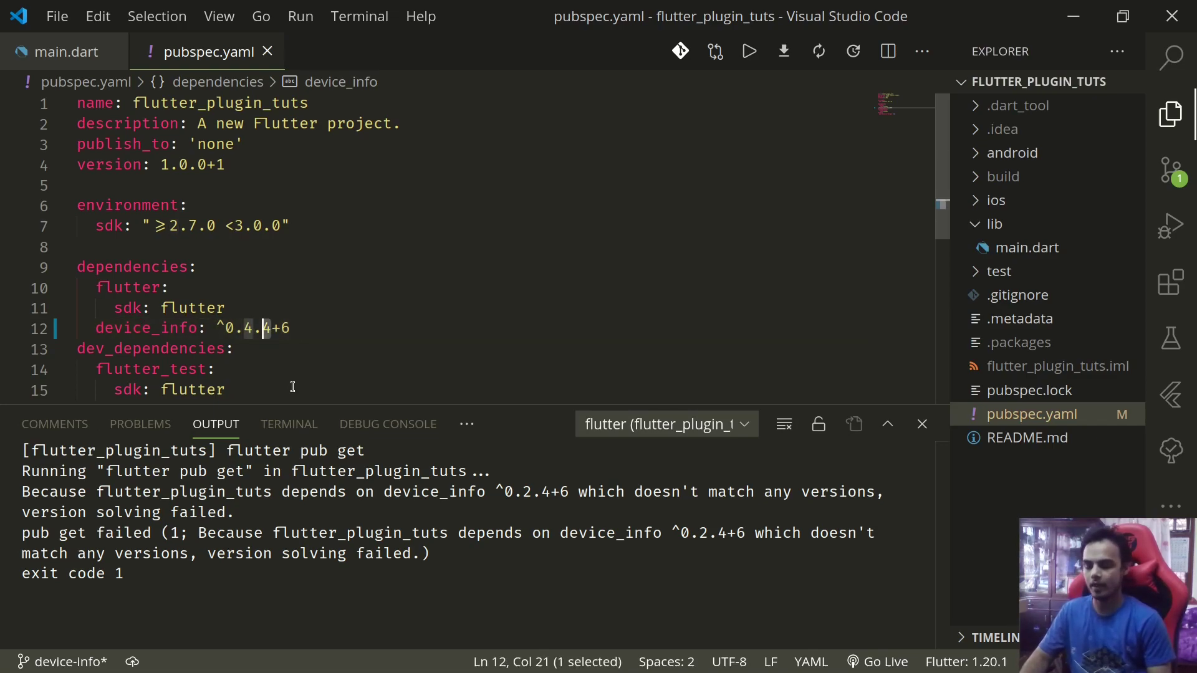
type("2")
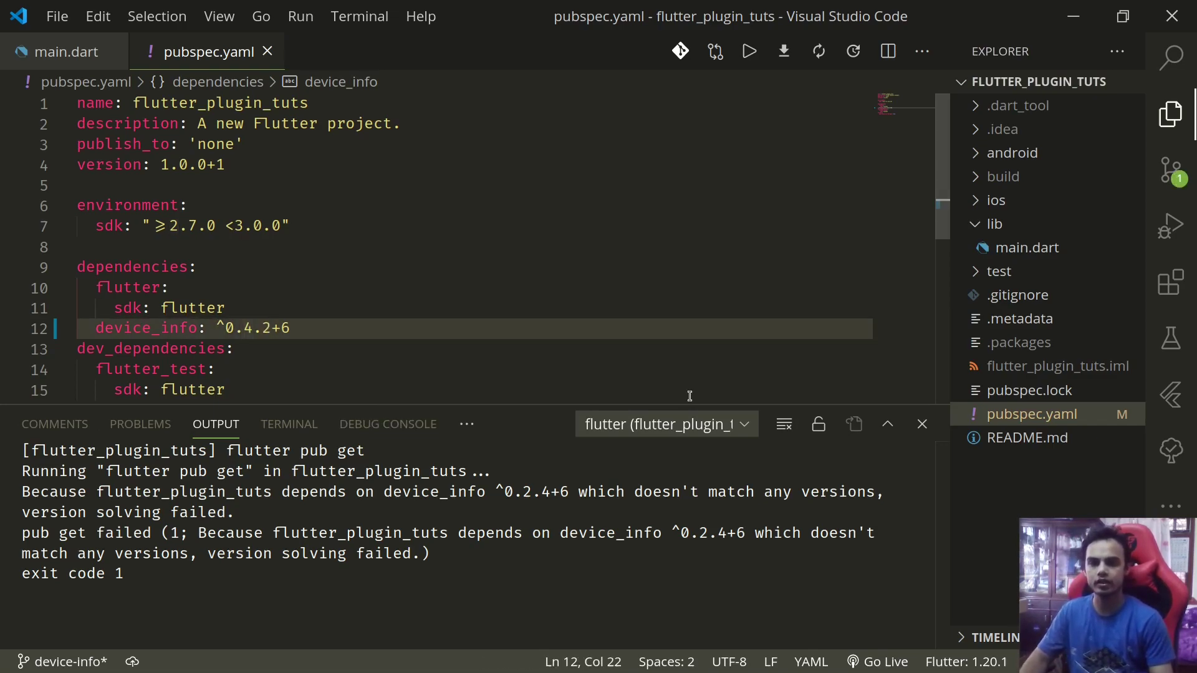
key("ctrl+s")
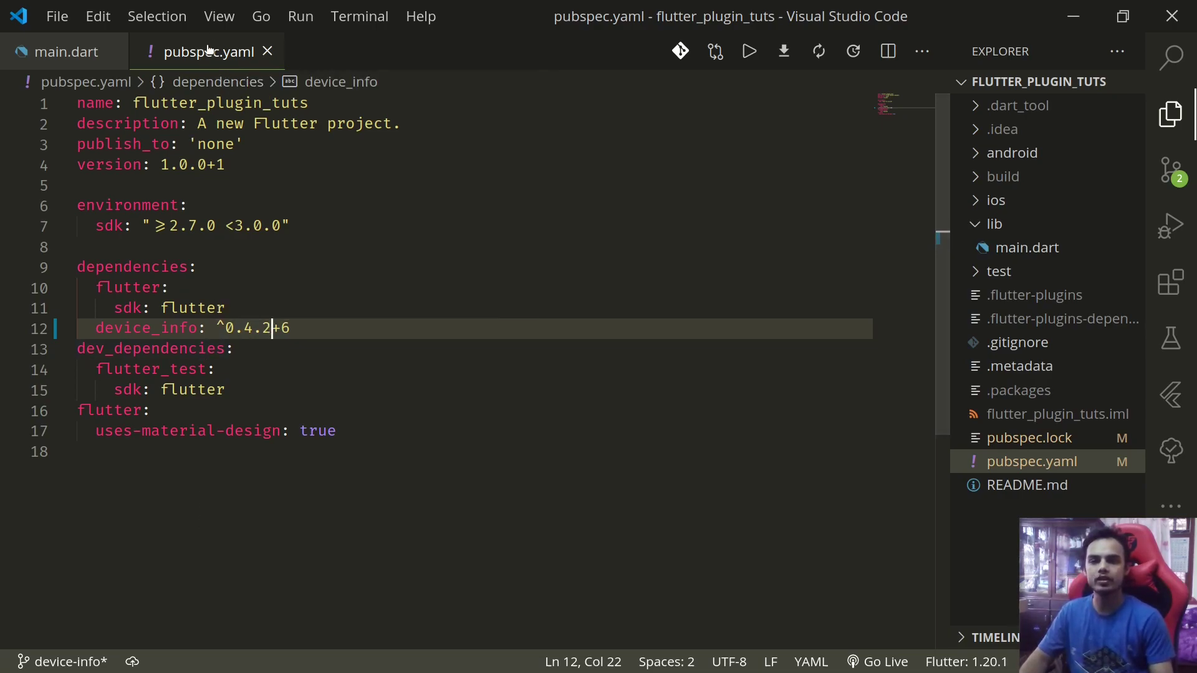
Launch the app from main.dart in debug mode on the Pixel 2 emulator.
left_click(65, 52)
left_click(351, 347)
key("F5")
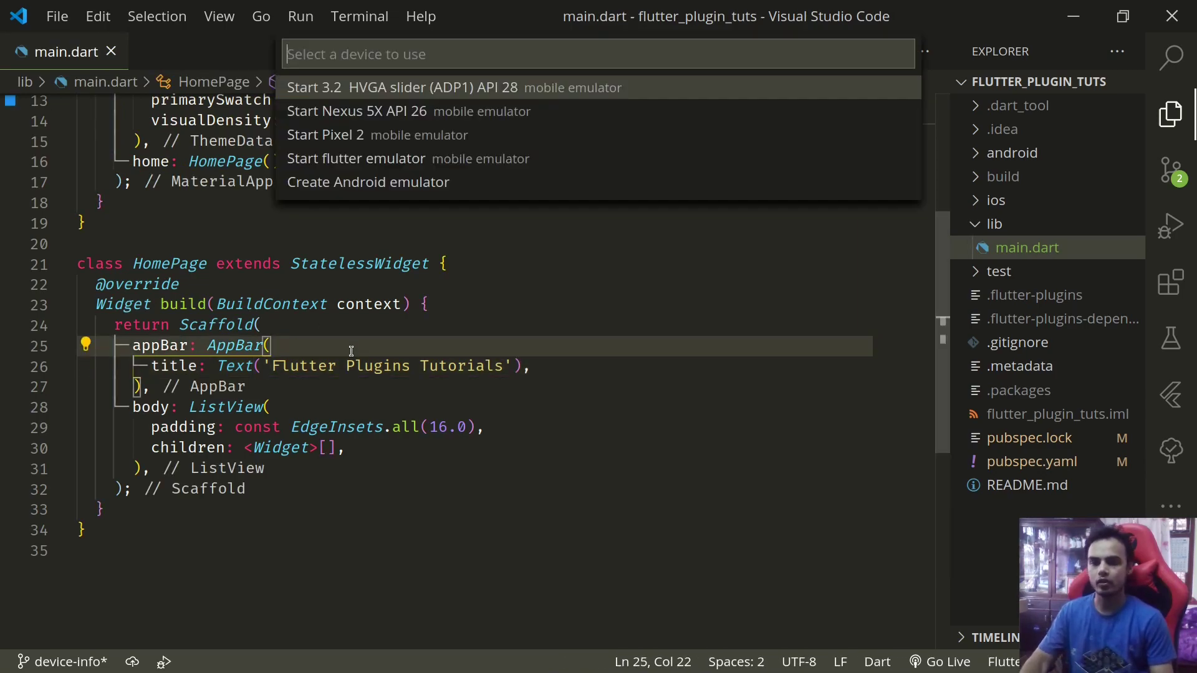
left_click(363, 139)
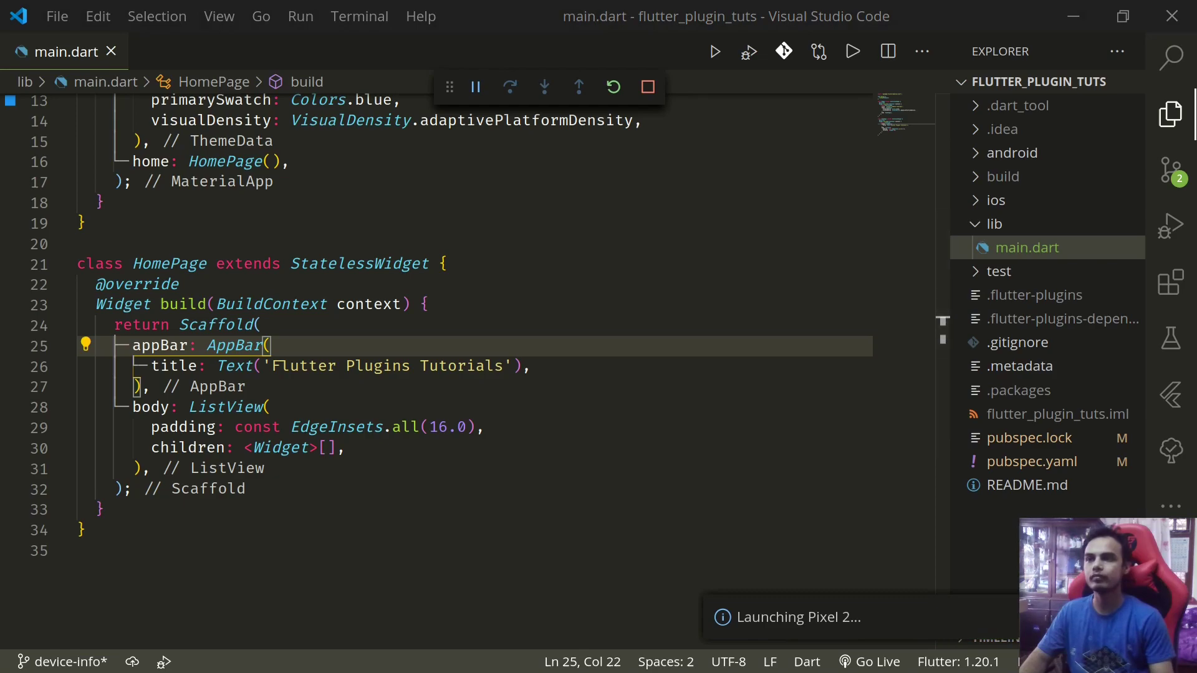
left_click(1171, 227)
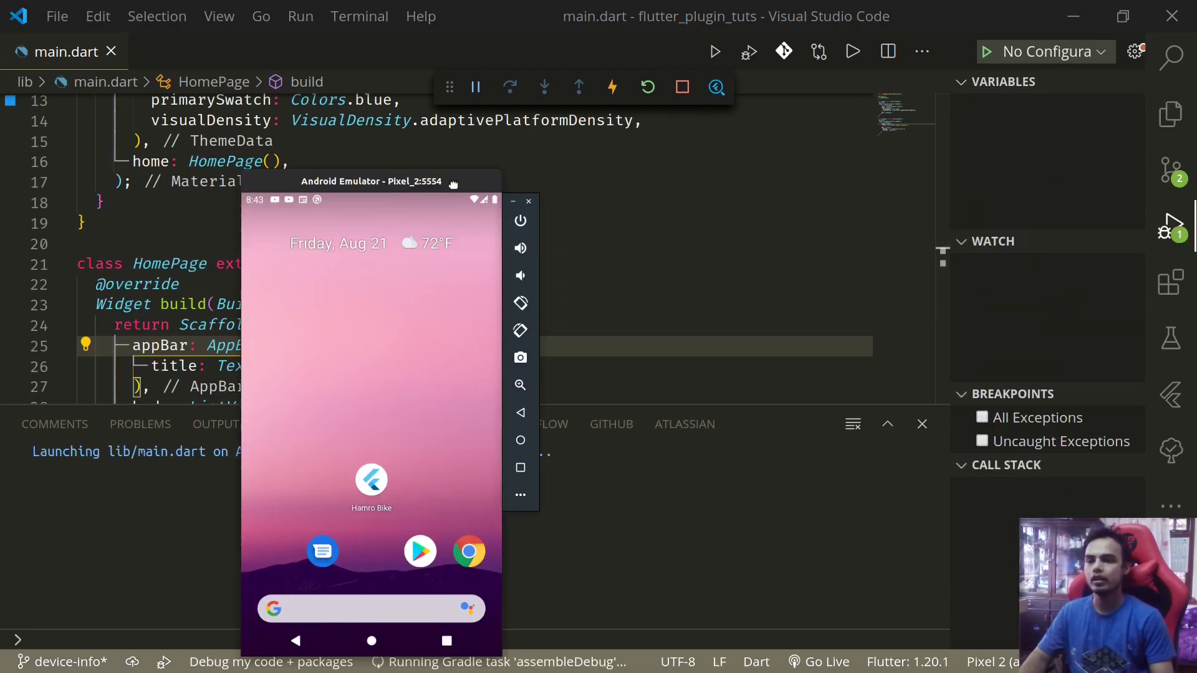
Move the emulator window to the left and the debug toolbar off the code.
left_click_drag(451, 105, 211, 110)
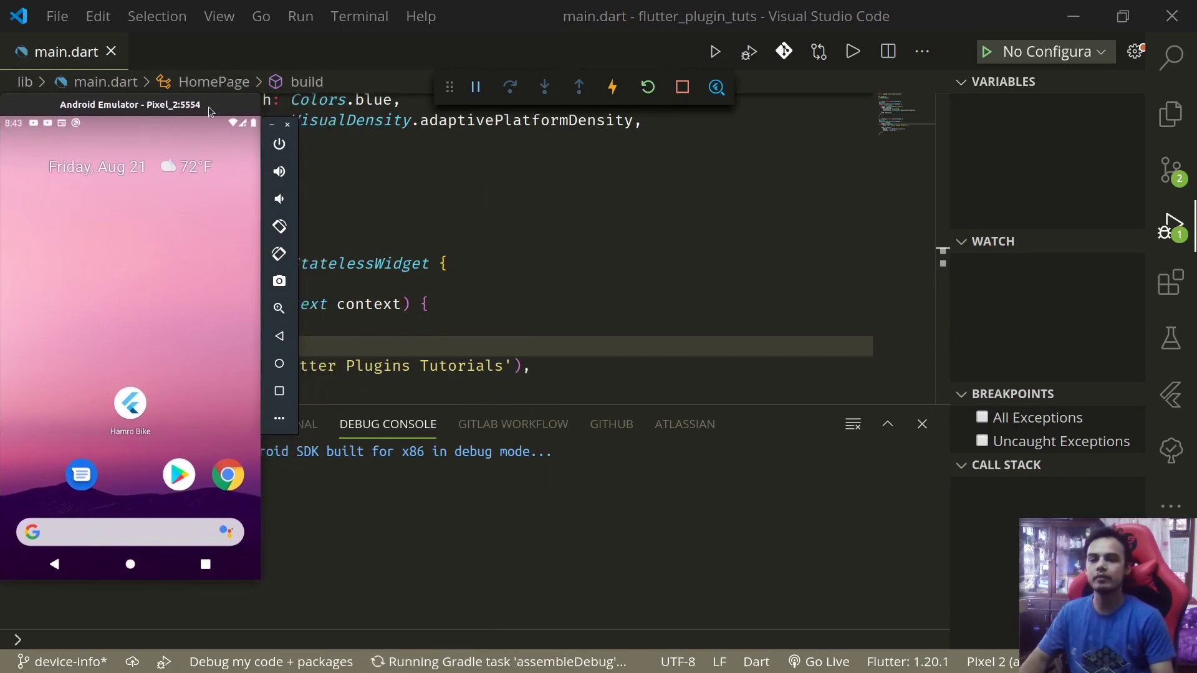
left_click_drag(219, 109, 251, 104)
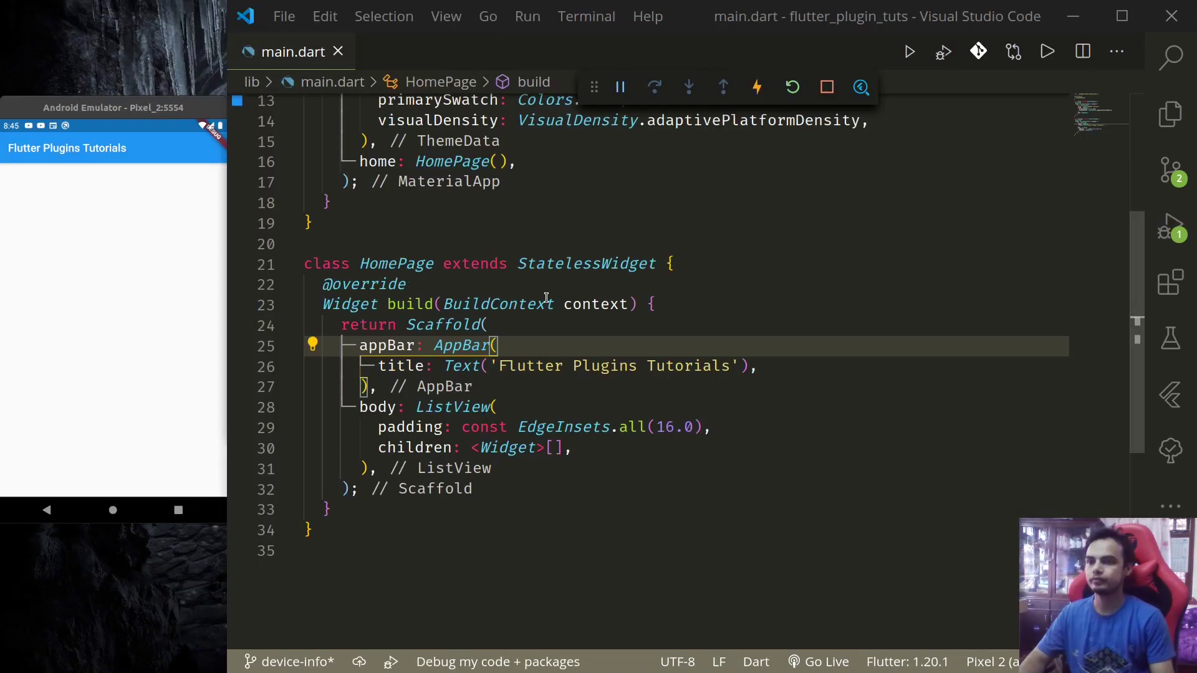
left_click(541, 324)
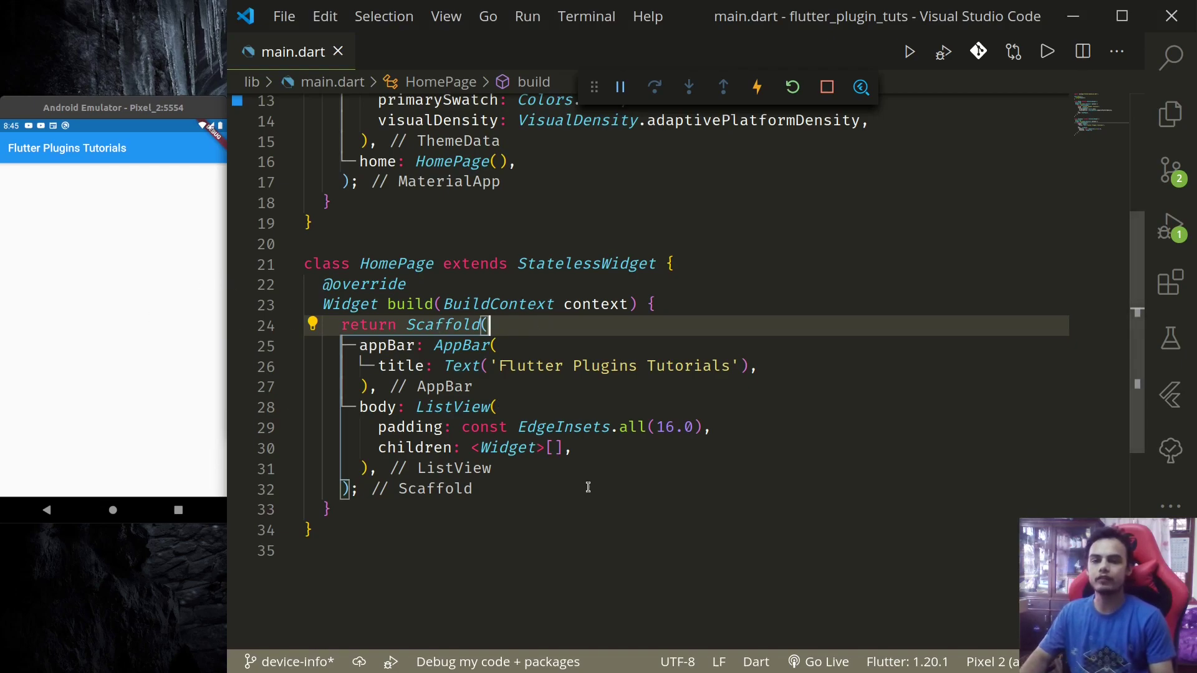
scroll(589, 483, "up", 1)
scroll(588, 484, "up", 3)
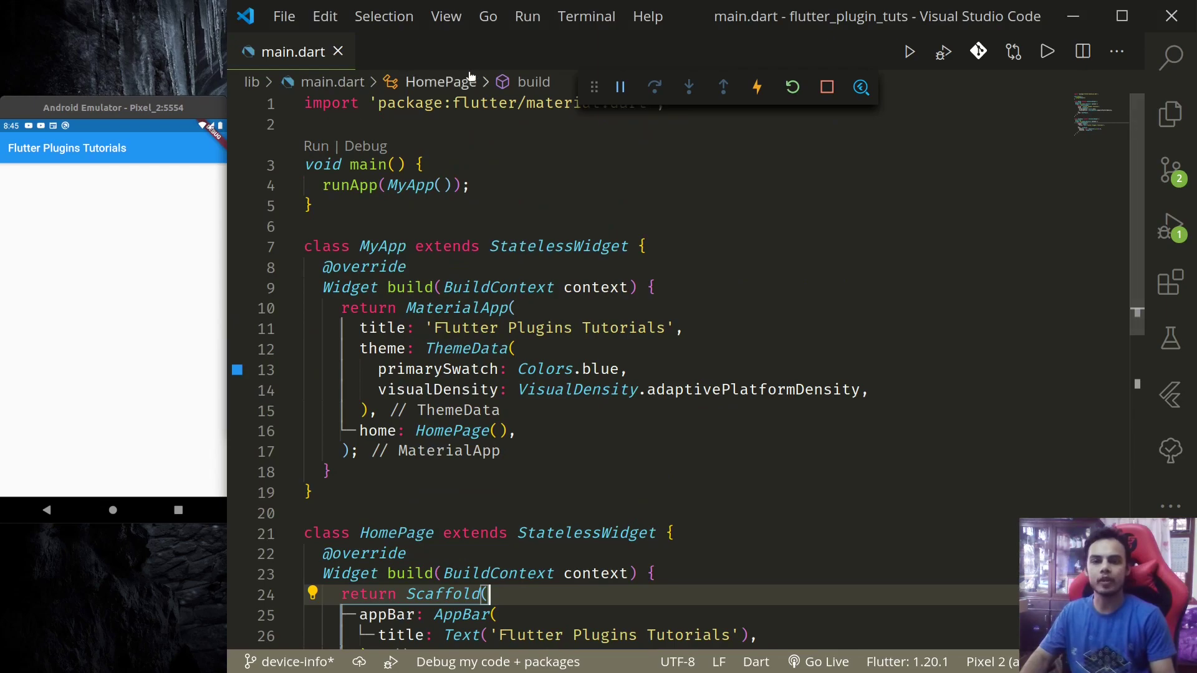
left_click_drag(593, 81, 608, 44)
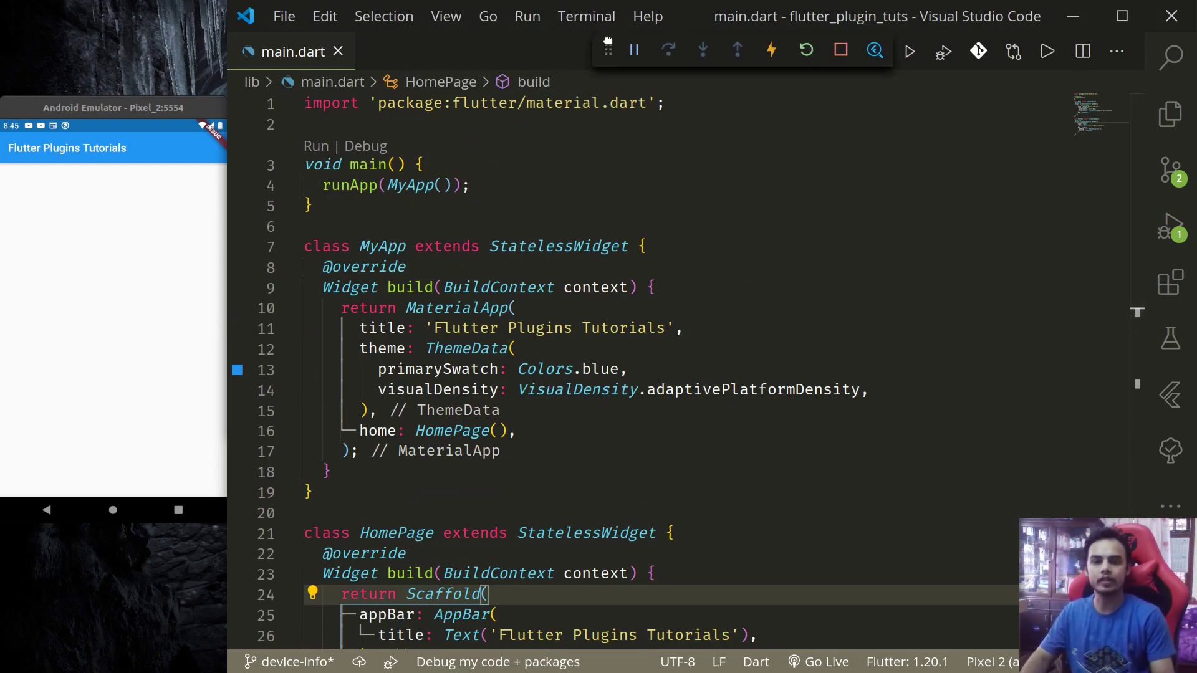
Add import 'package:device_info/device_info.dart'; below the existing import.
left_click(323, 105)
key("End")
key("Return")
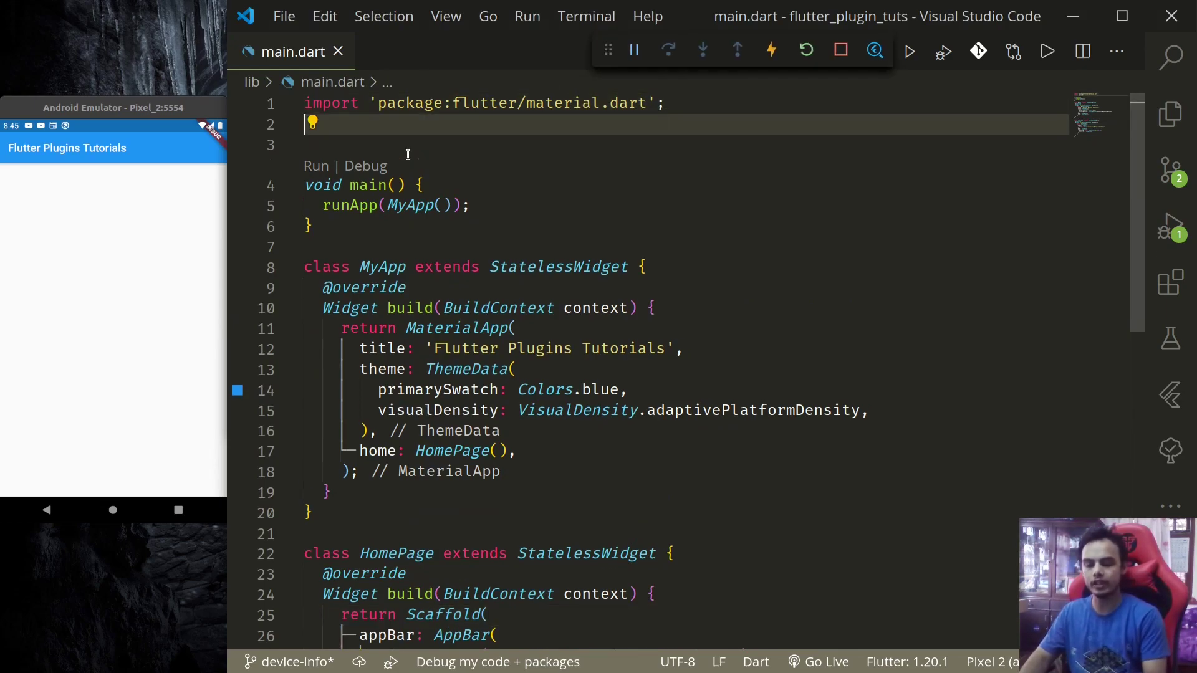
type("impo")
key("Return")
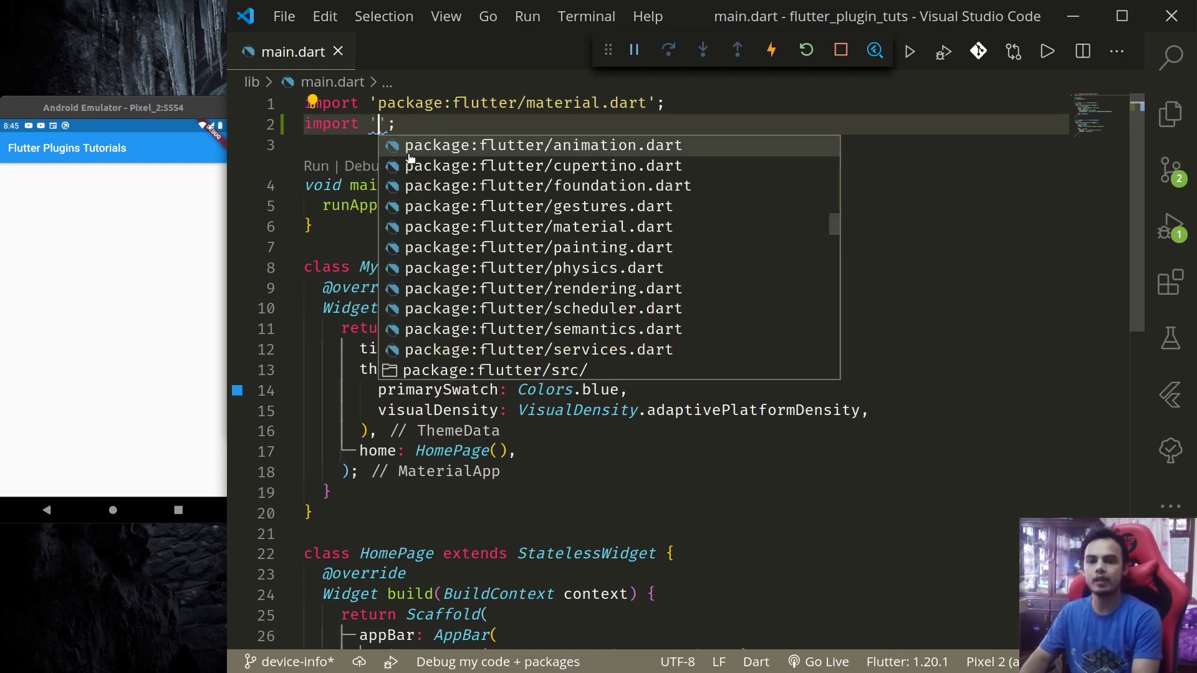
type("device")
key("Down")
key("Return")
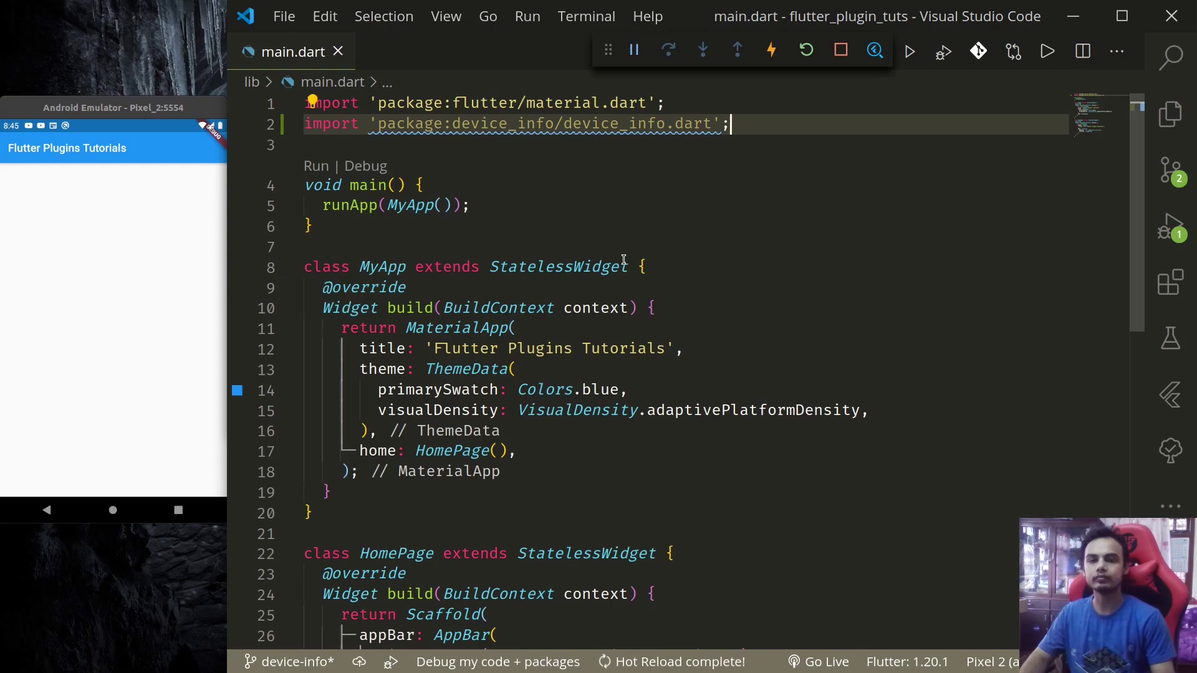
scroll(625, 259, "down", 4)
scroll(625, 260, "down", 3)
scroll(625, 259, "up", 3)
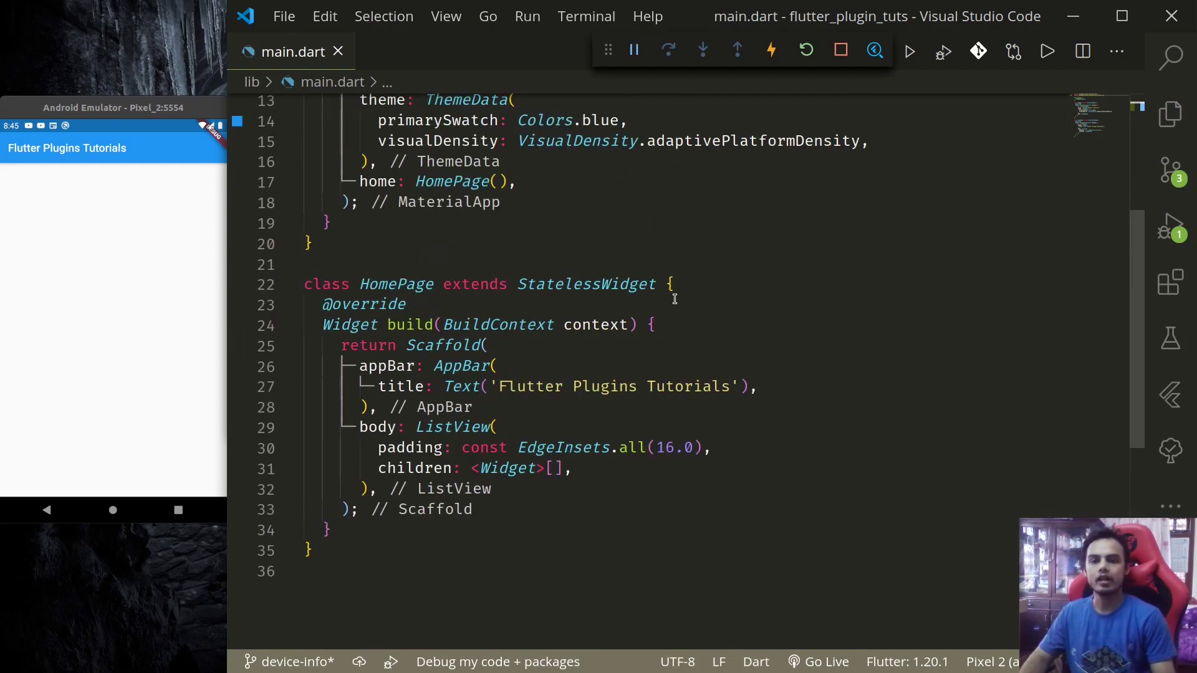
Declare DeviceInfoPlugin deviceInfo = DeviceInfoPlugin(); inside the HomePage class.
left_click(700, 284)
key("Return")
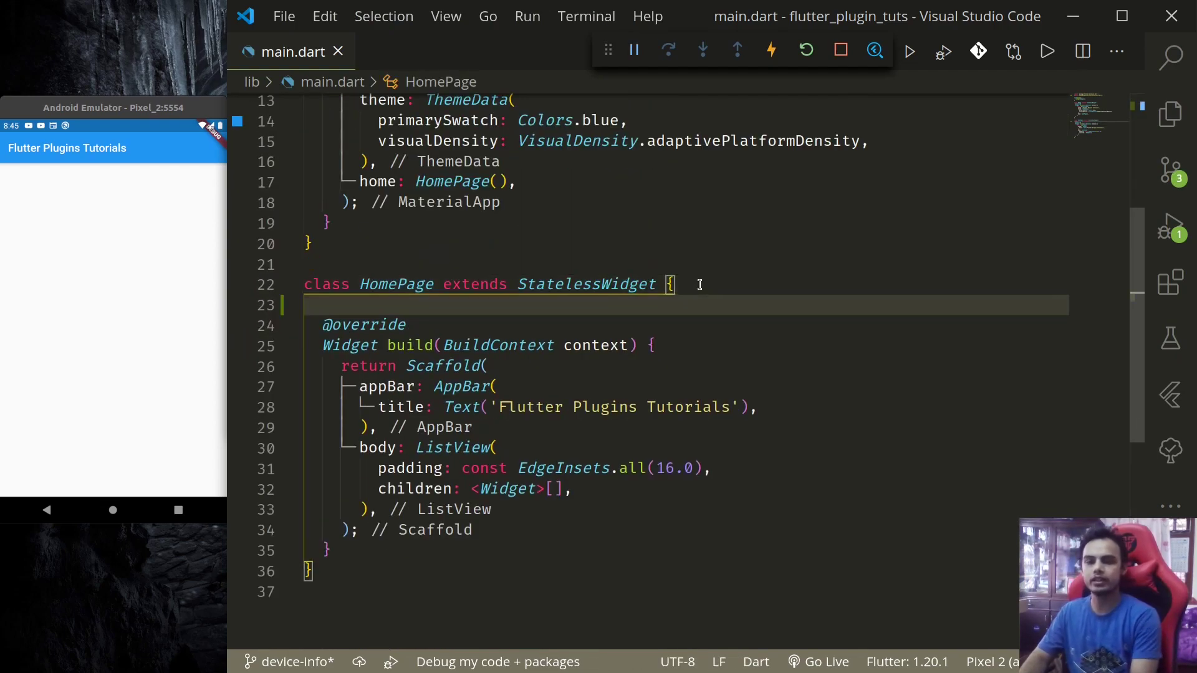
key("Tab")
type("DeviceI")
key("Return")
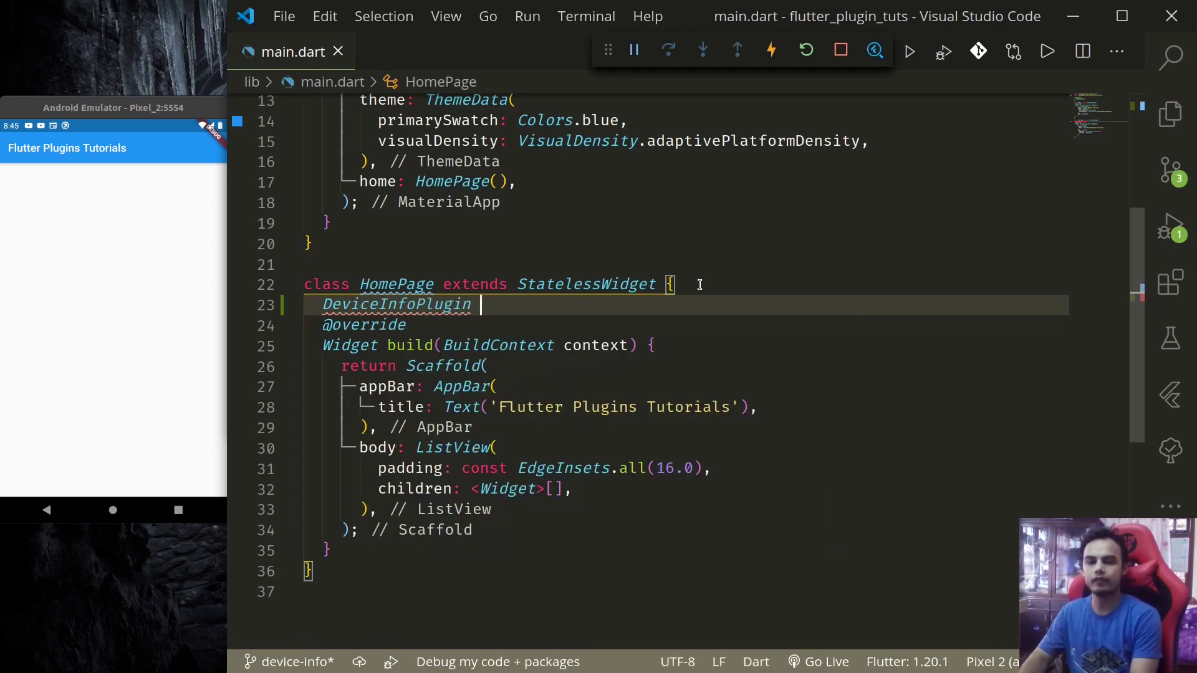
type("info")
key("BackSpace")
key("BackSpace")
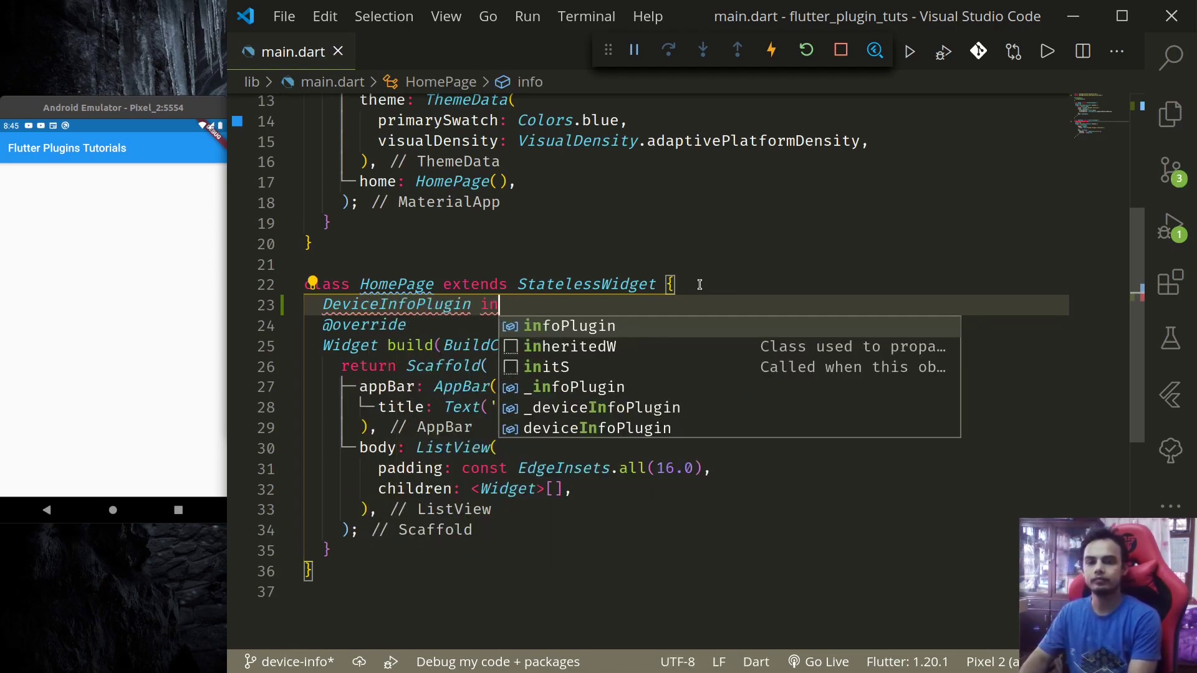
key("BackSpace")
key("BackSpace")
type("deviceIn")
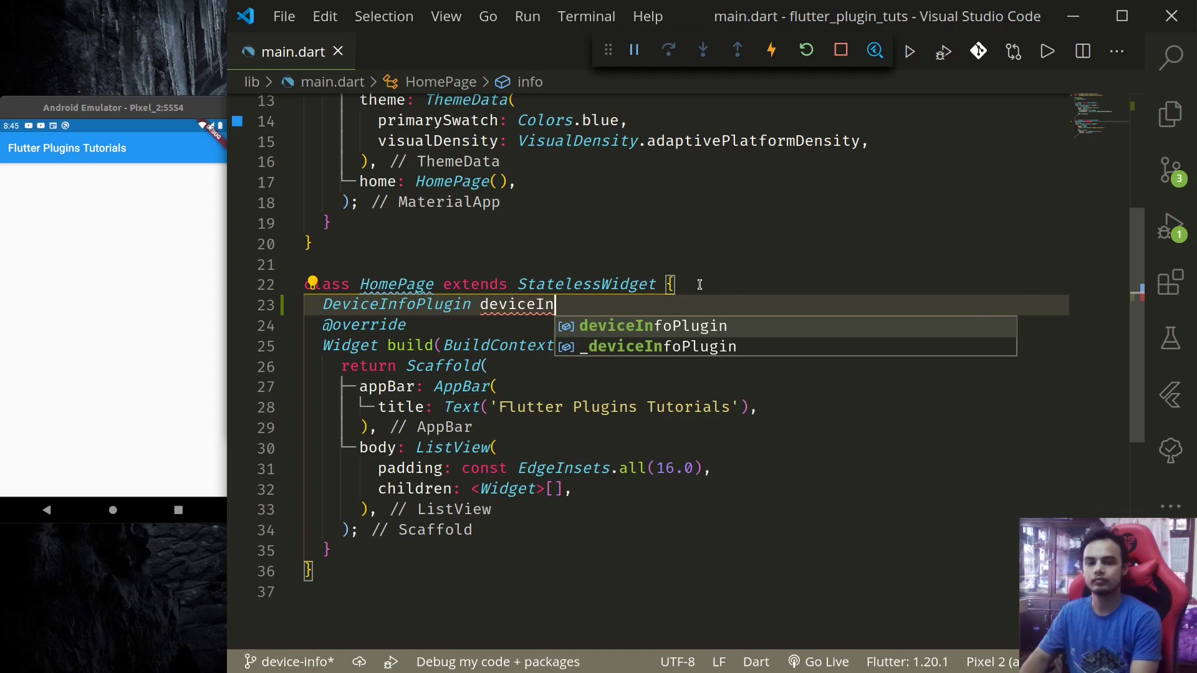
type("fo = De")
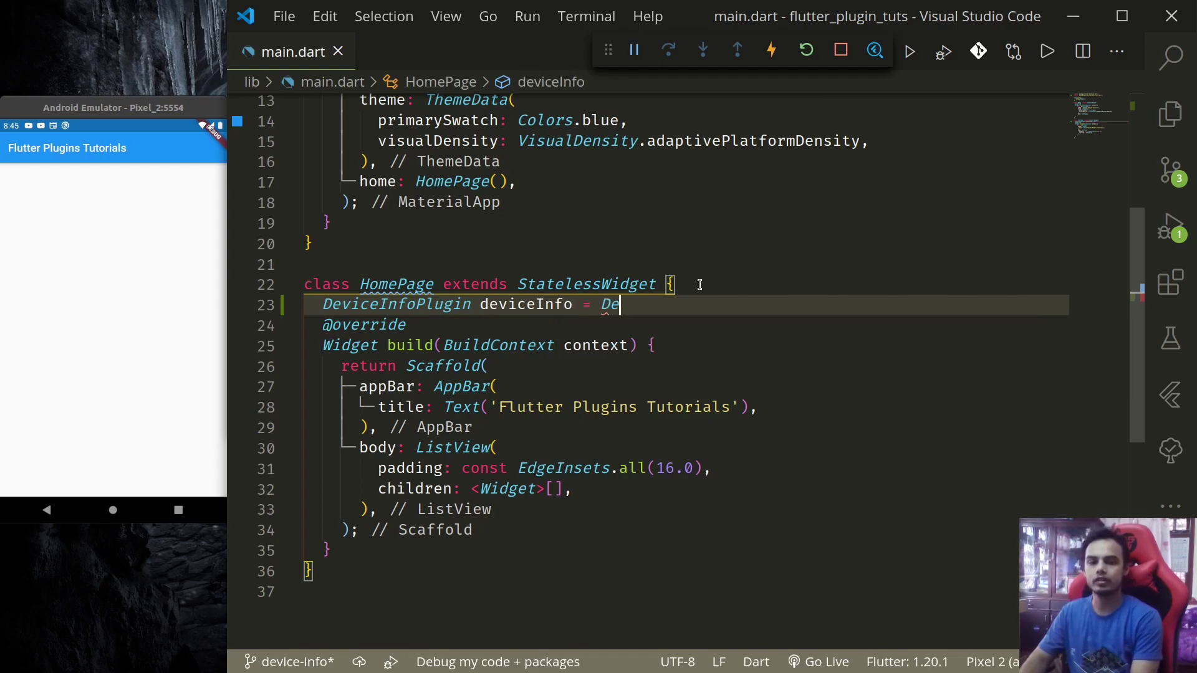
type("viceIn")
key("Return")
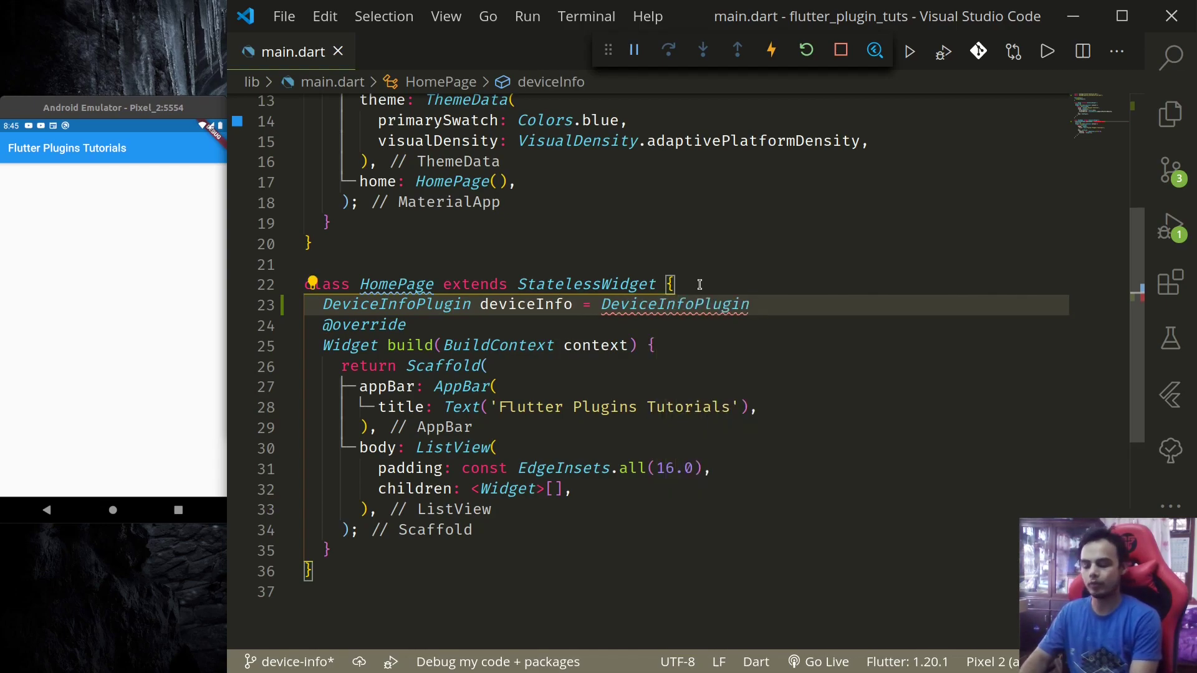
type("();")
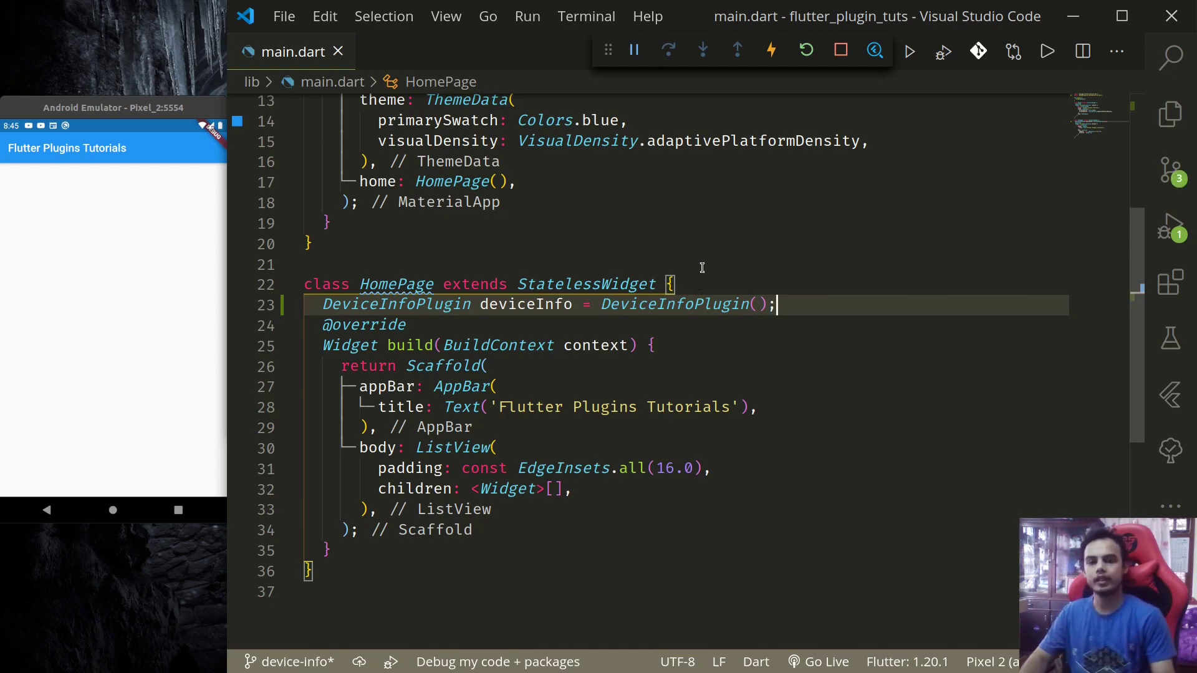
Insert a FutureBuilder snippet into the ListView's children list.
left_click(451, 447)
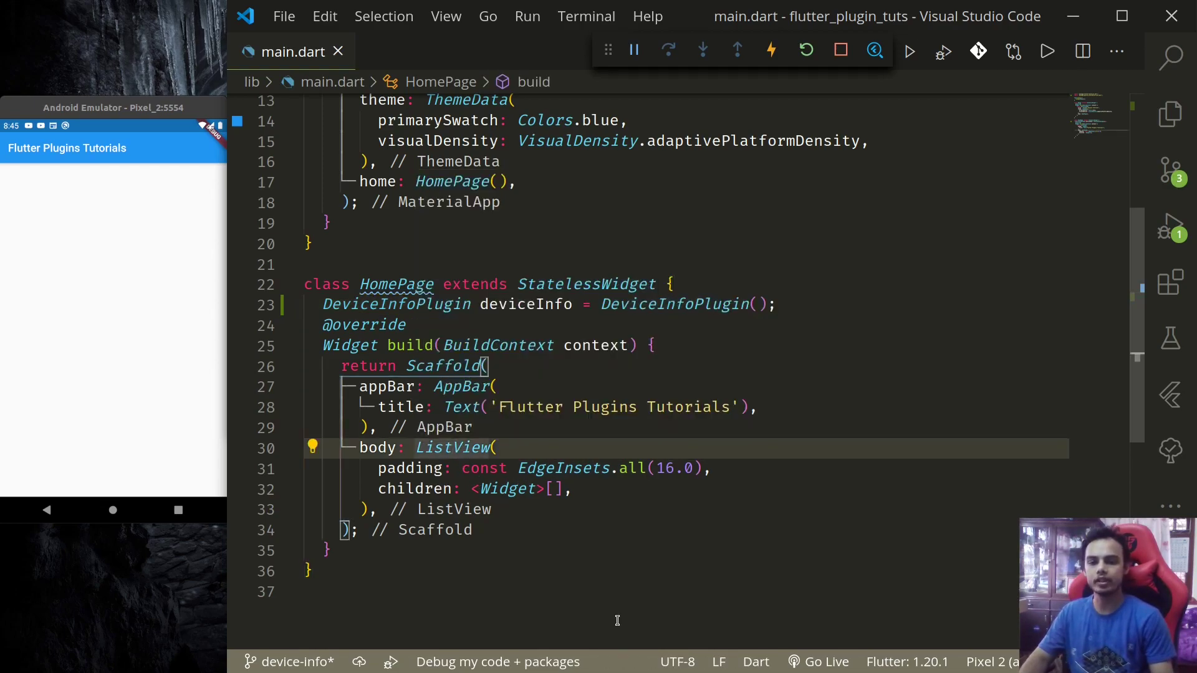
left_click(552, 489)
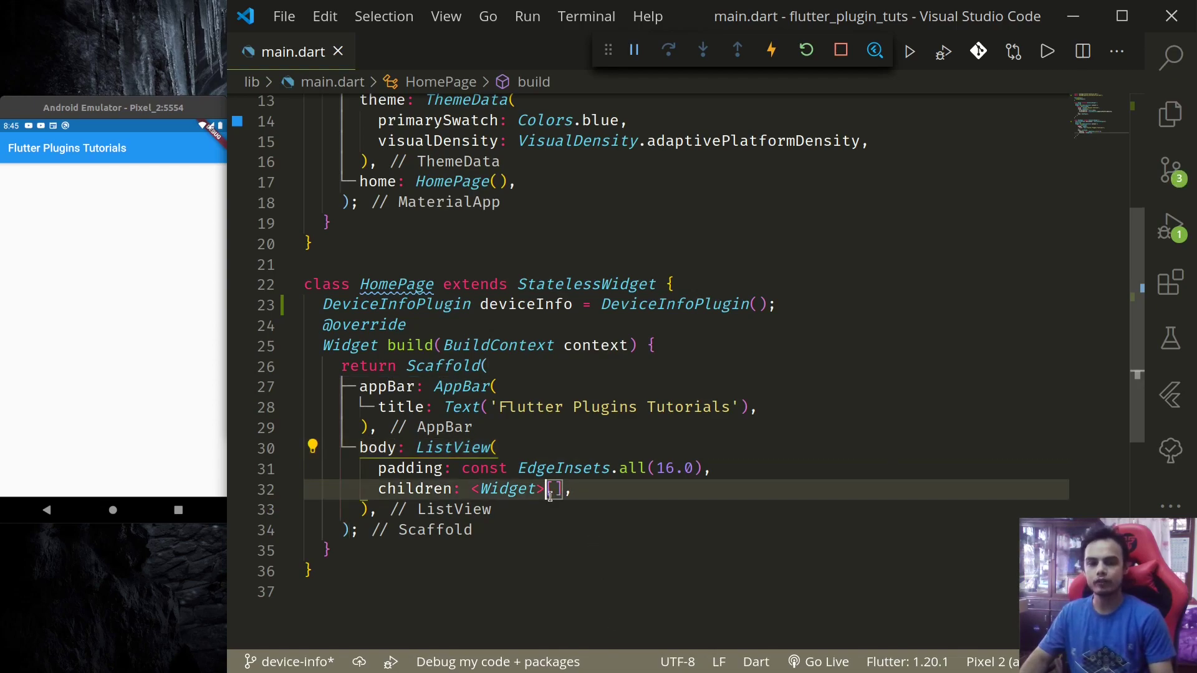
key("Return")
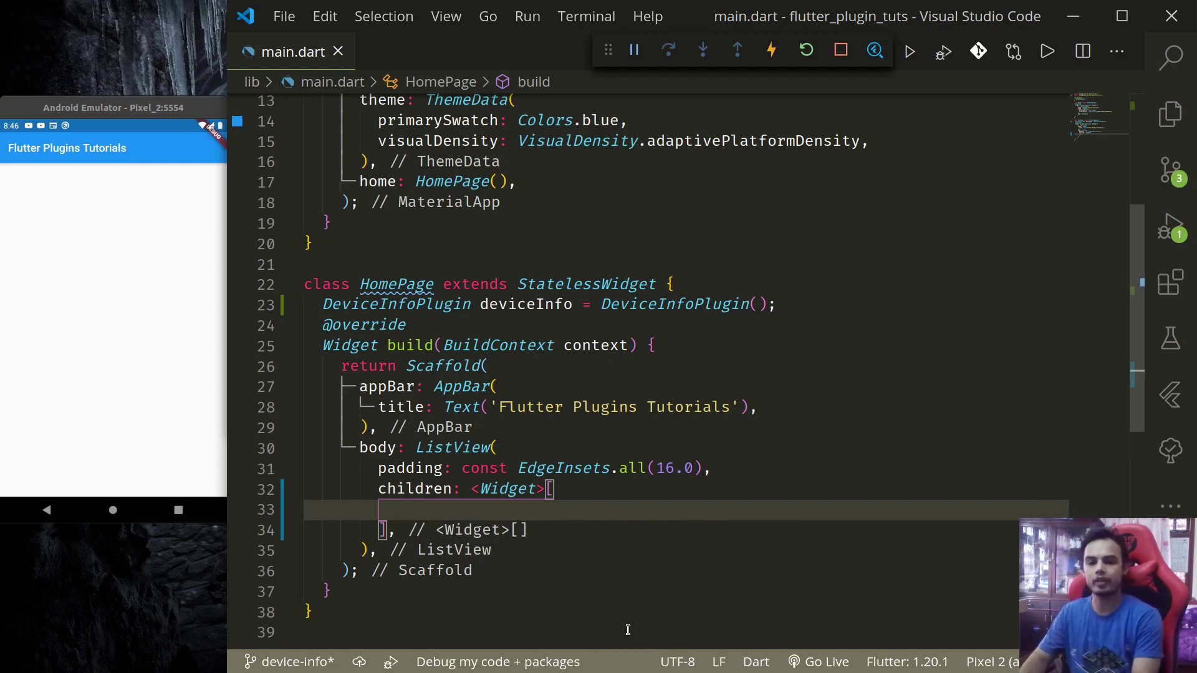
type("futu")
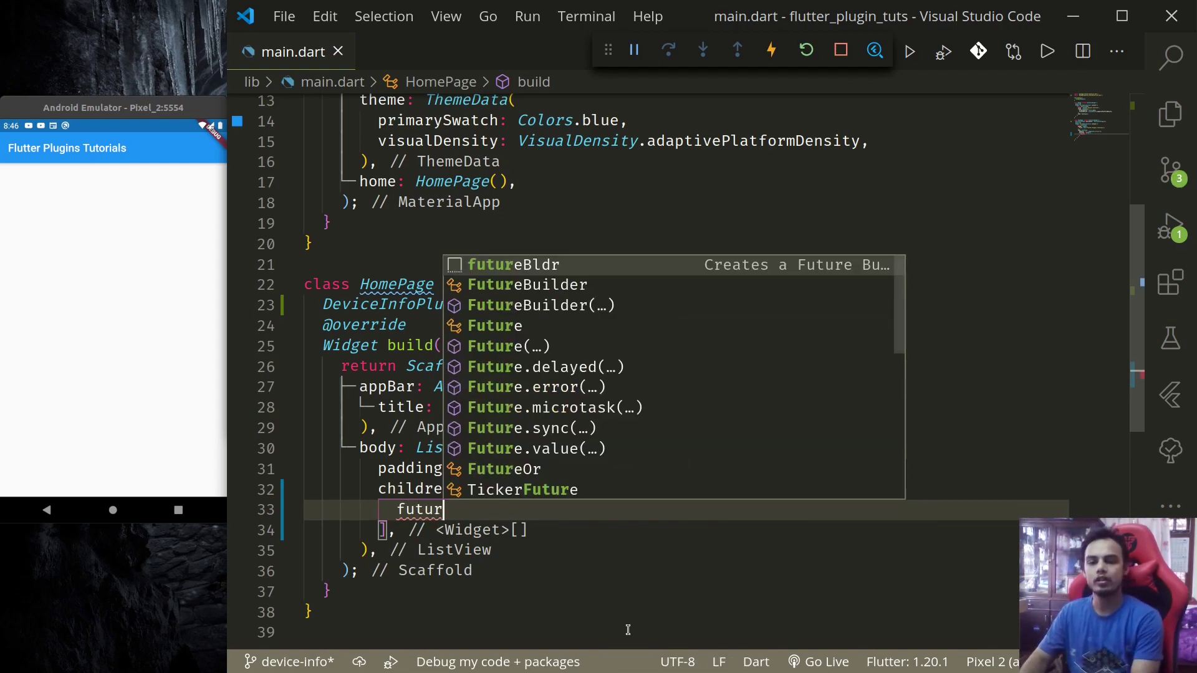
type("r")
key("Return")
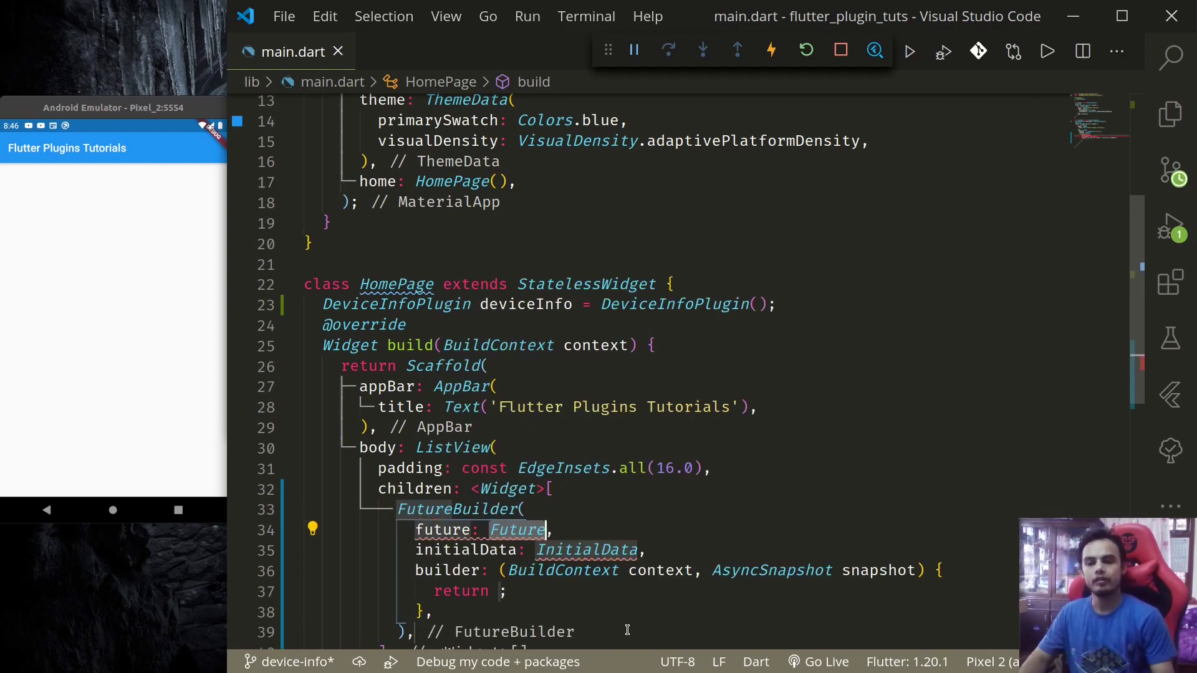
scroll(629, 552, "down", 2)
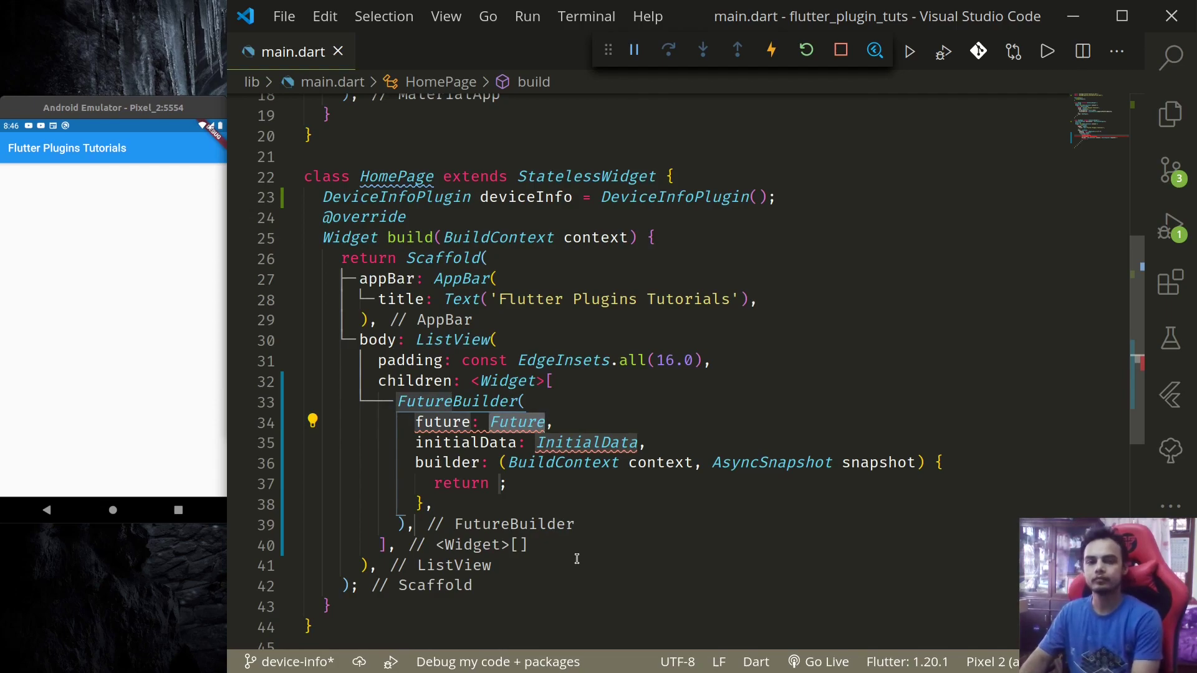
type("device")
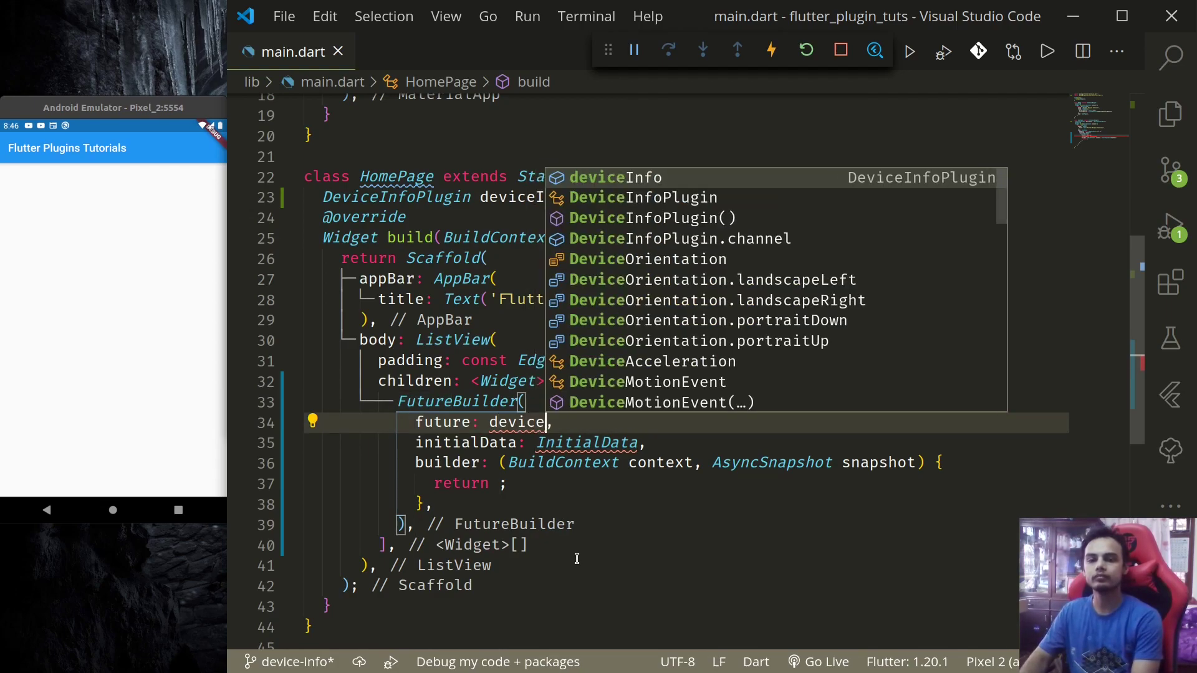
type("in")
Set the FutureBuilder's future to deviceInfo.androidInfo.
key("Return")
type(".")
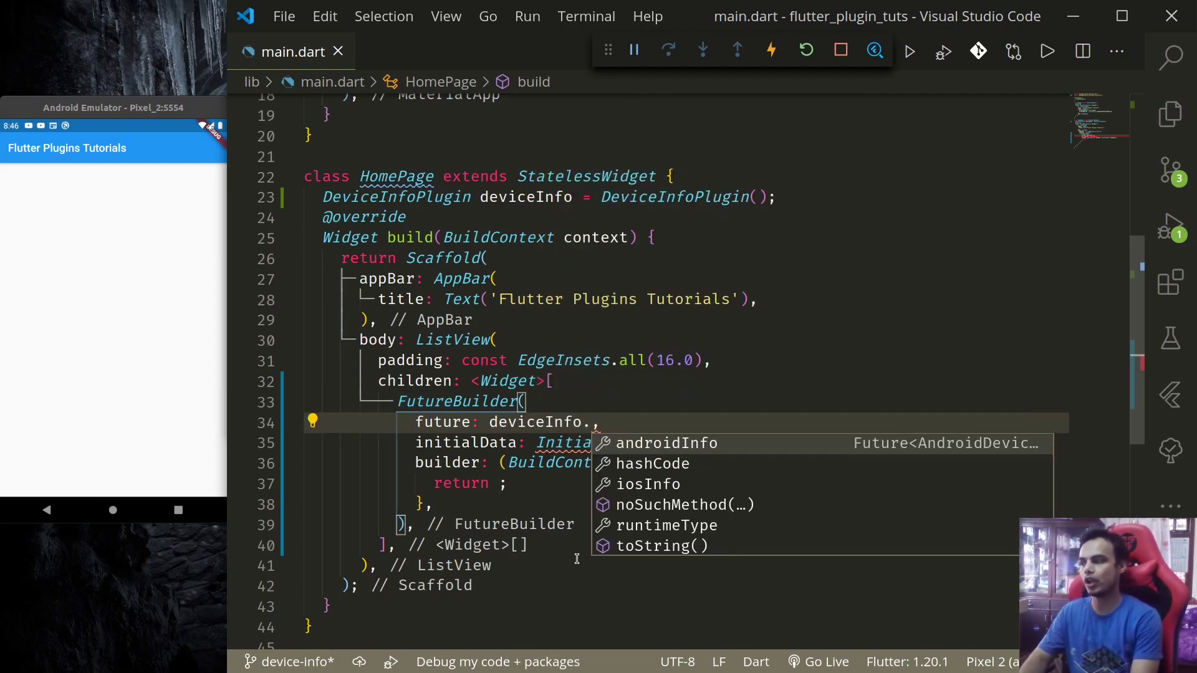
type("andr")
key("Return")
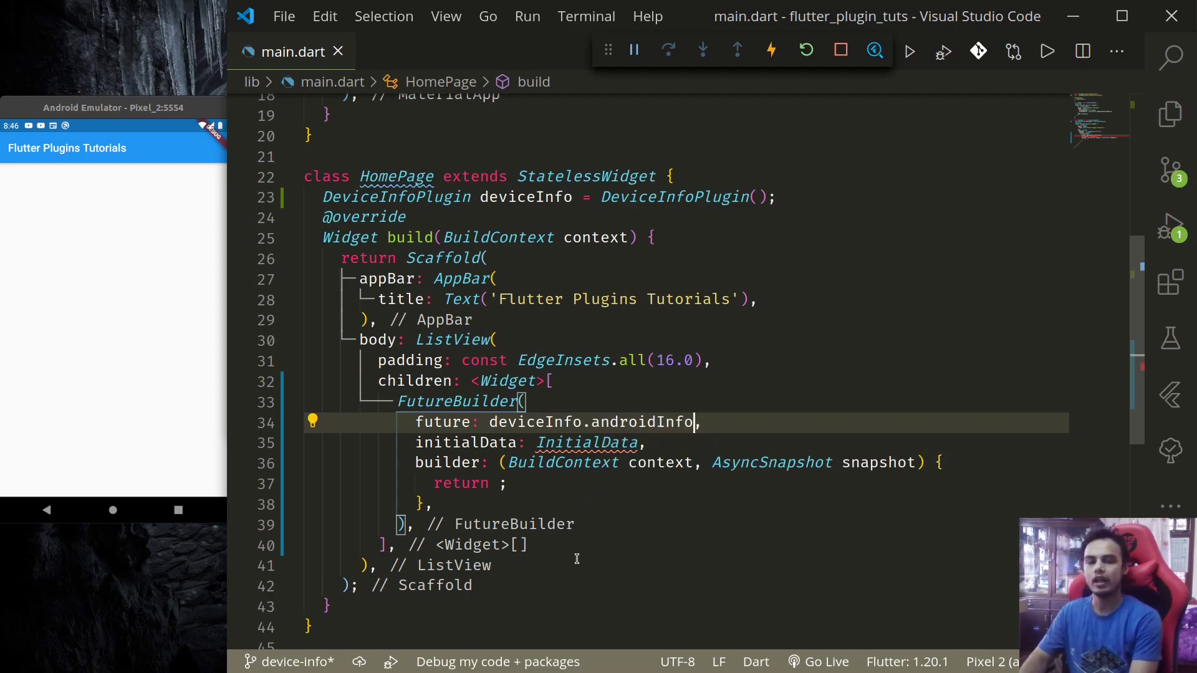
type("(")
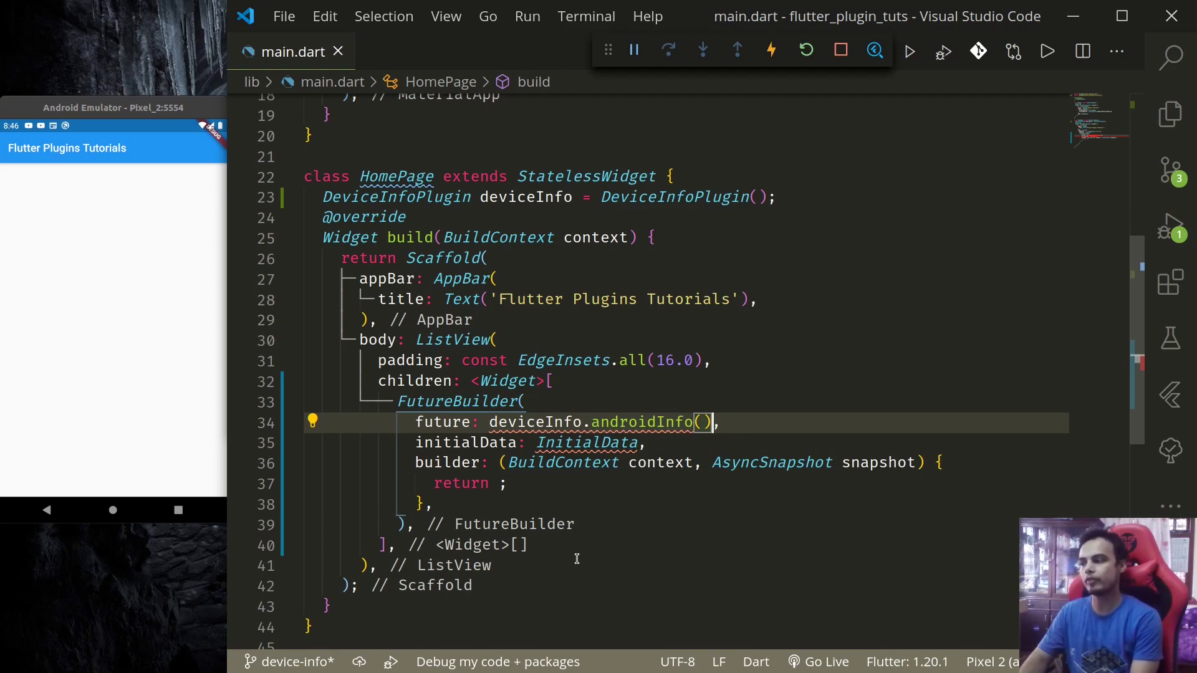
key("BackSpace")
key("BackSpace")
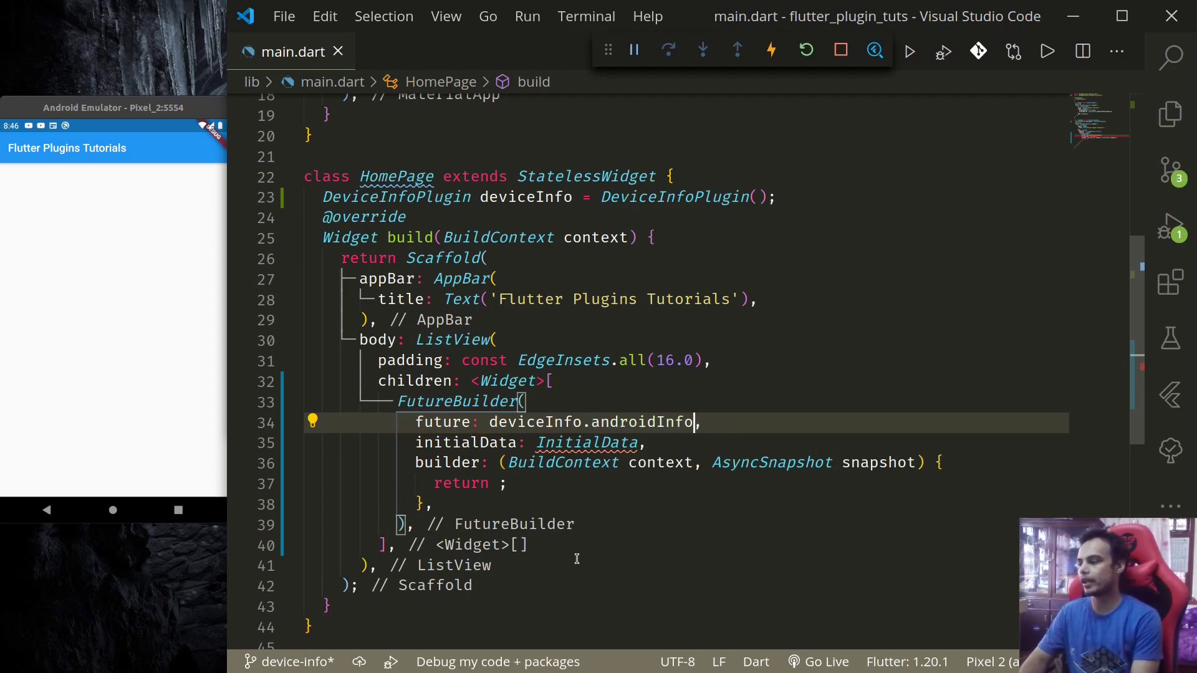
key("ctrl+shift+Left")
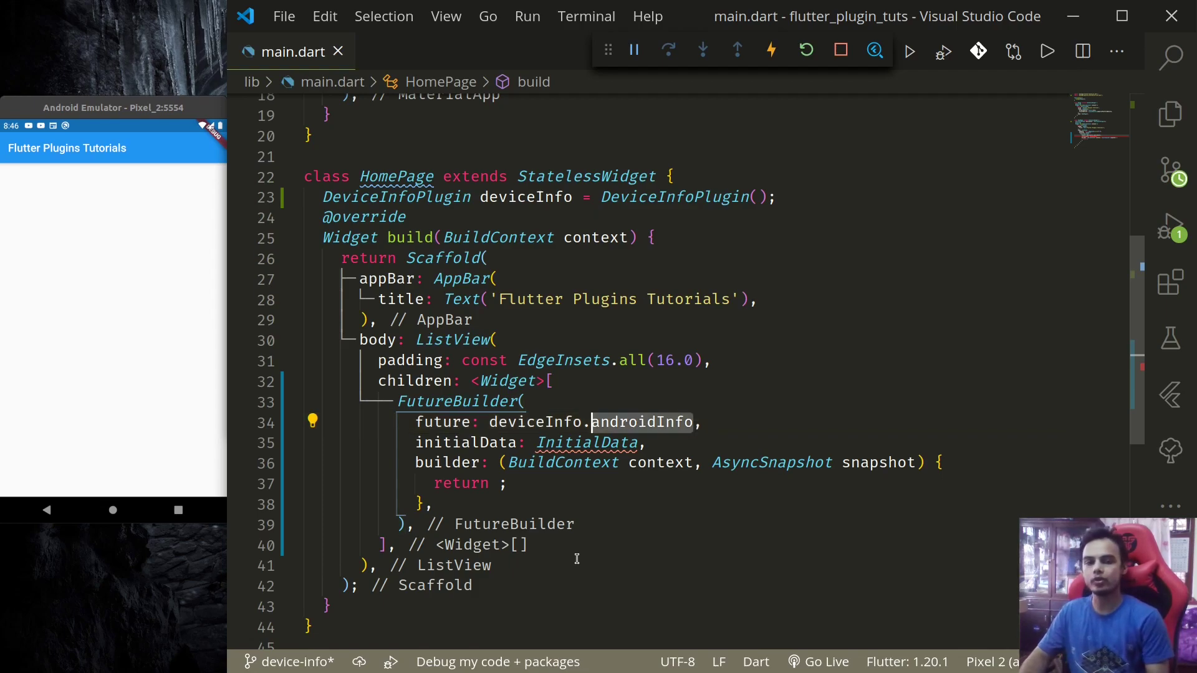
type("ios")
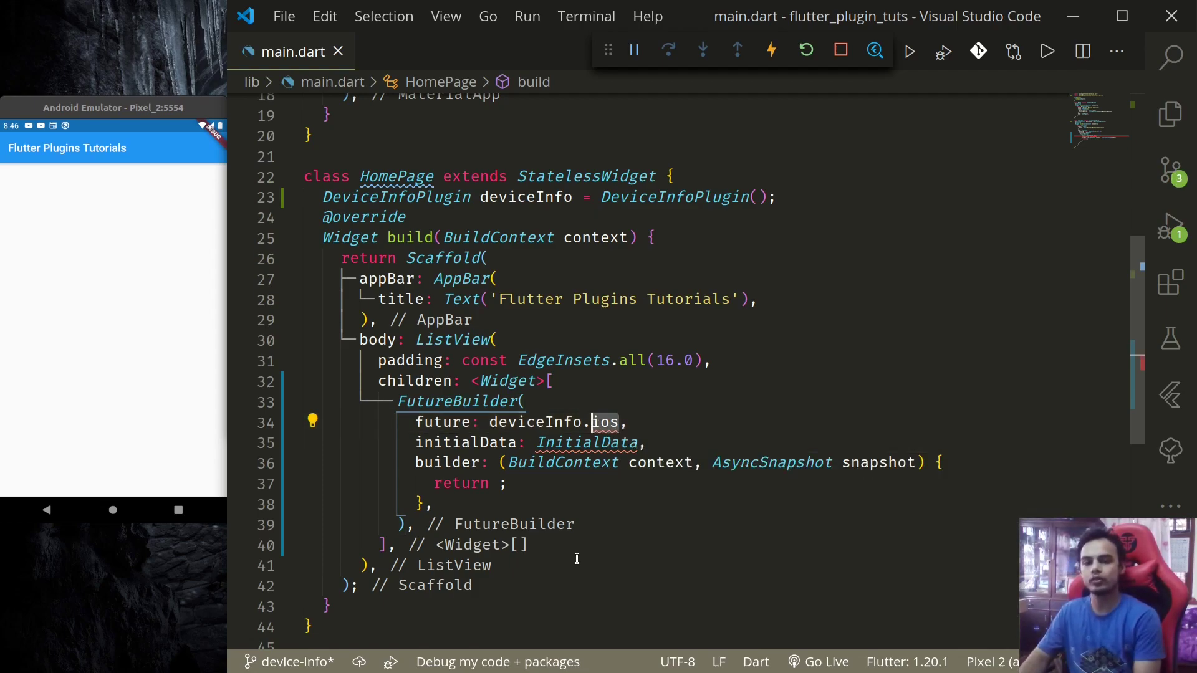
key("ctrl+space")
key("BackSpace")
type("and")
Delete the snippet's initialData line.
key("Return")
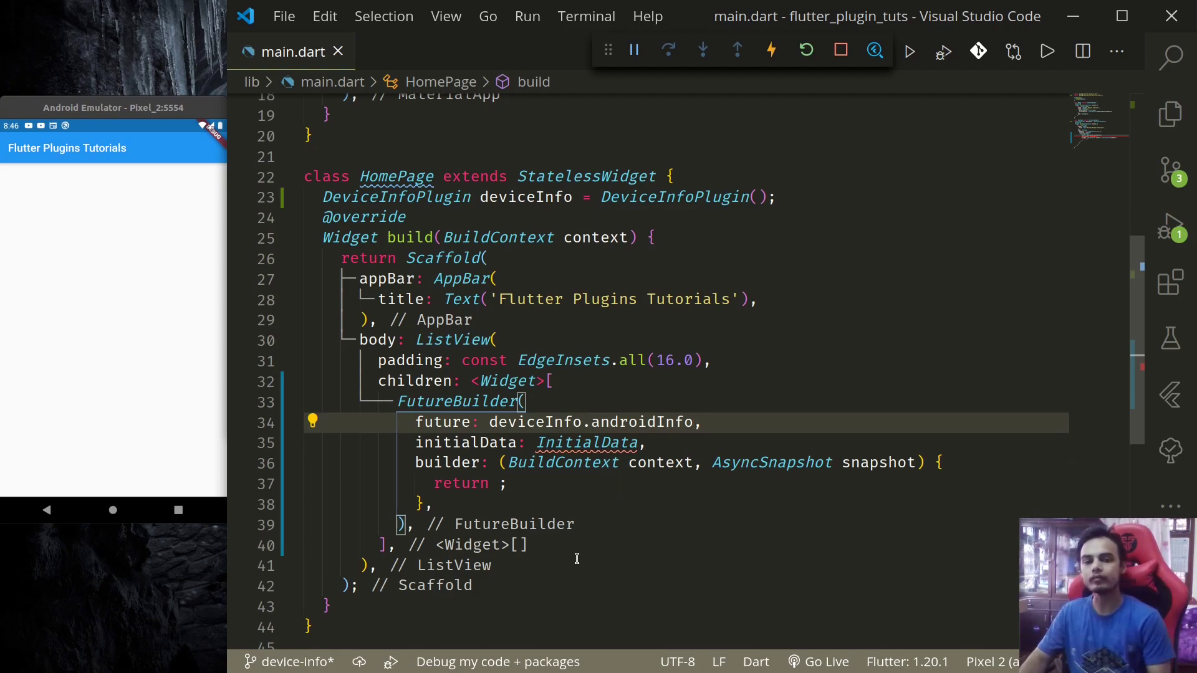
key("Down")
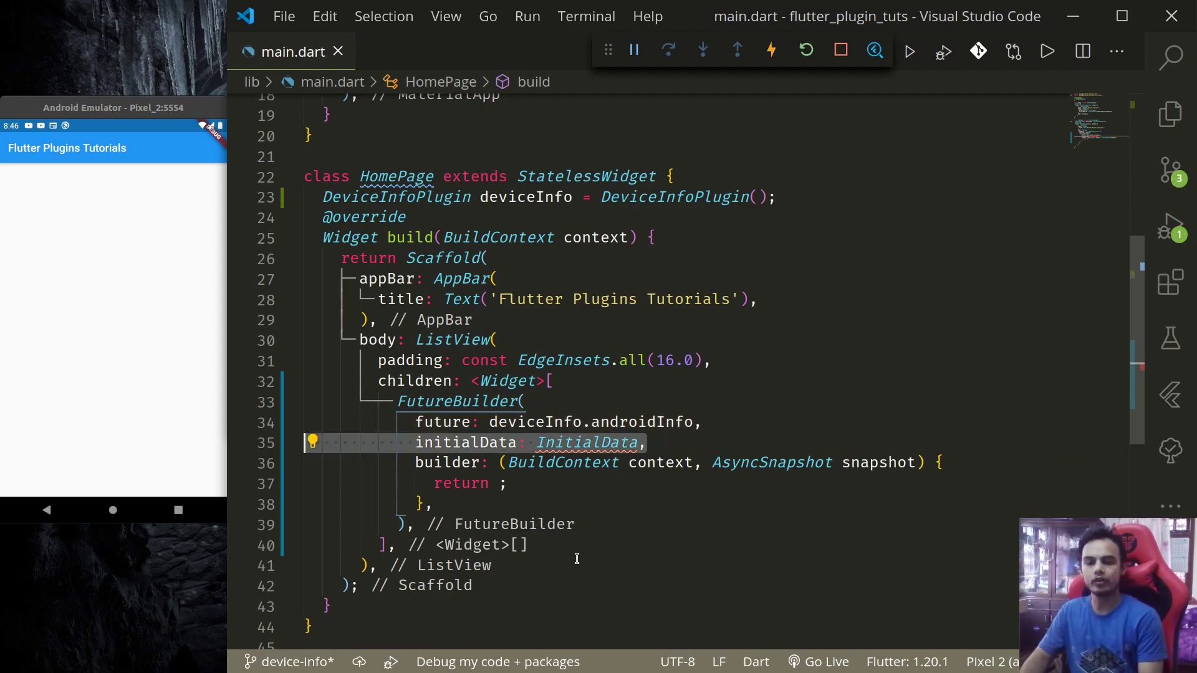
key("BackSpace")
key("BackSpace")
key("Down")
key("Down")
Add an if (snapshot.hasData) condition with a return beneath it in the builder.
key("Left")
key("ctrl+s")
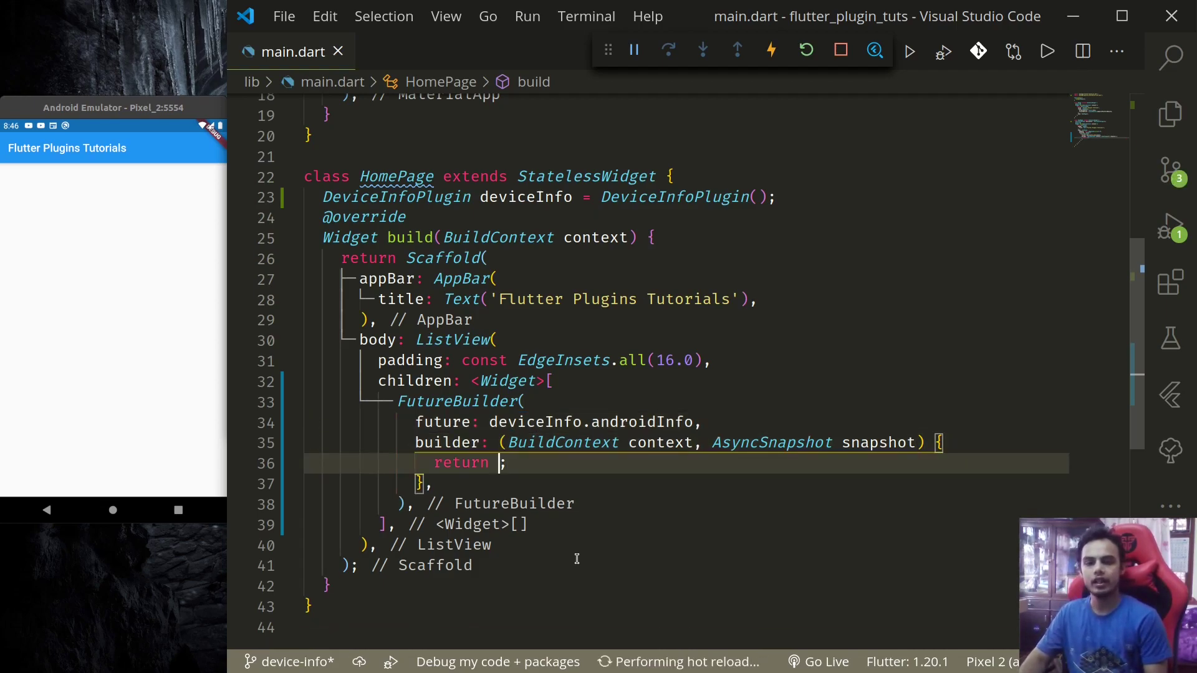
key("Up")
key("End")
key("Return")
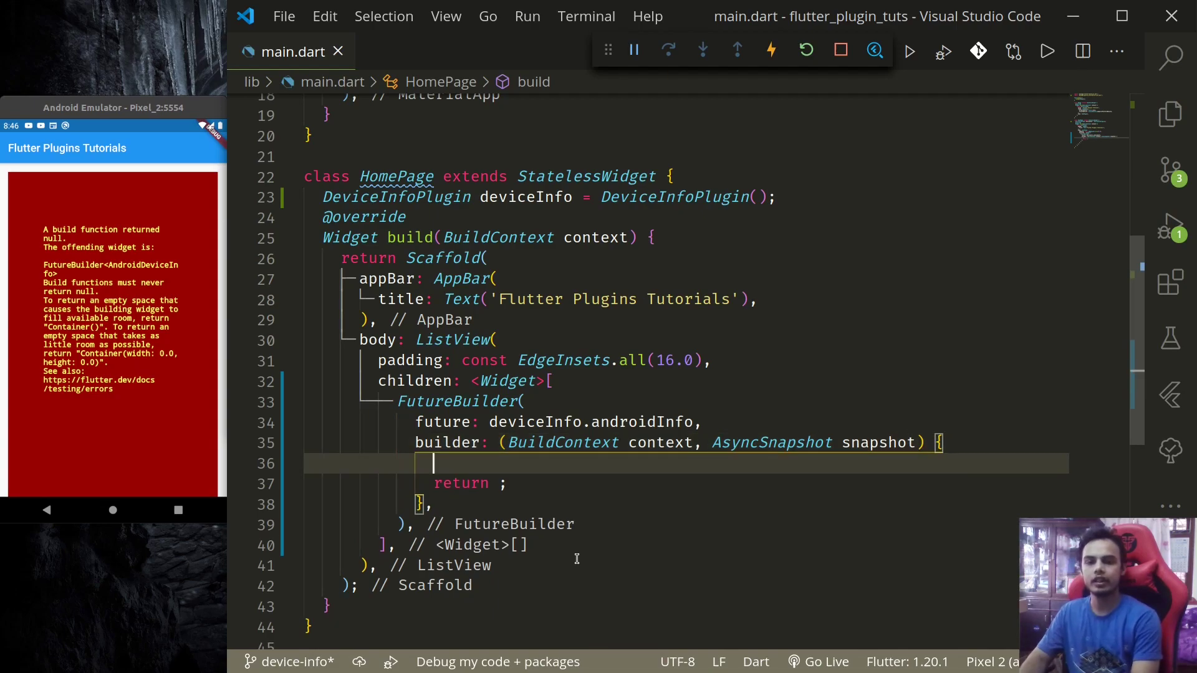
type("if(snap")
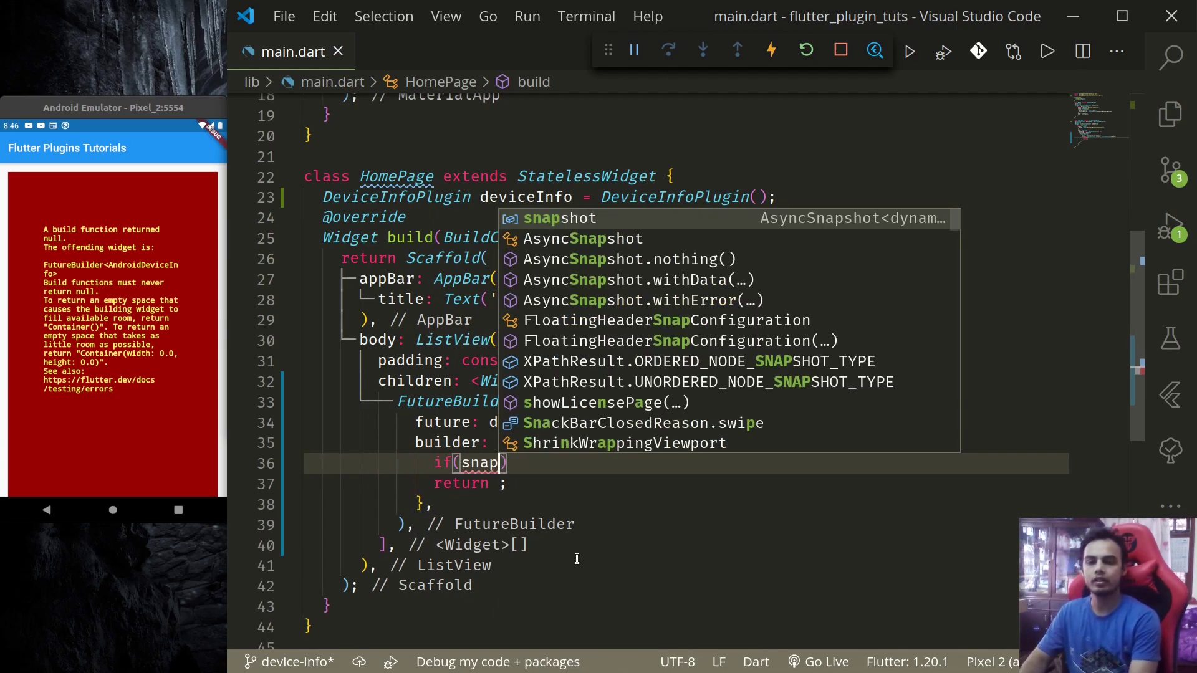
type("sho")
key("Return")
type(".ha")
key("Return")
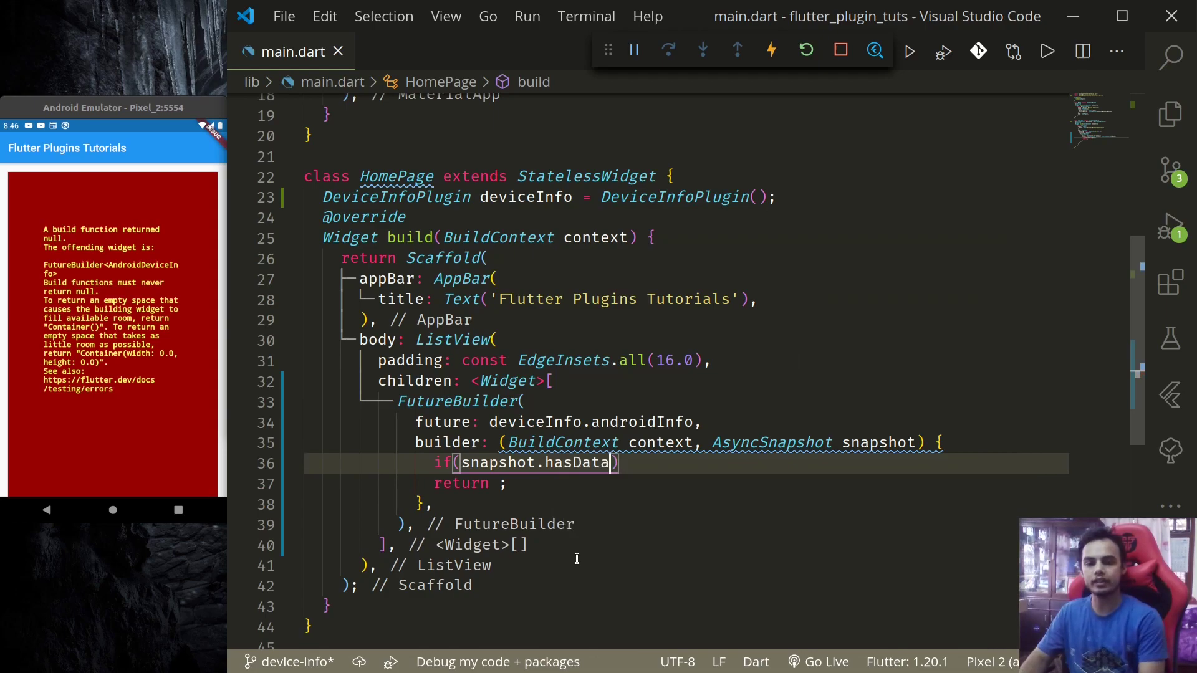
key("End")
key("Return")
type("r")
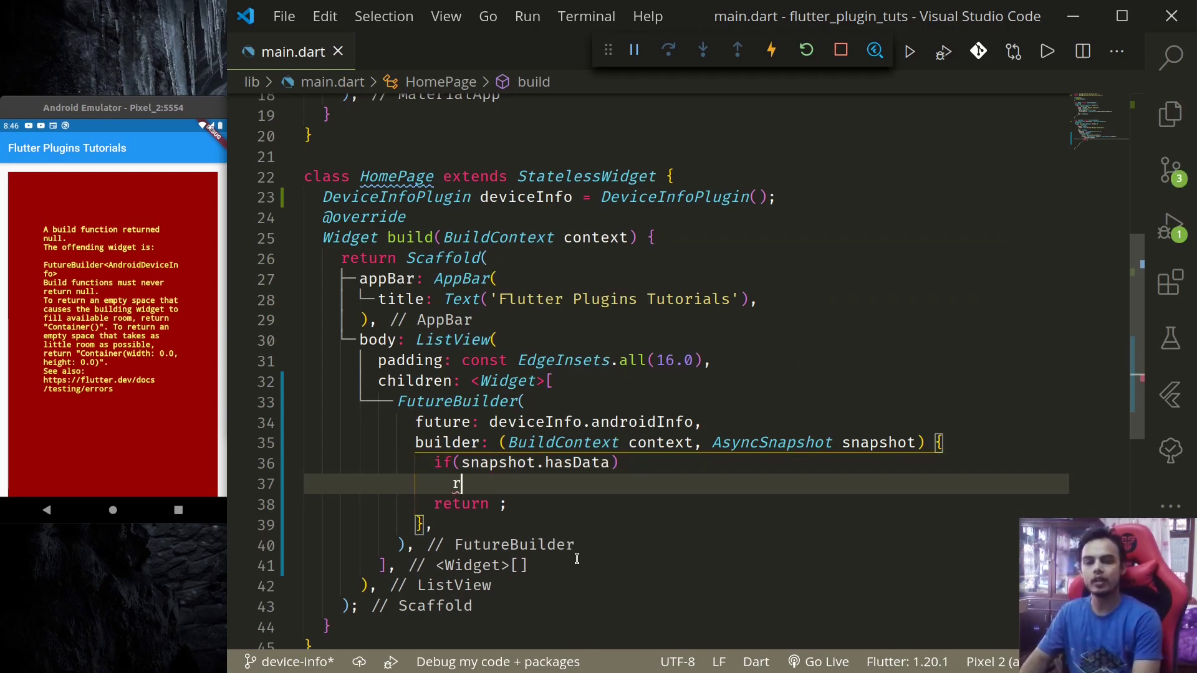
type("etur")
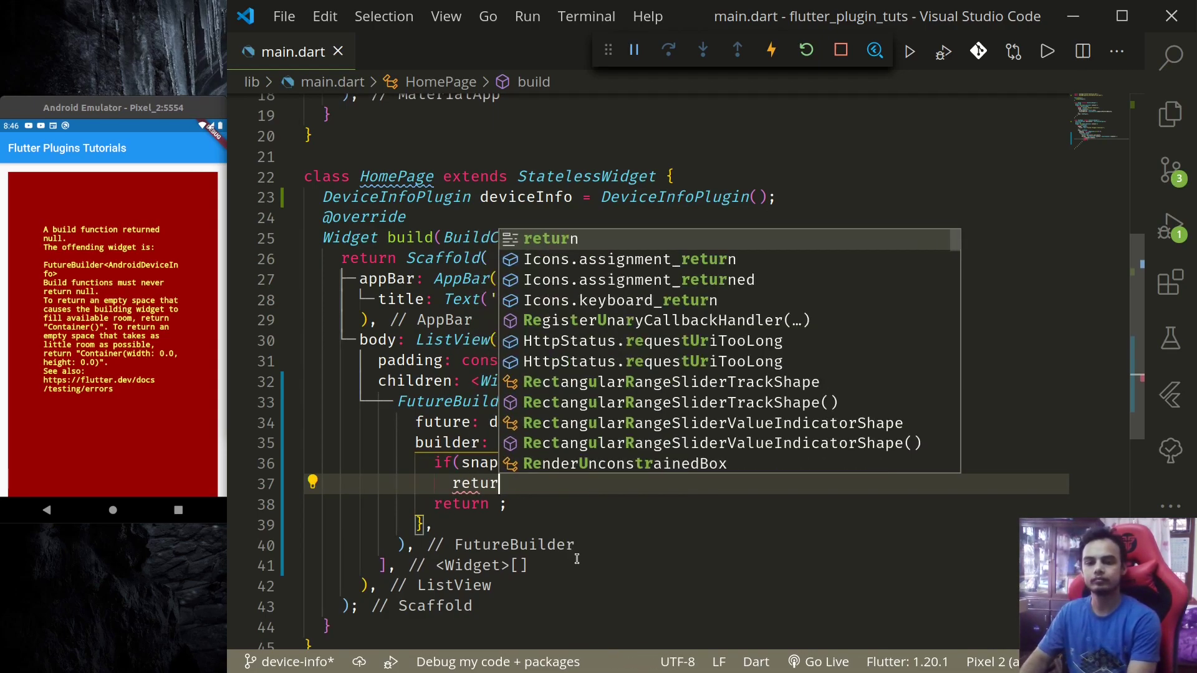
type("n")
key("Escape")
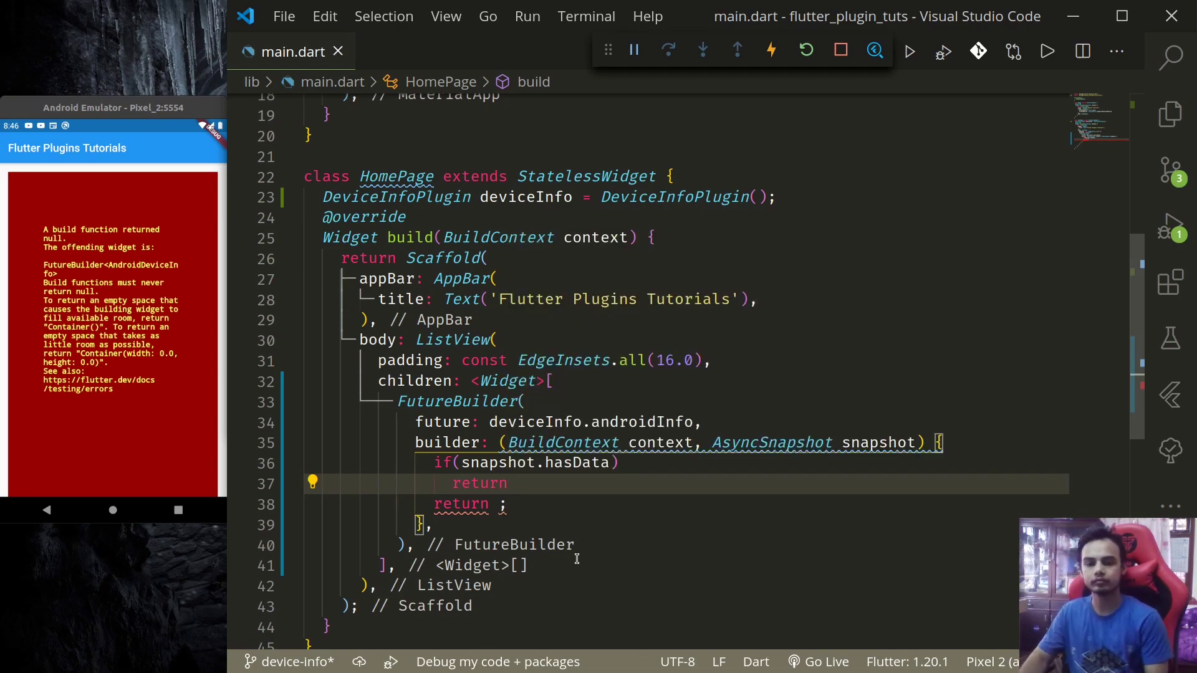
Type the widget as FutureBuilder<AndroidDeviceInfo>.
key("Up")
key("Up")
key("Up")
key("Up")
key("End")
key("Left")
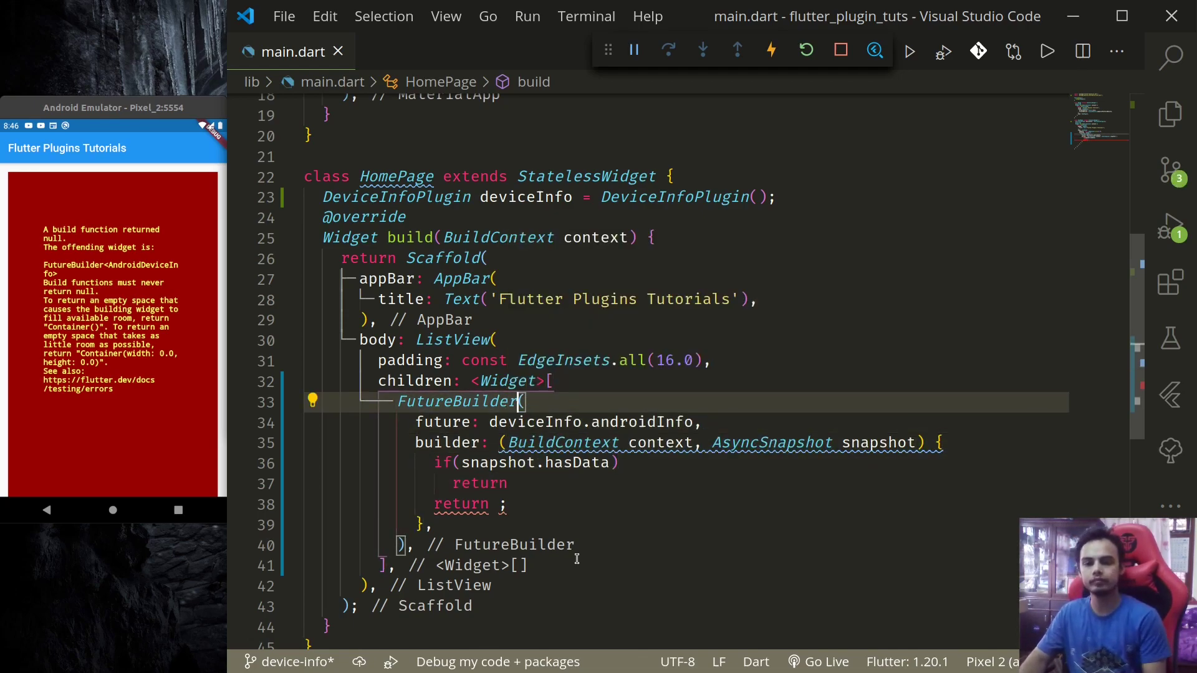
type("<AndroidI")
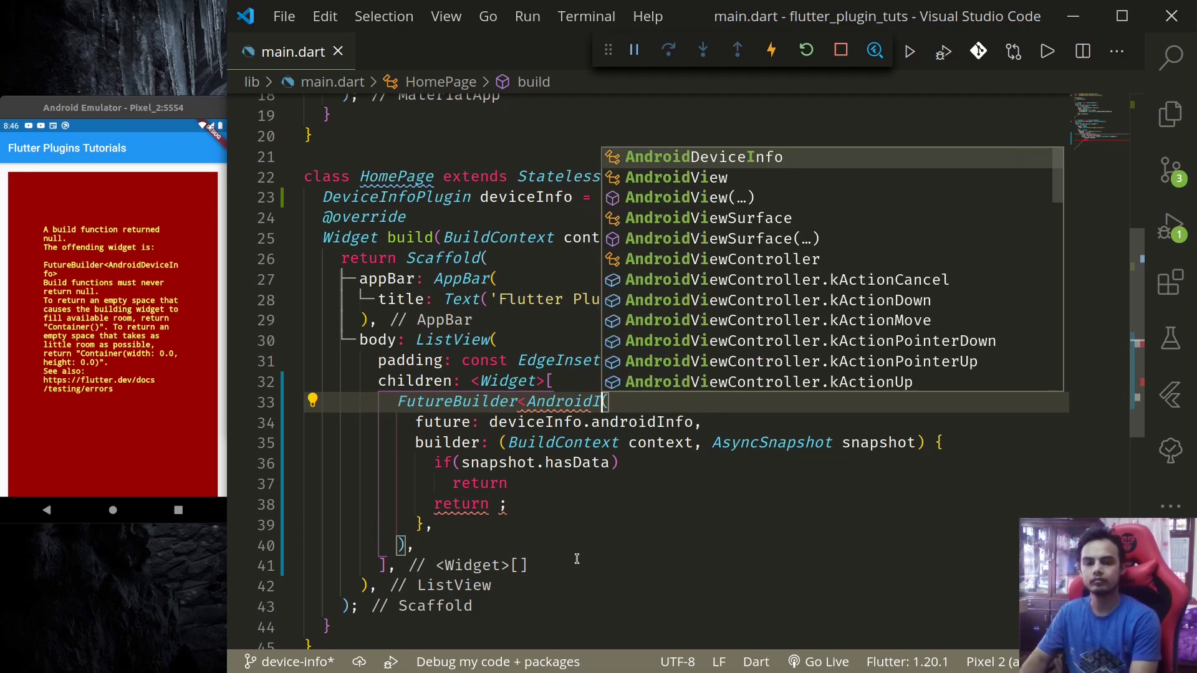
type("nfo")
key("Return")
type(">")
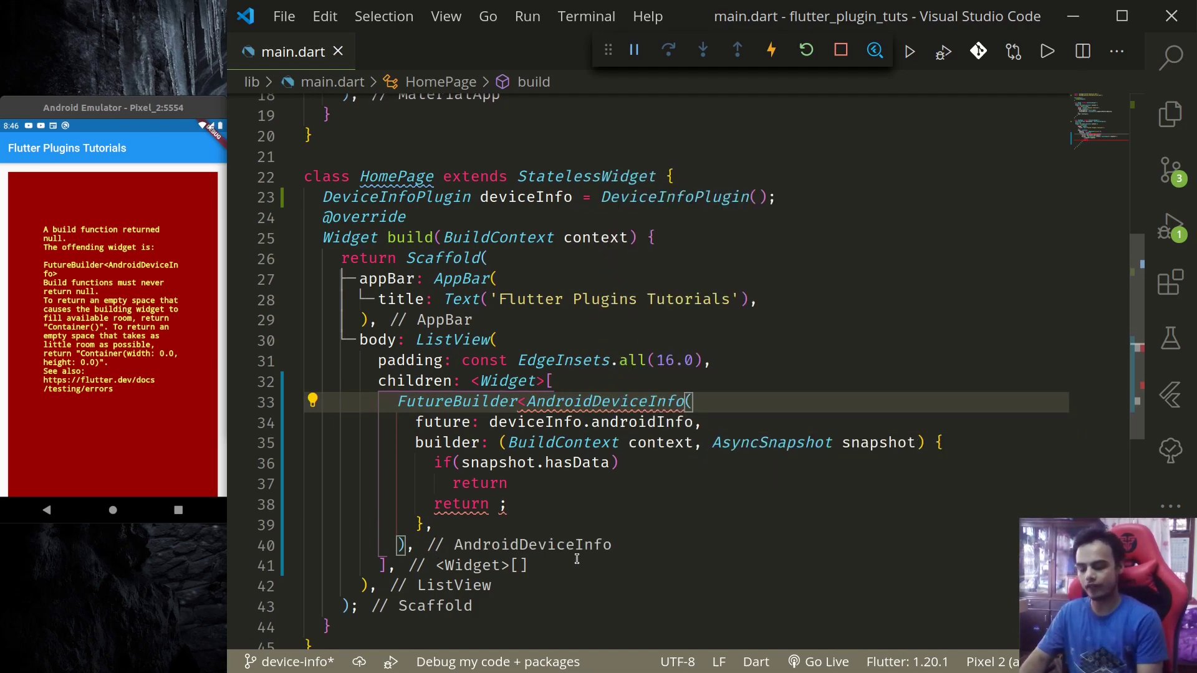
key("Down")
key("Down")
key("Down")
key("End")
key("Down")
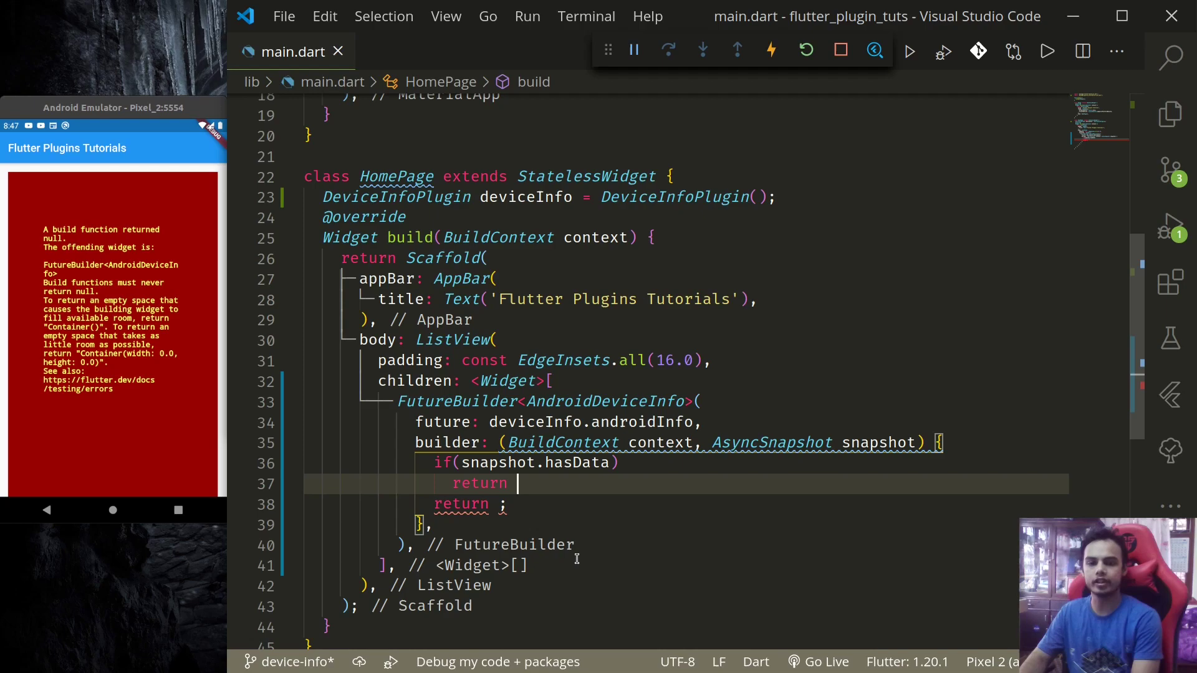
type("Container")
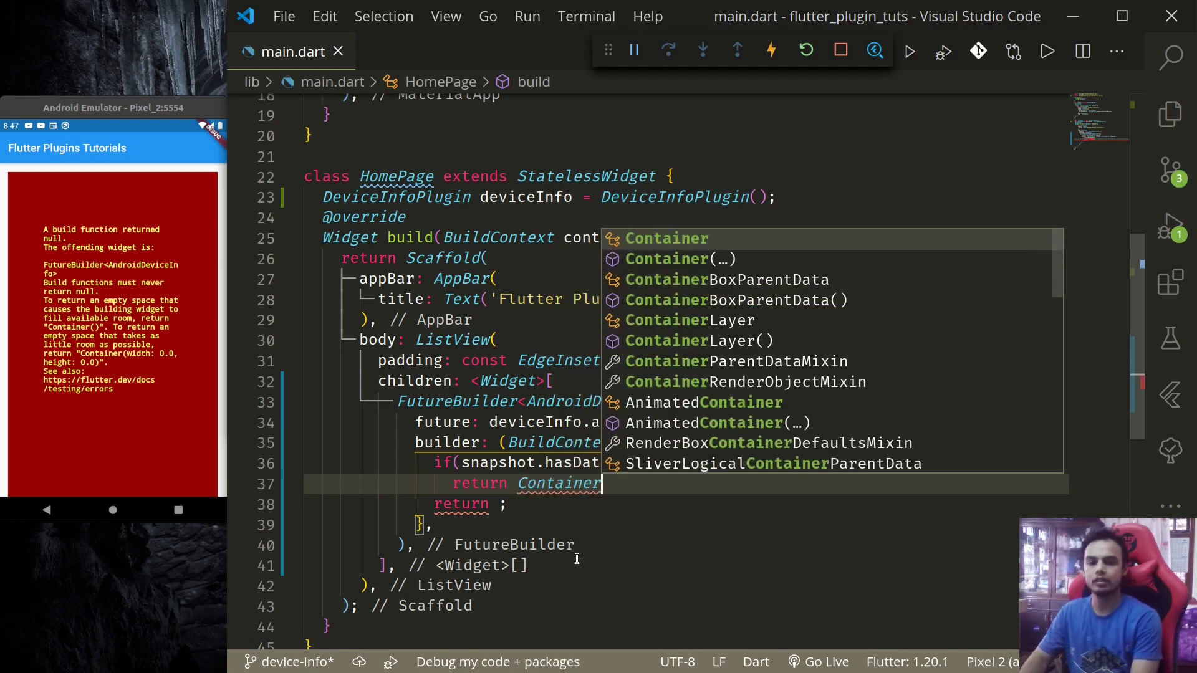
Make the hasData branch return Container(child: Column(children: [])).
key("Return")
key("Return")
type("chi")
key("Return")
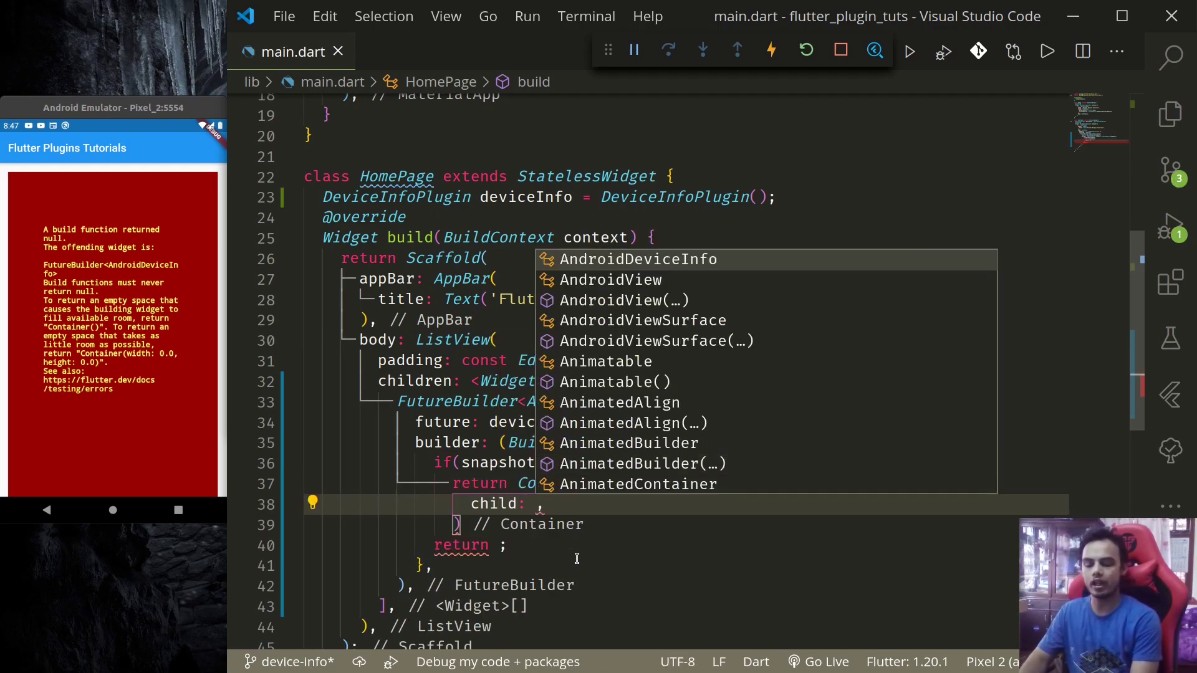
type("colu")
key("Return")
type("(")
key("Return")
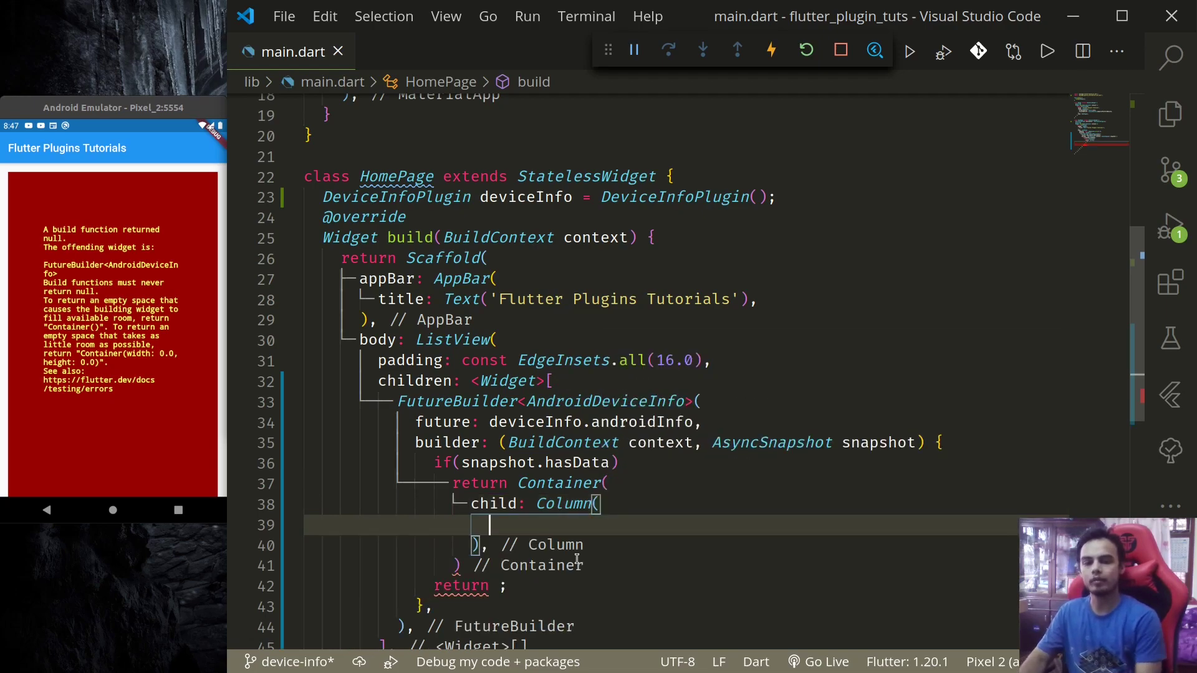
type("c")
key("Return")
key("Return")
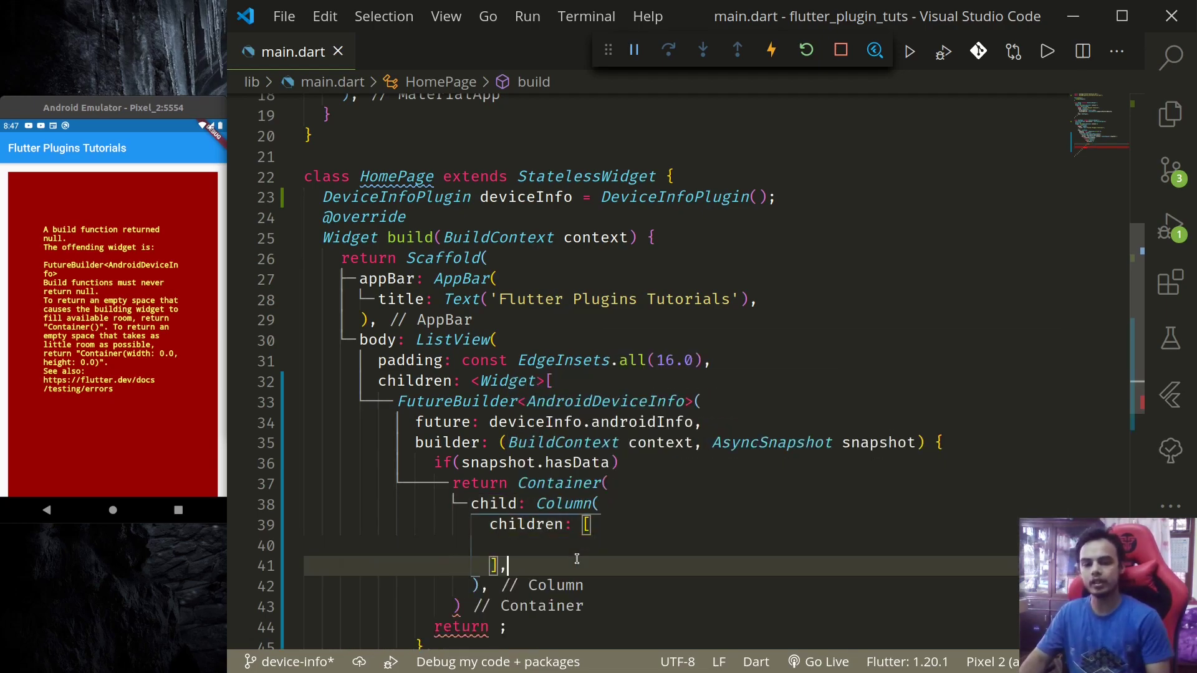
Otherwise return CircularProgressIndicator(), then save to reformat and hot reload.
key("Down")
key("Down")
key("Down")
type(";")
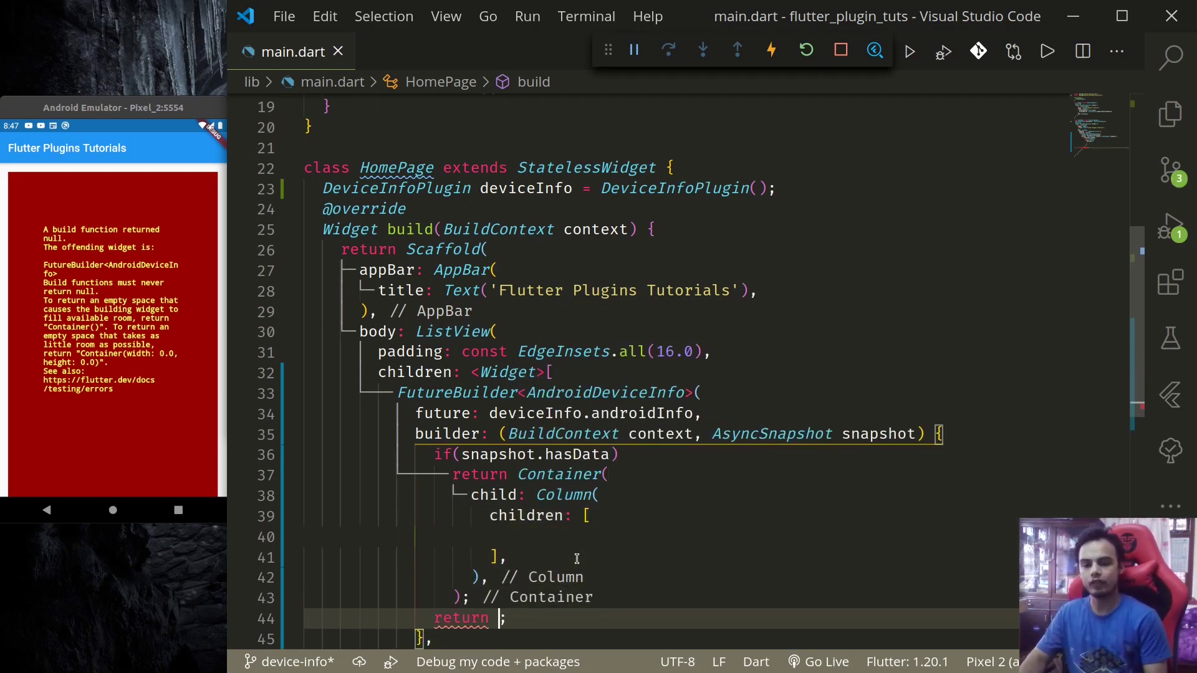
type("Circula")
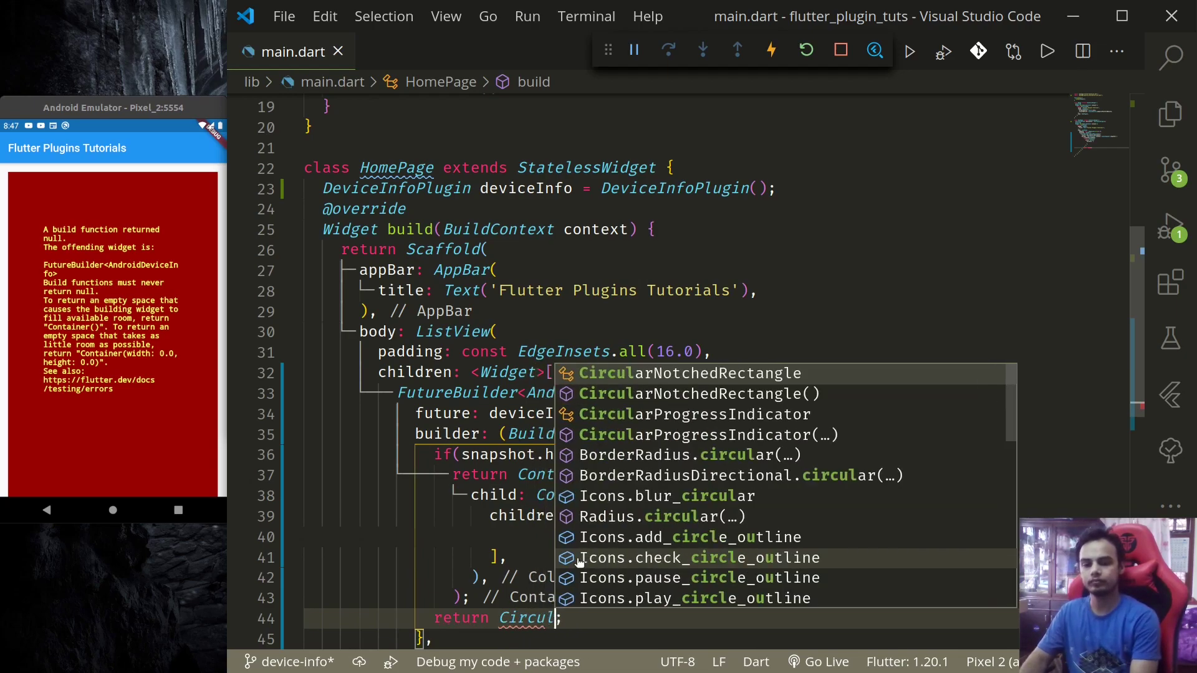
type("rpr")
key("Return")
type("(")
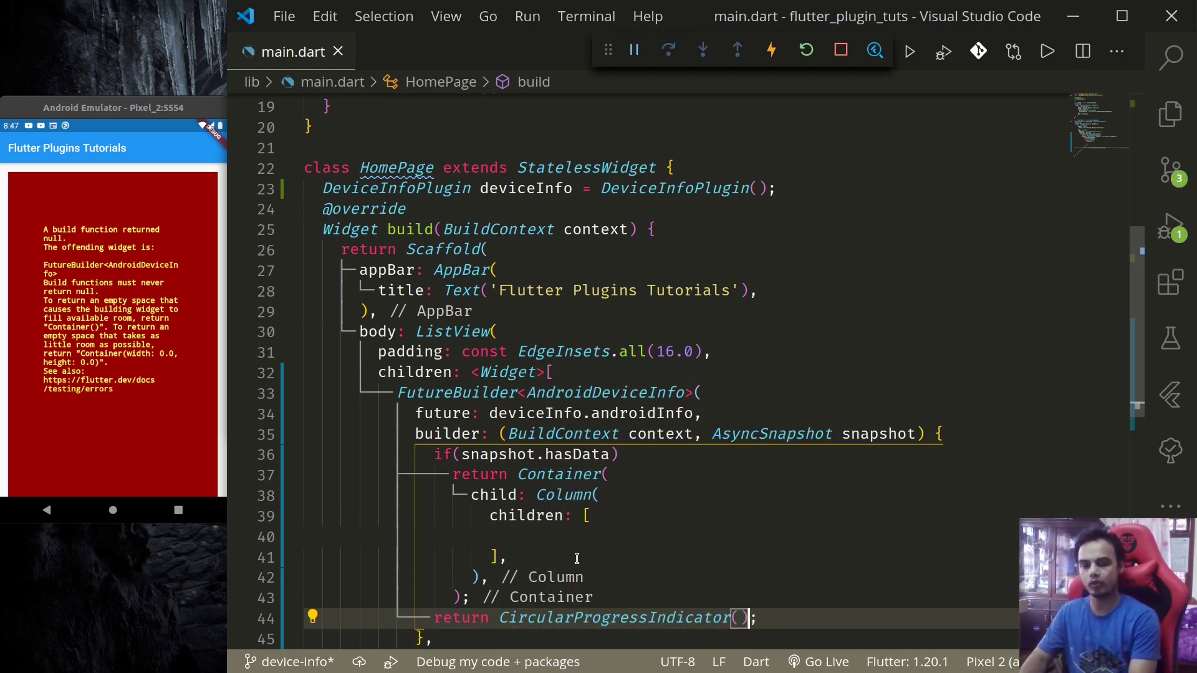
key("ctrl+s")
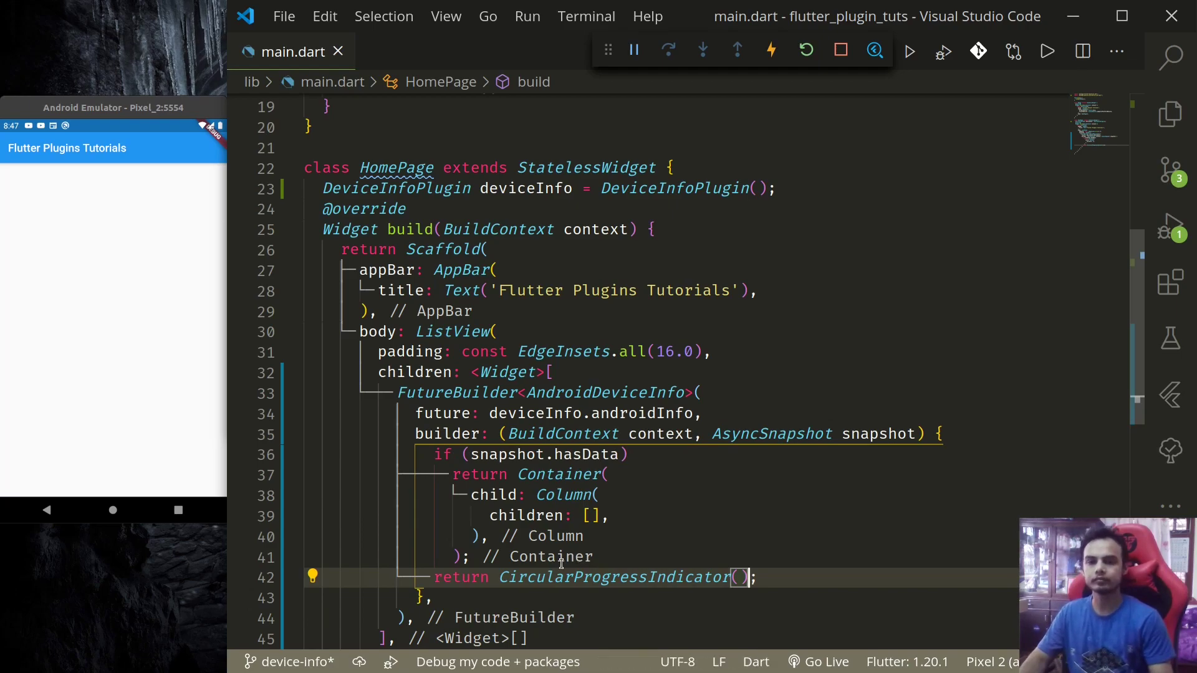
left_click(593, 515)
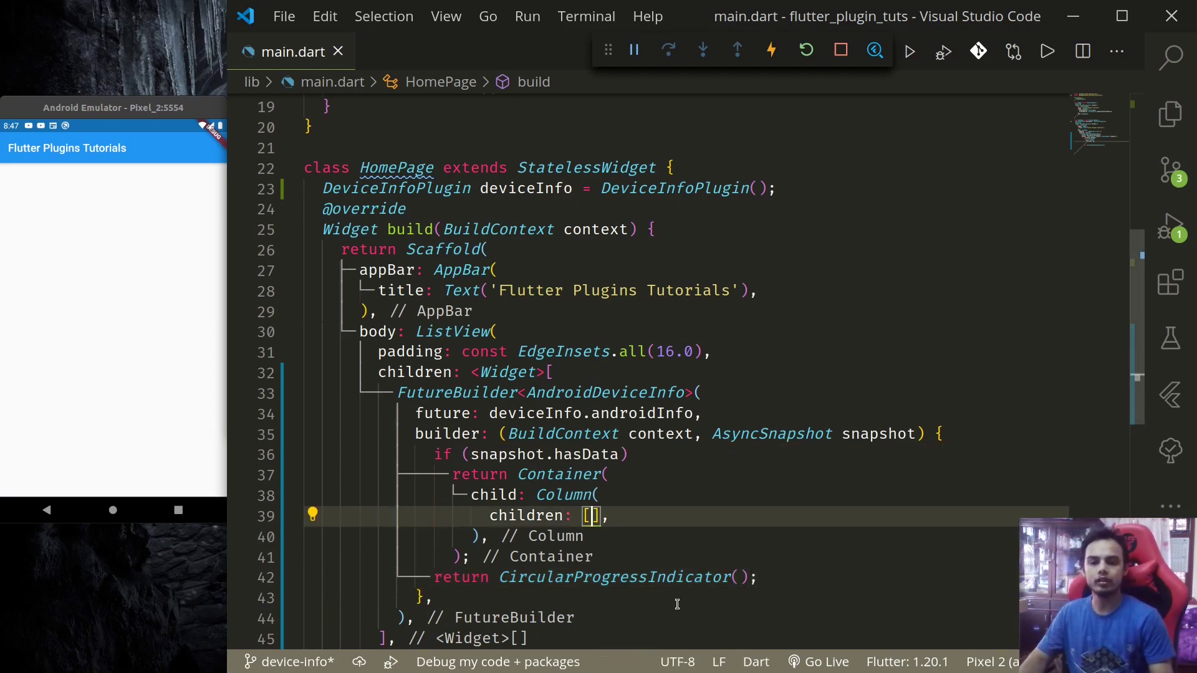
left_click(657, 457)
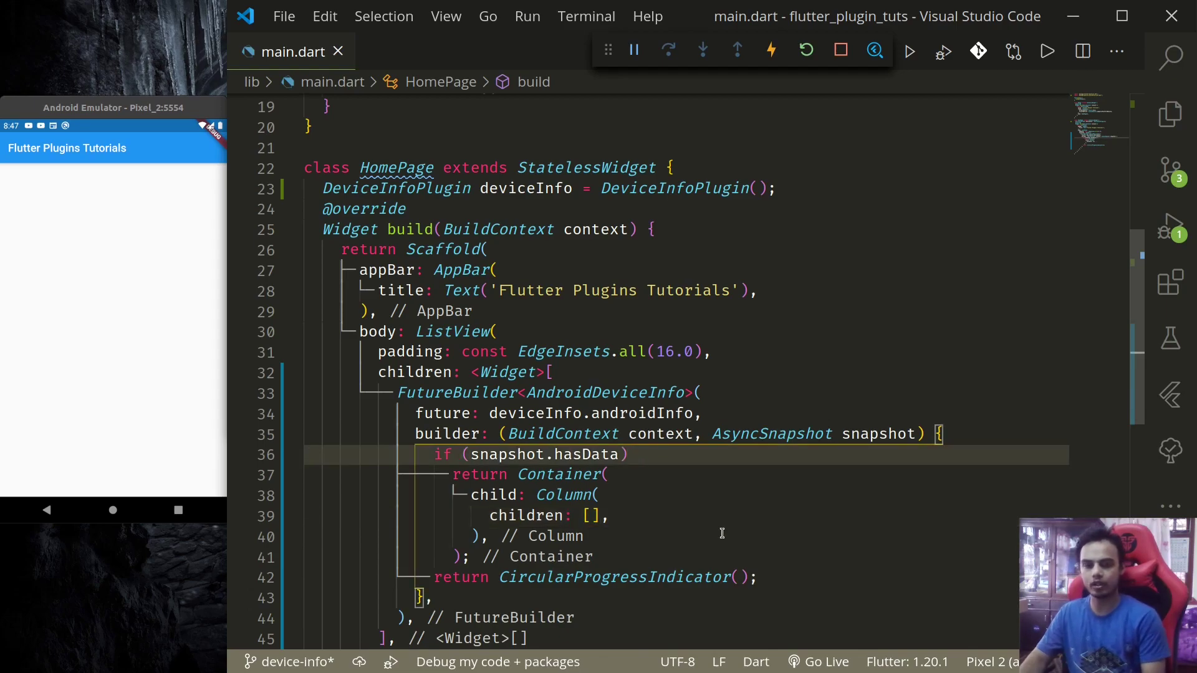
type("{")
Wrap the return Container block in braces under if (snapshot.hasData).
key("Return")
key("Down")
key("Down")
key("shift+Down")
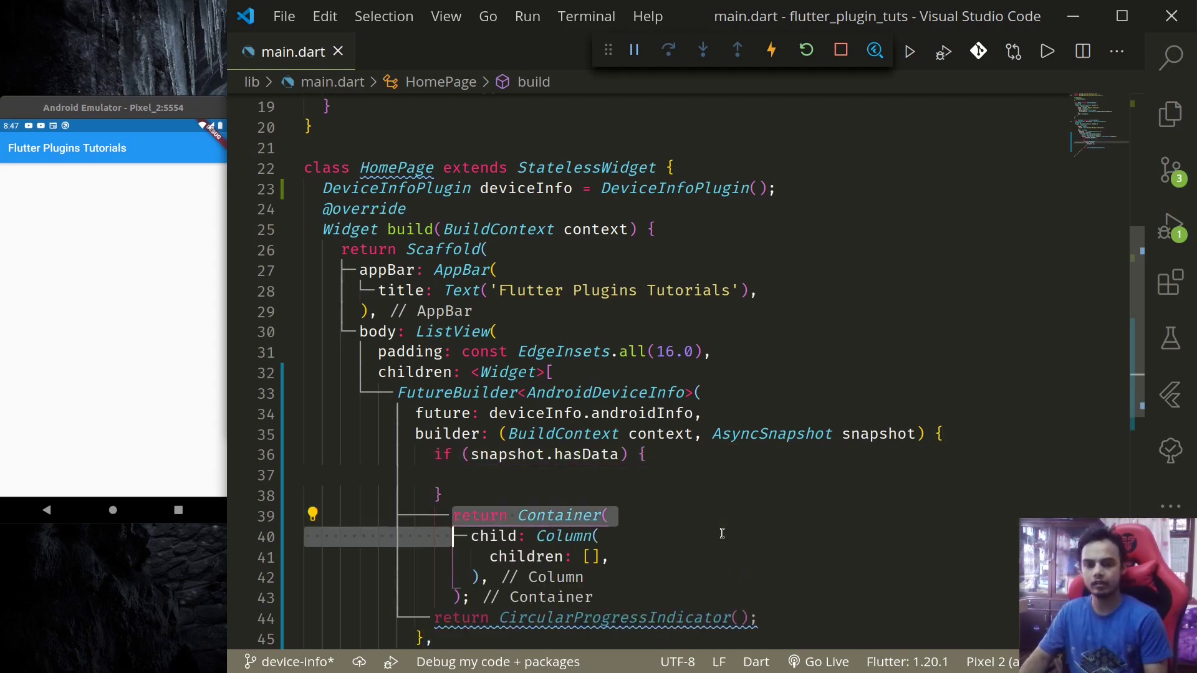
key("shift+Down")
key("shift+Down")
key("shift+Down")
key("alt+Up")
key("Up")
key("BackSpace")
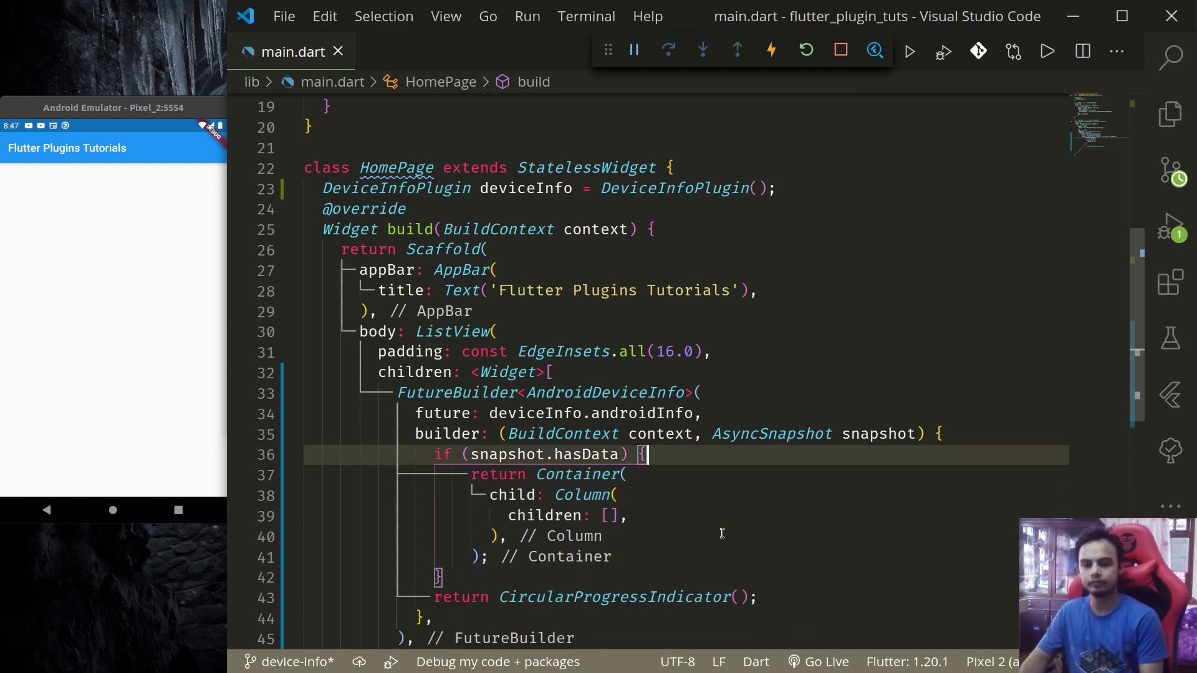
key("Down")
key("Down")
key("Up")
key("Up")
Add AndroidDeviceInfo info = snapshot.data; at the top of the if block.
key("Return")
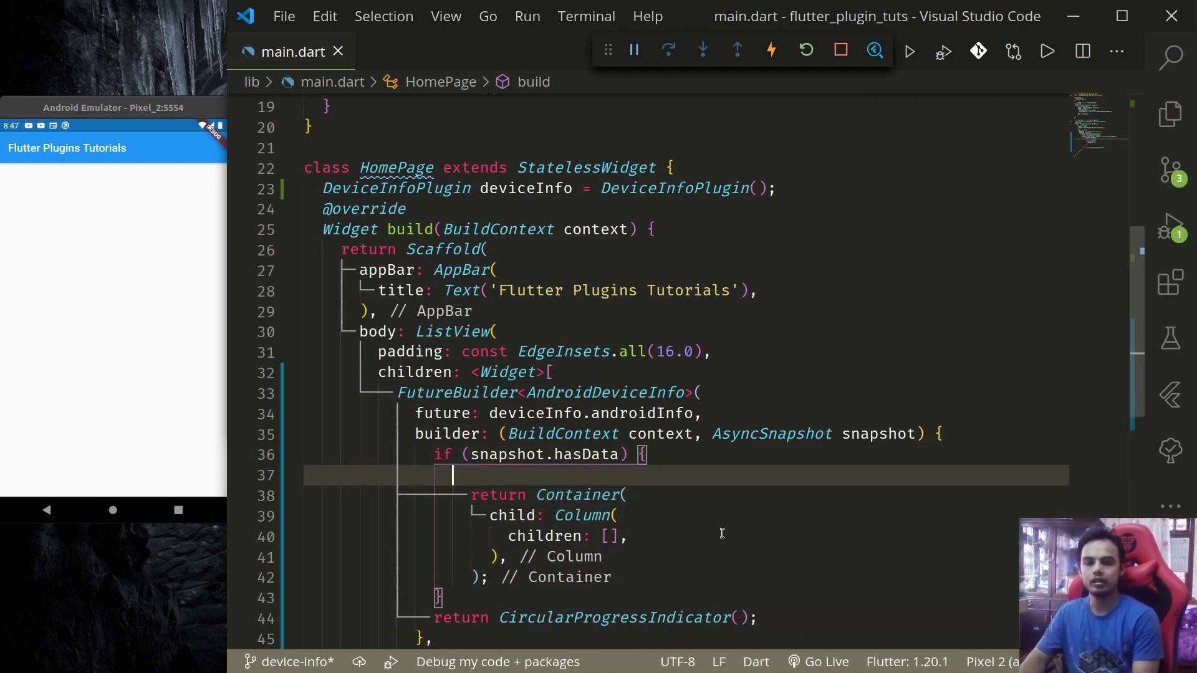
type("D")
key("BackSpace")
type("A")
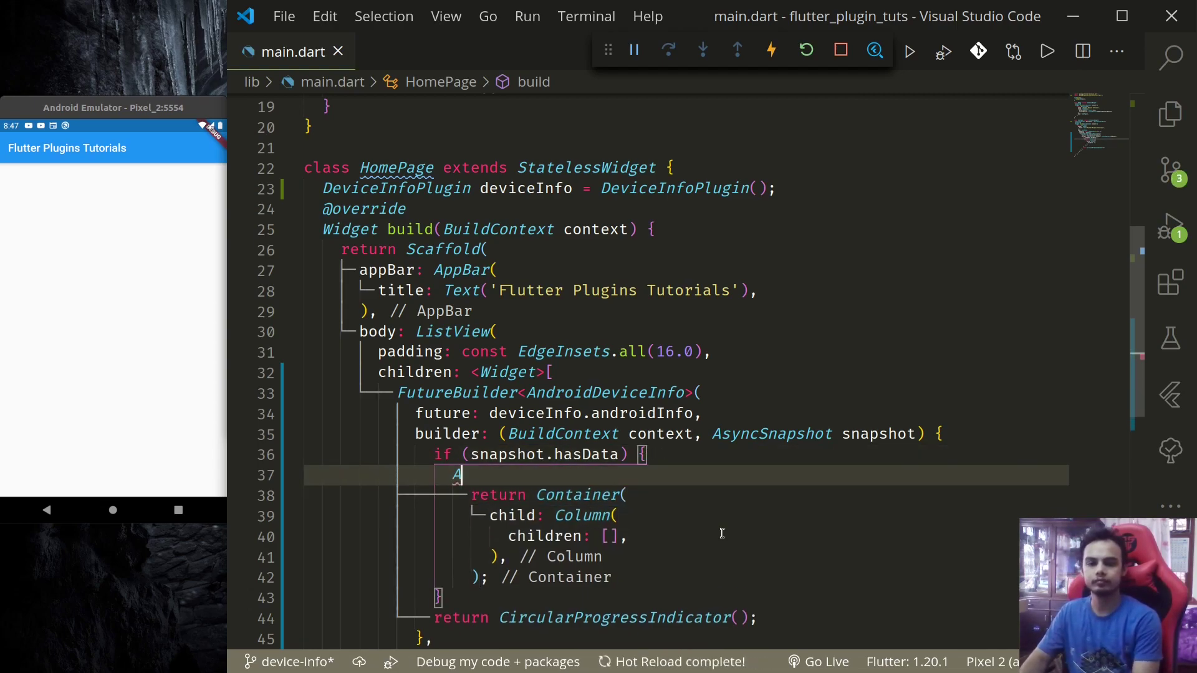
type("ndroidDevi")
key("Return")
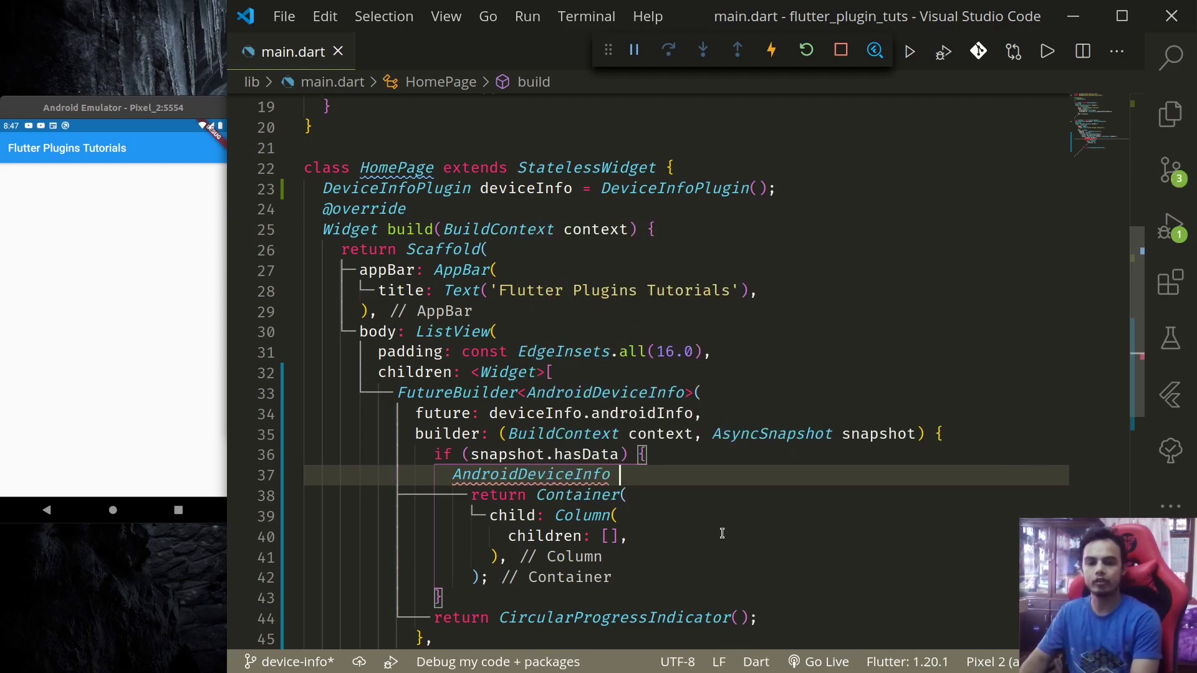
type("info =")
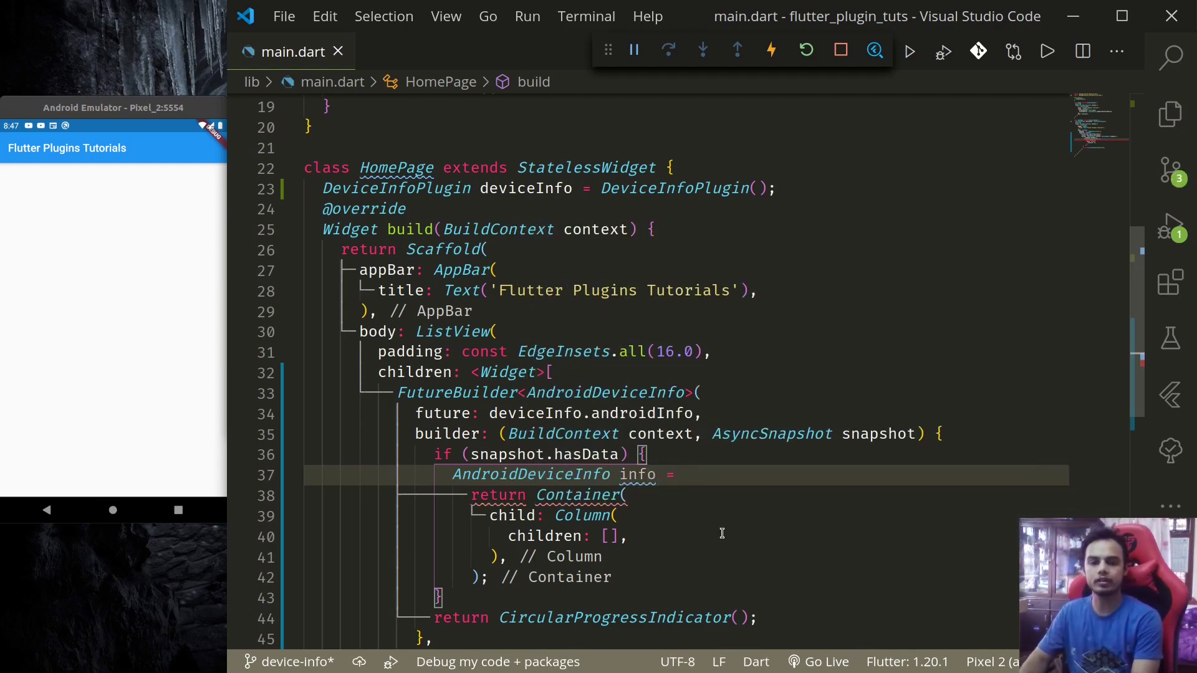
type(" snapshot.data")
key("Escape")
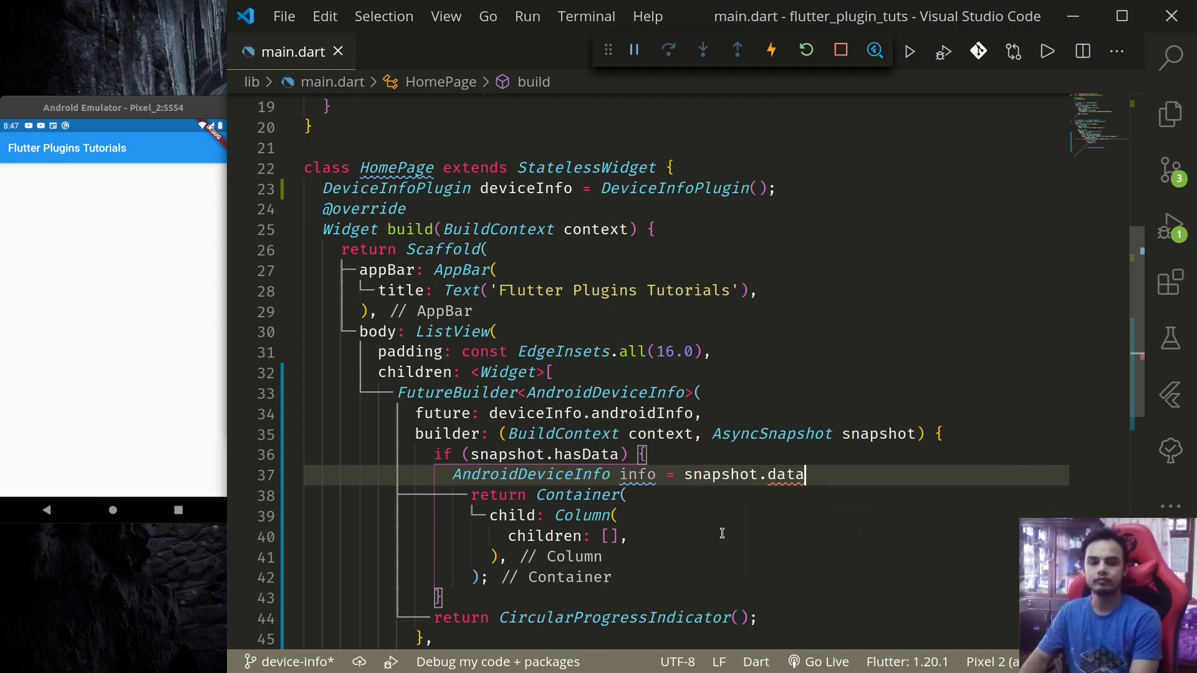
key("Down")
key("Down")
key("Down")
key("Left")
key("Left")
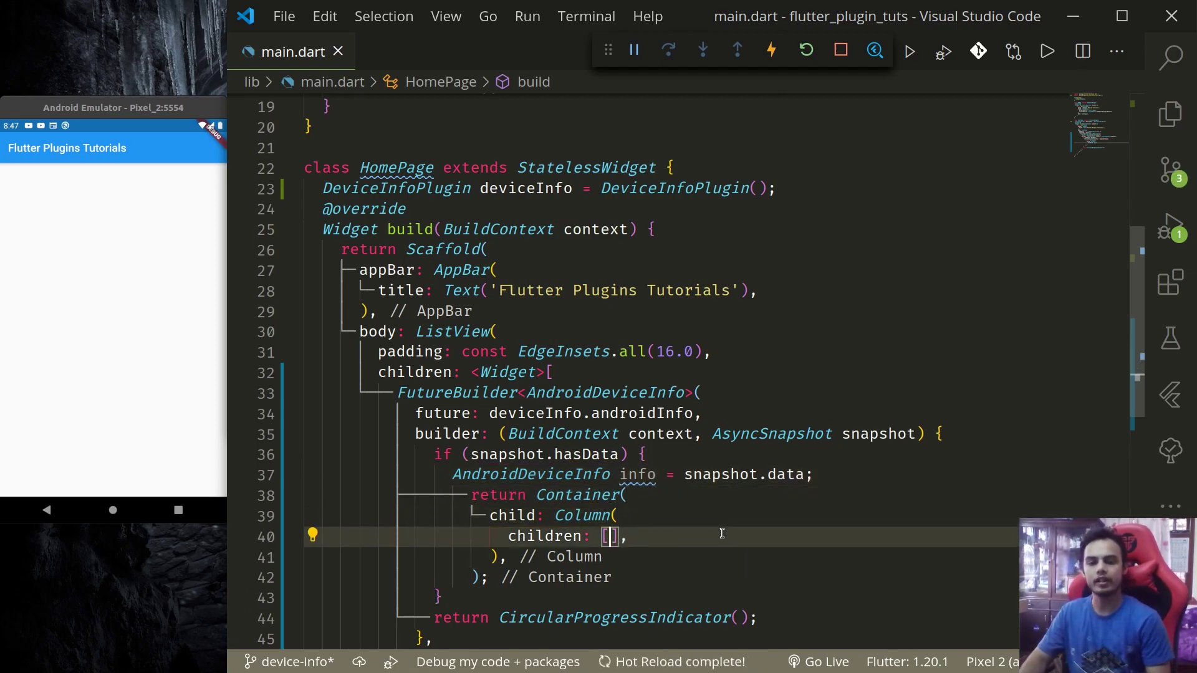
Add Text("${info.brand}") to the Column children and save.
key("Return")
type("Tex")
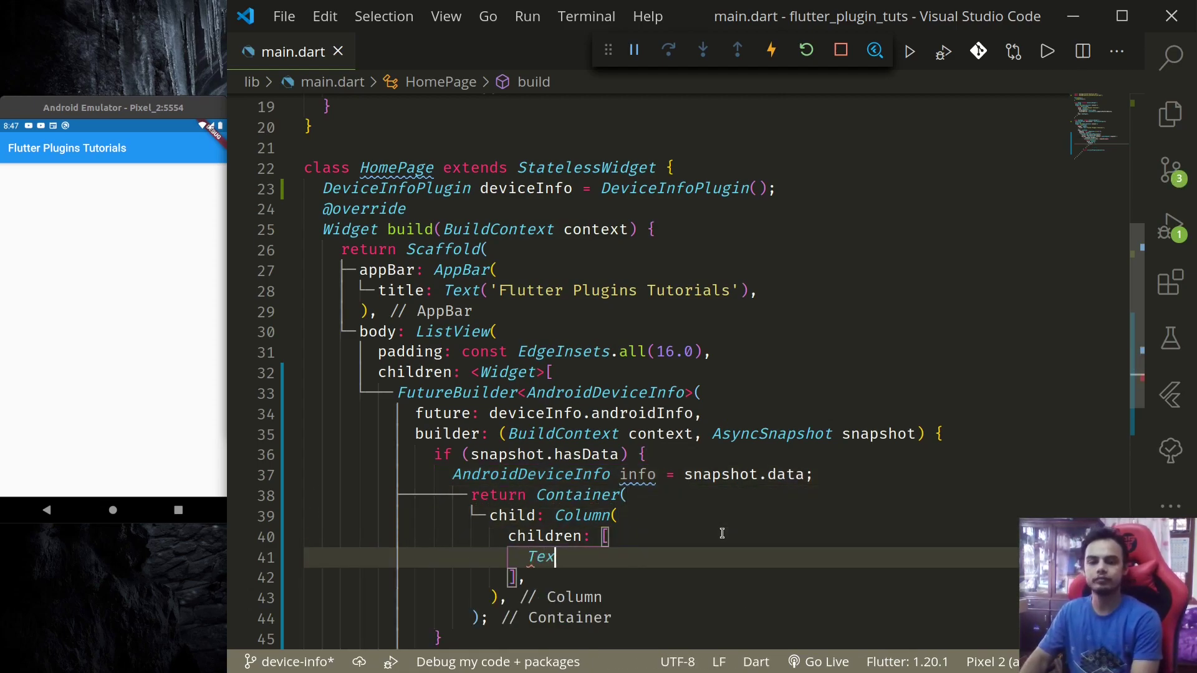
type("t(\"")
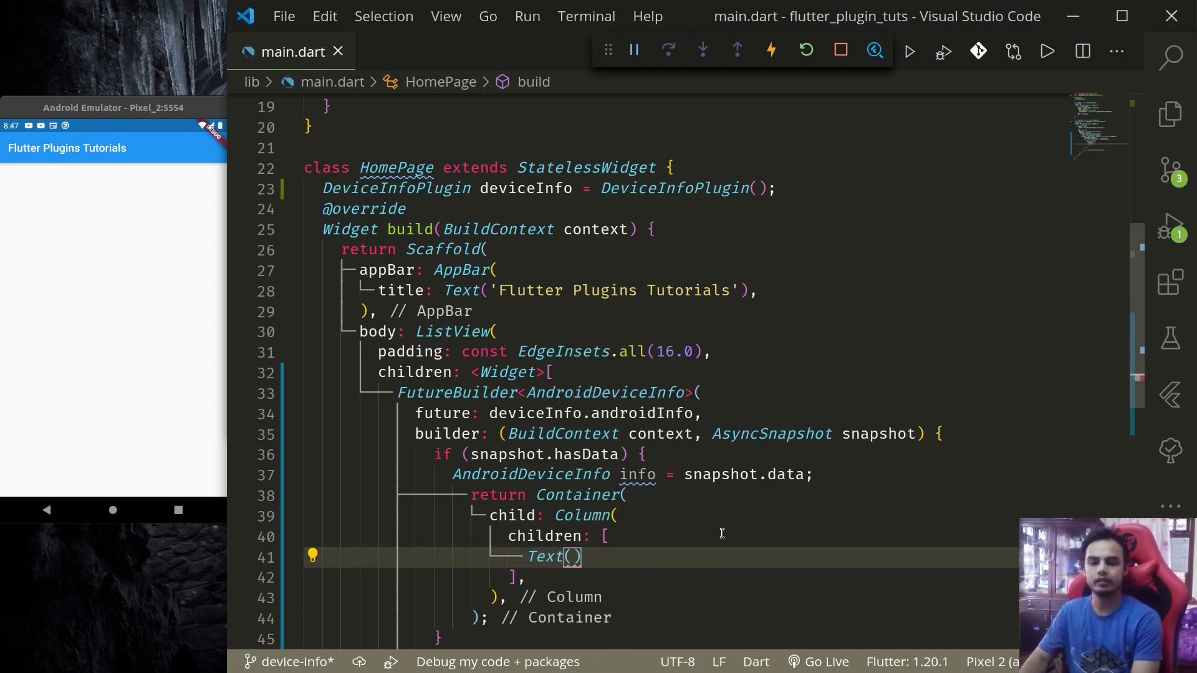
type("${")
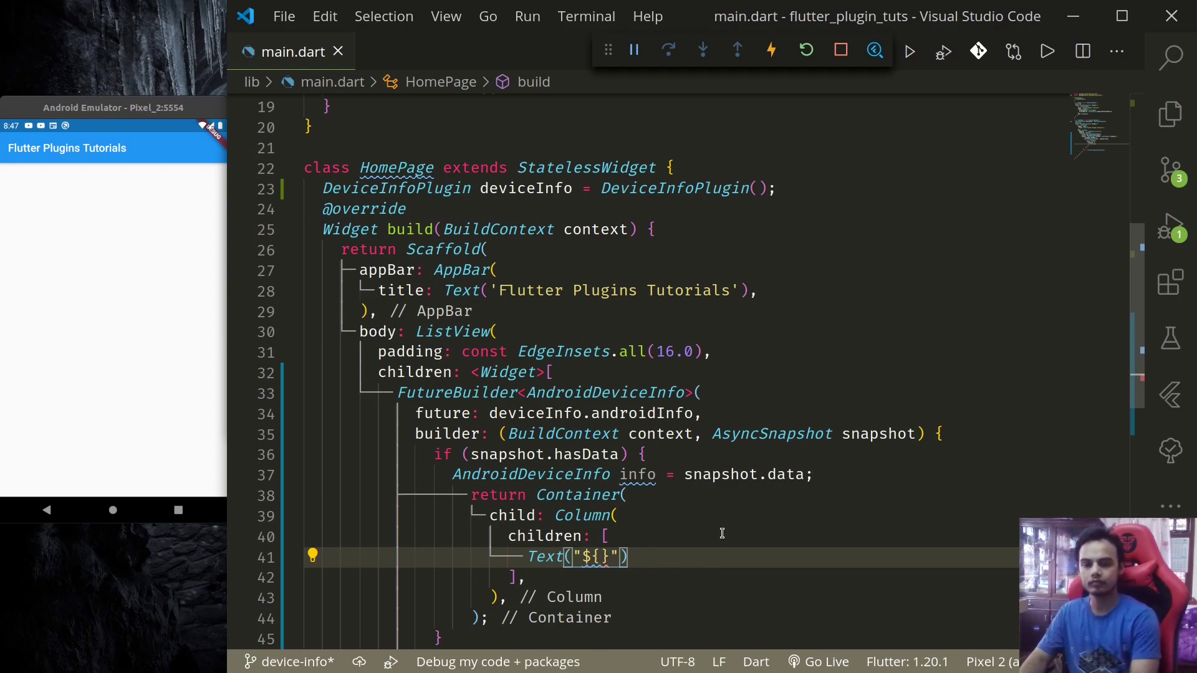
type("info.")
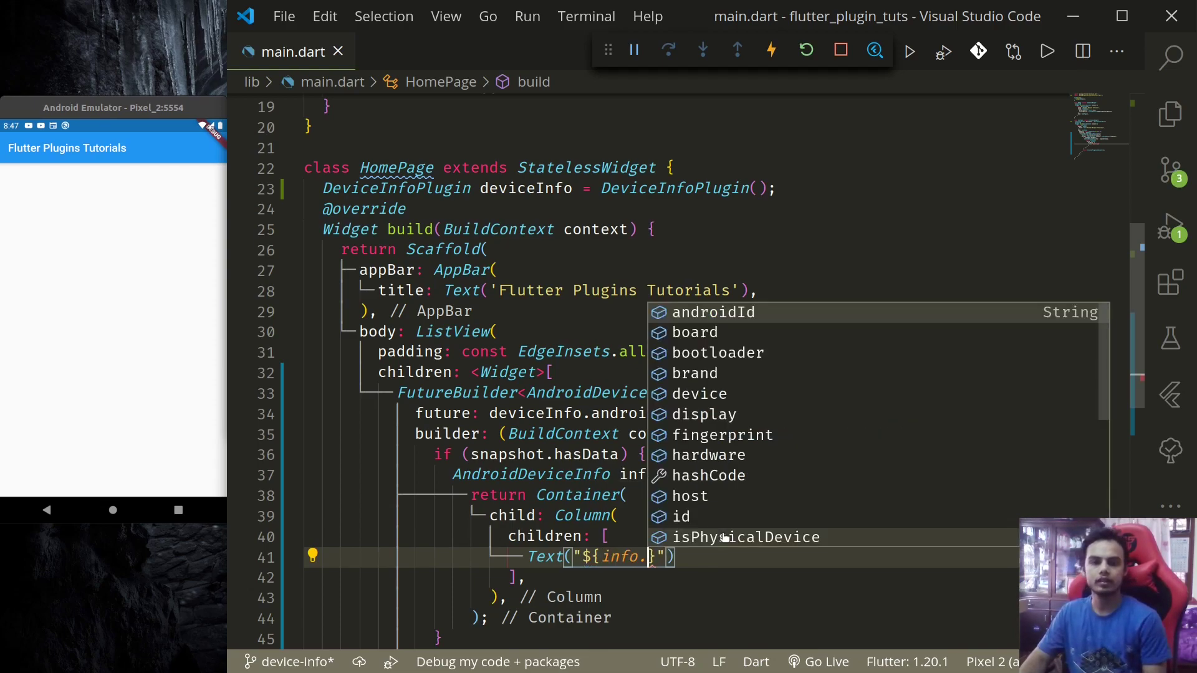
key("Down")
key("Down")
key("Down")
key("Return")
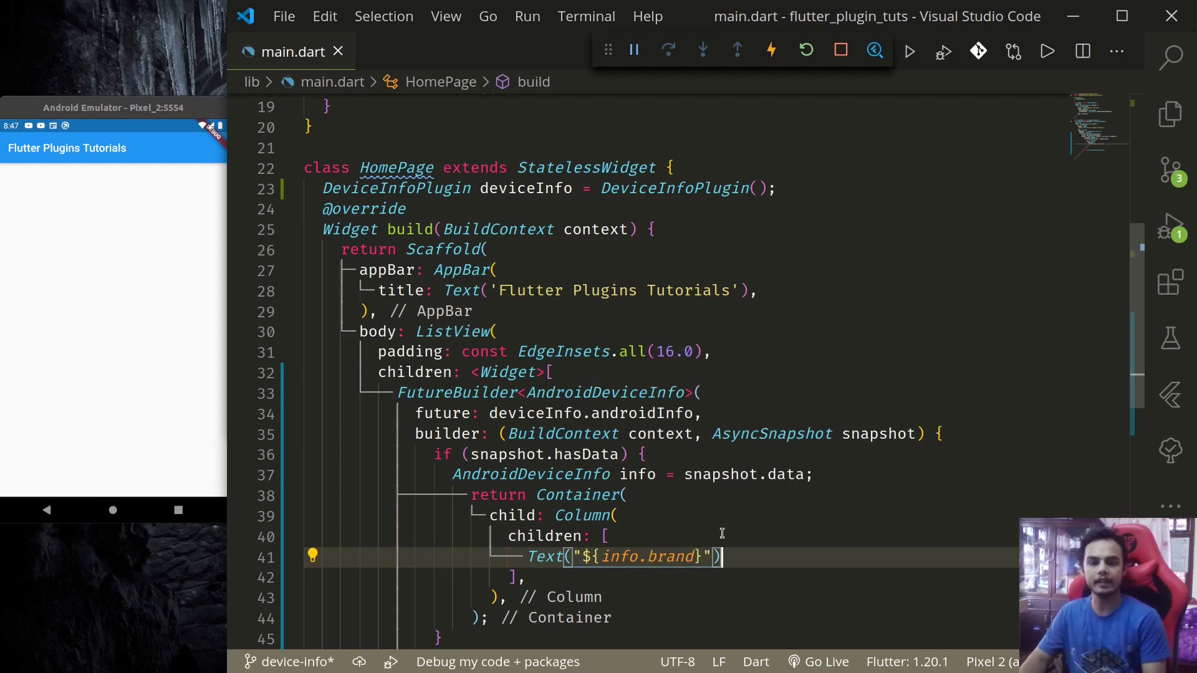
type(",")
key("ctrl+s")
Duplicate the brand line into Text widgets showing info.device and info.model.
key("shift+alt+Down")
key("ctrl+Left")
key("ctrl+Left")
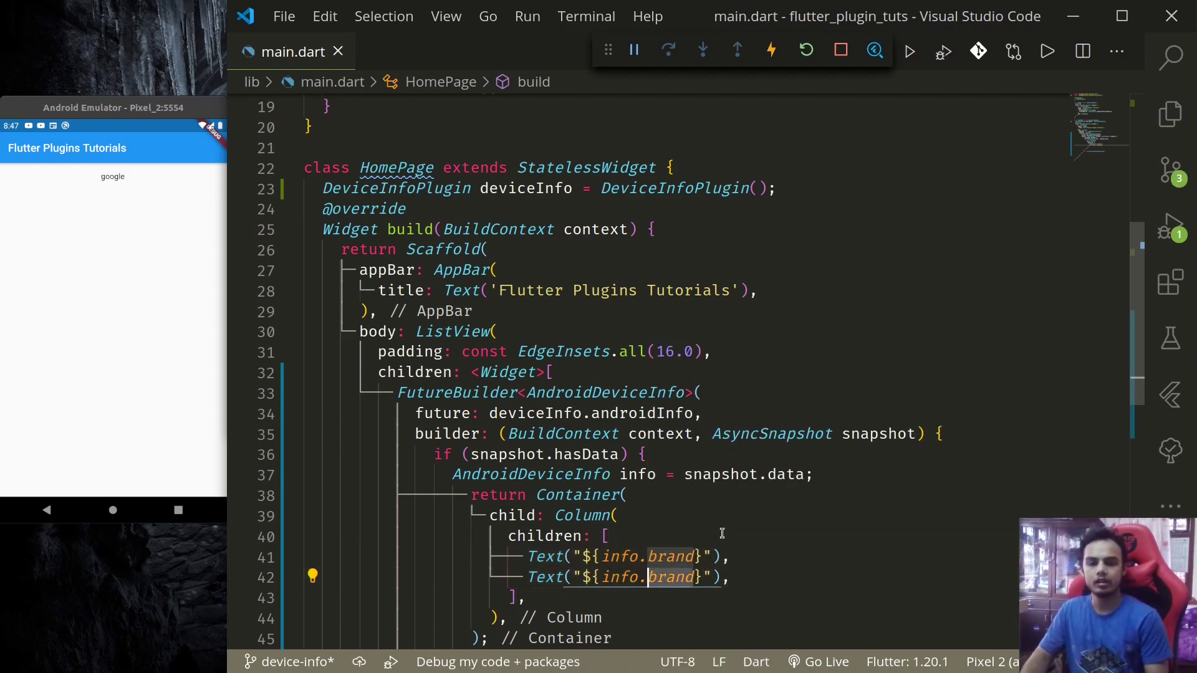
key("ctrl+Delete")
type("de")
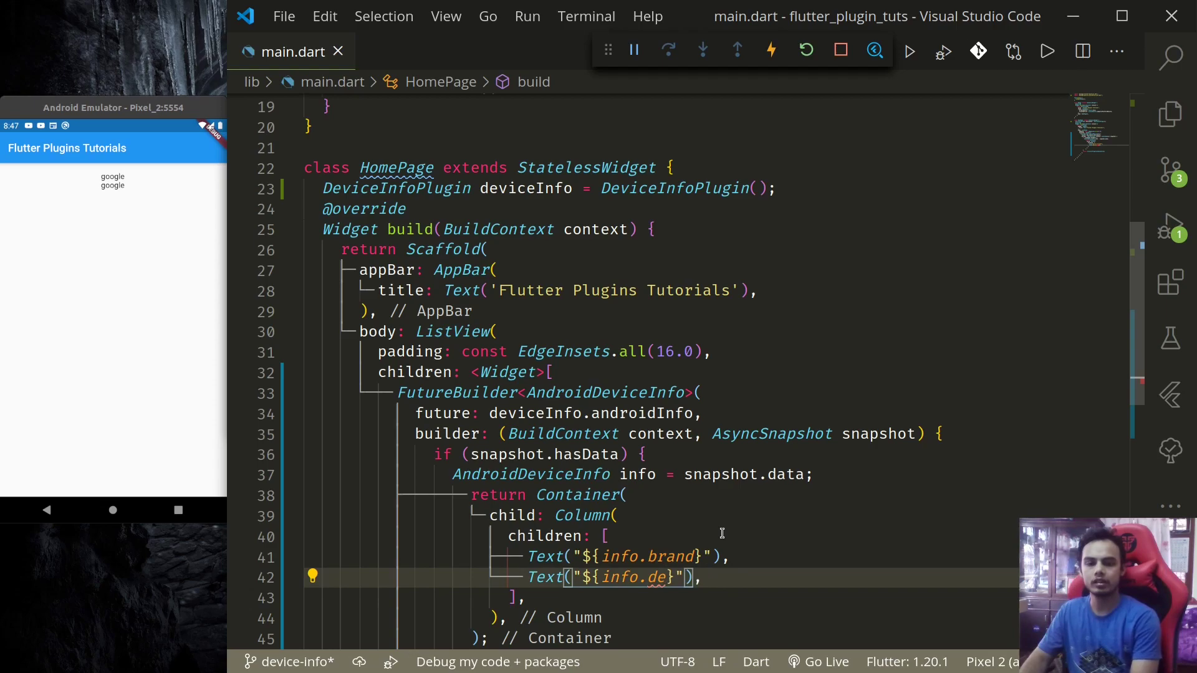
type("vice")
key("shift+alt+Down")
key("ctrl+BackSpace")
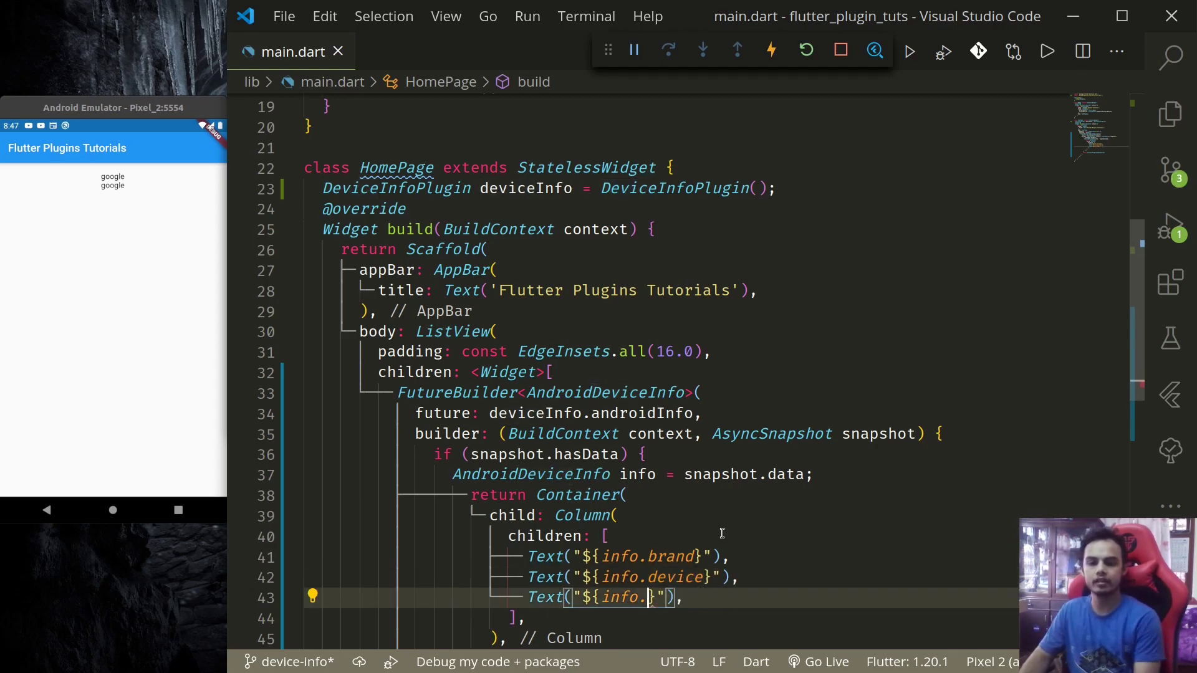
key("ctrl+space")
key("Down")
key("Down")
key("Down")
key("Down")
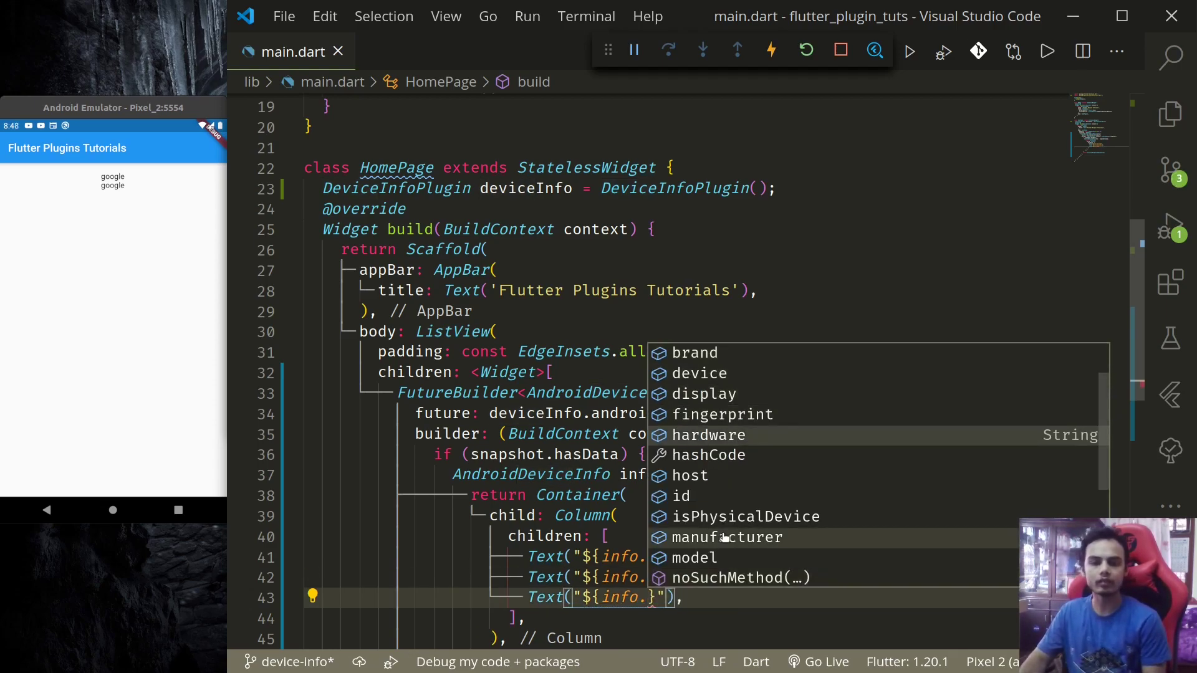
key("Down")
key("Down")
key("Down")
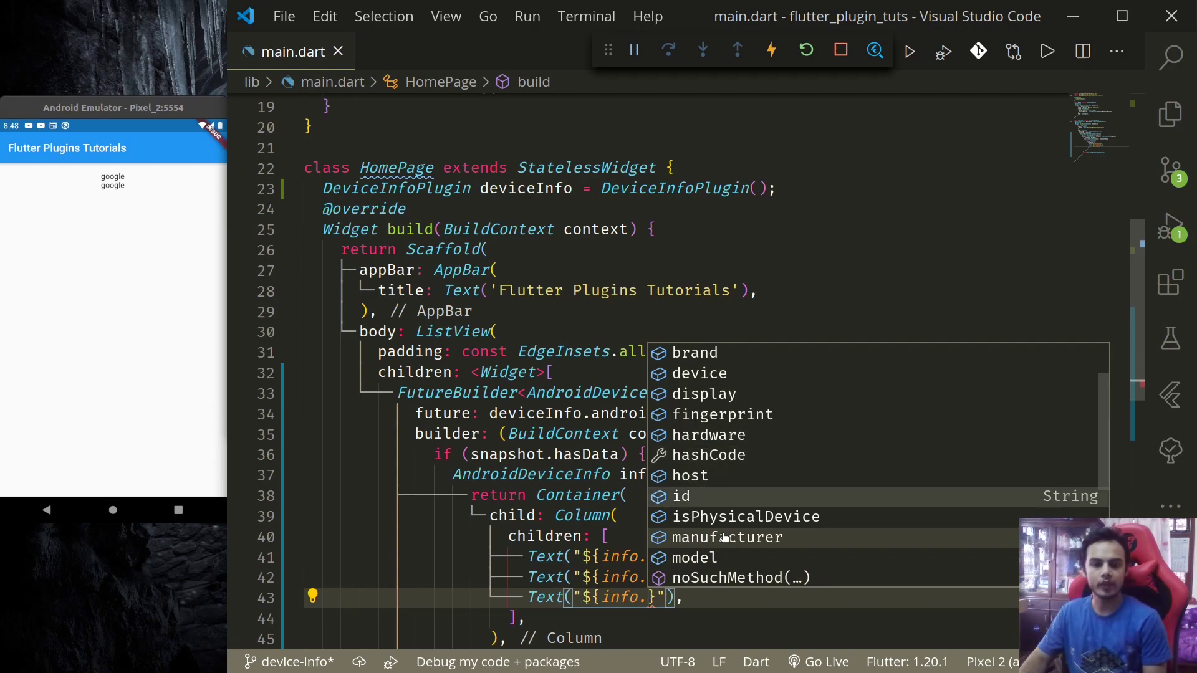
key("Down")
key("Down")
key("Down")
key("Return")
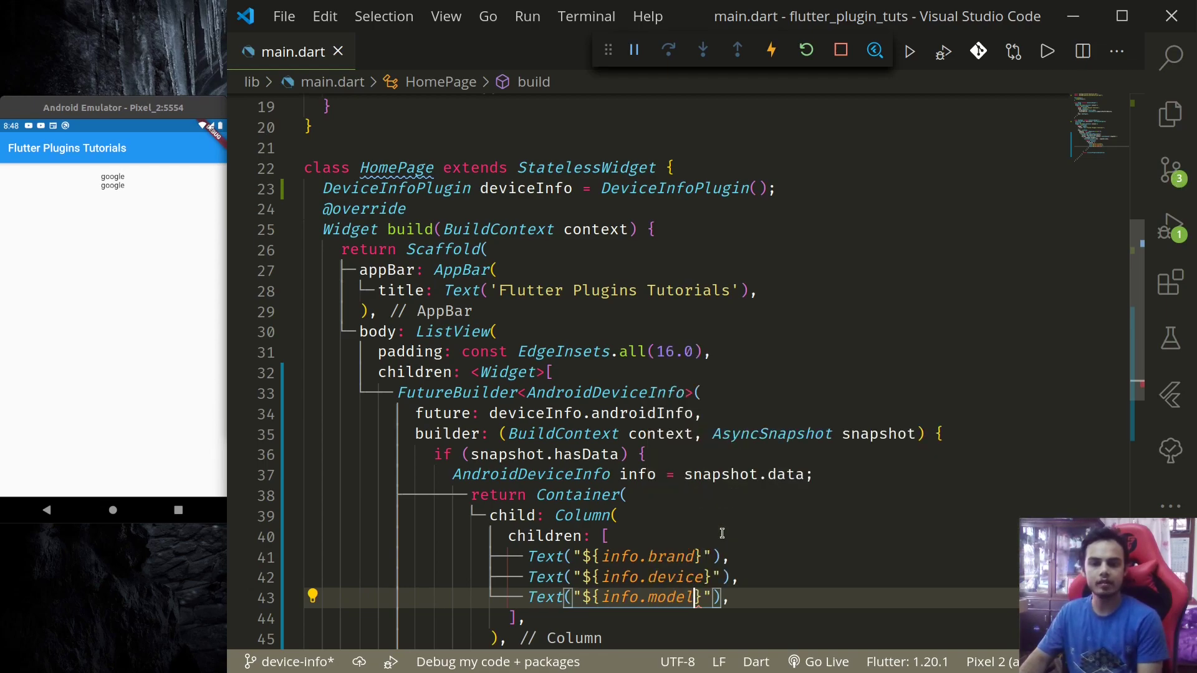
type("d")
key("BackSpace")
Add a fourth duplicate showing info.manufacturer.
key("shift+alt+Down")
key("ctrl+shift+Left")
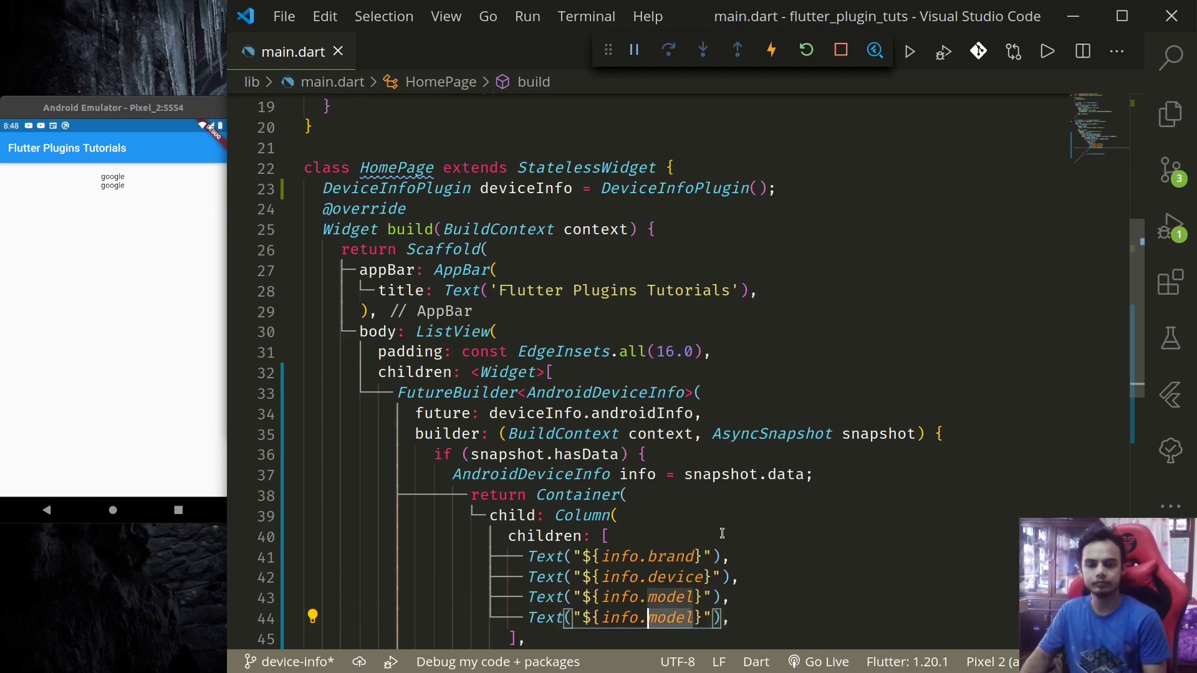
type("man")
key("Return")
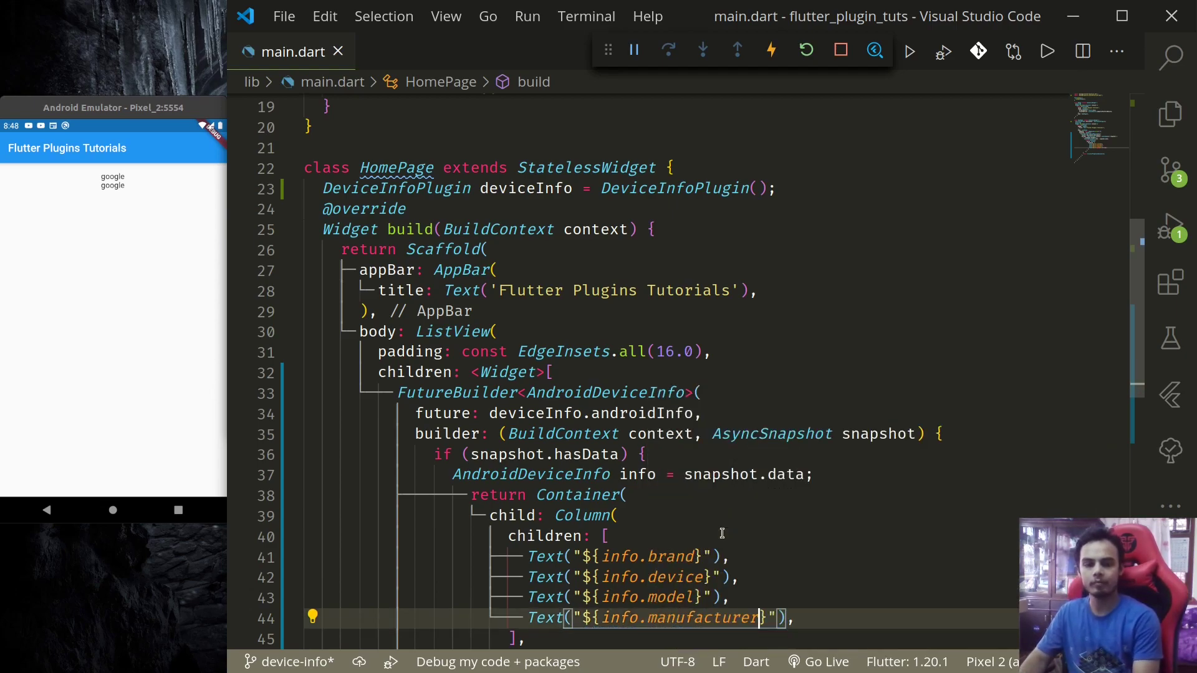
scroll(740, 558, "down", 1)
scroll(836, 387, "down", 3)
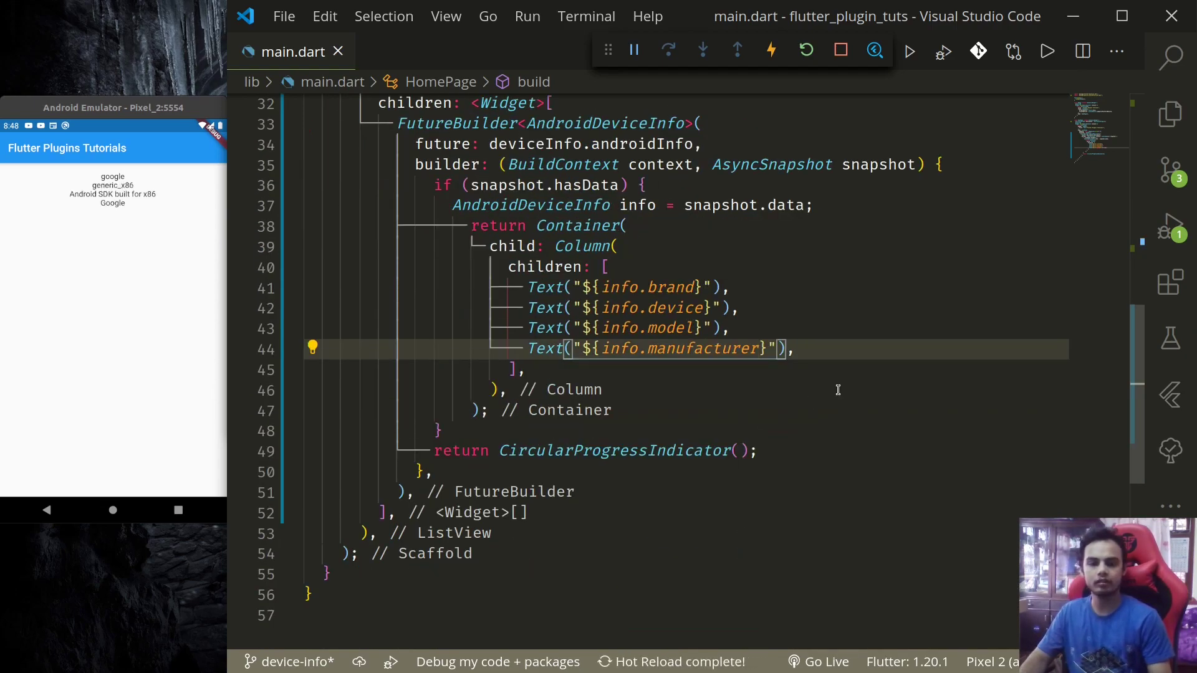
left_click(823, 352)
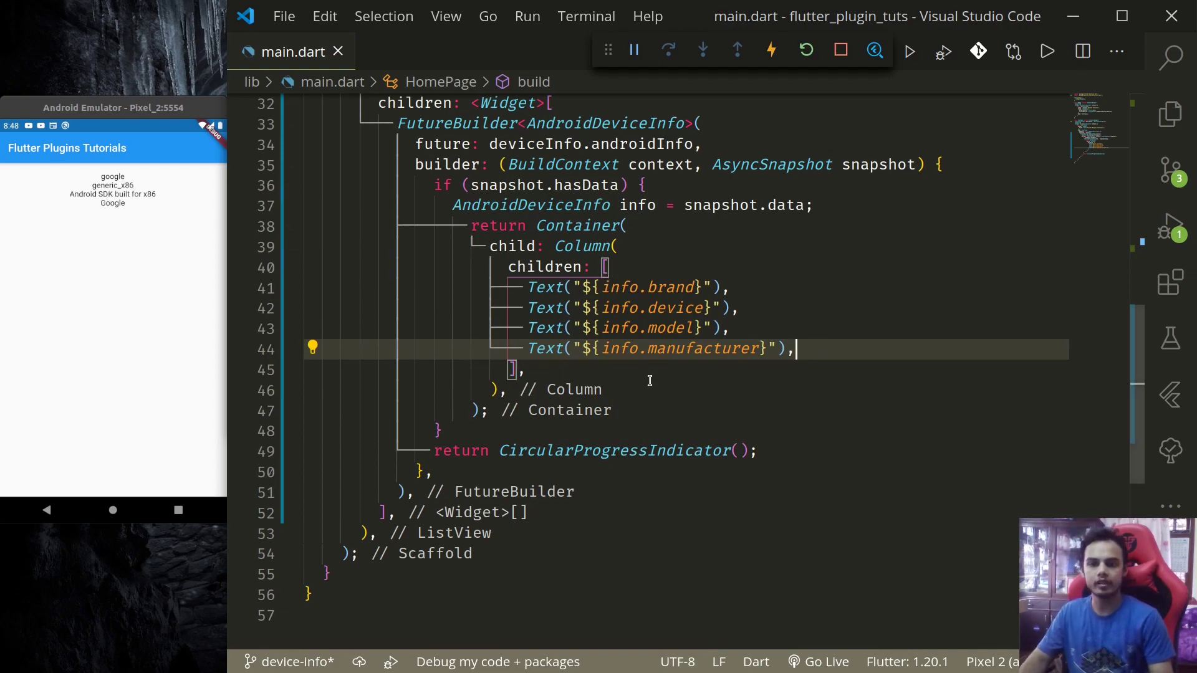
Give the brand Text style: Theme.of(context).textTheme.headline5 and save.
left_click(714, 288)
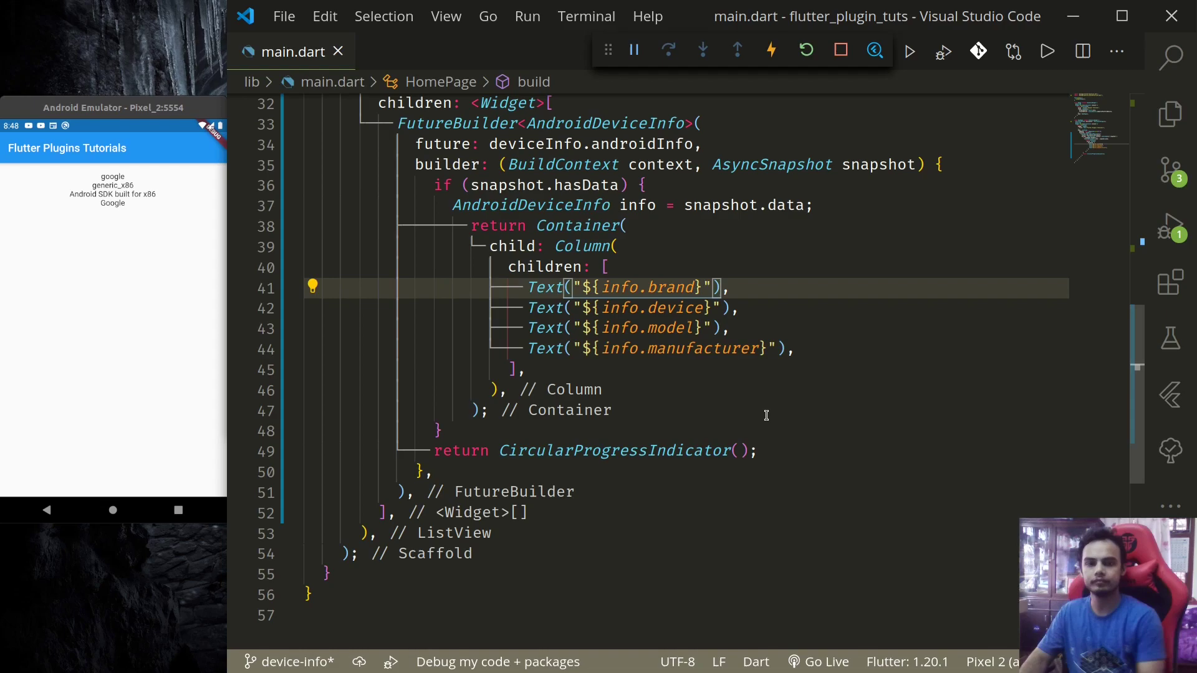
type(",")
type("st")
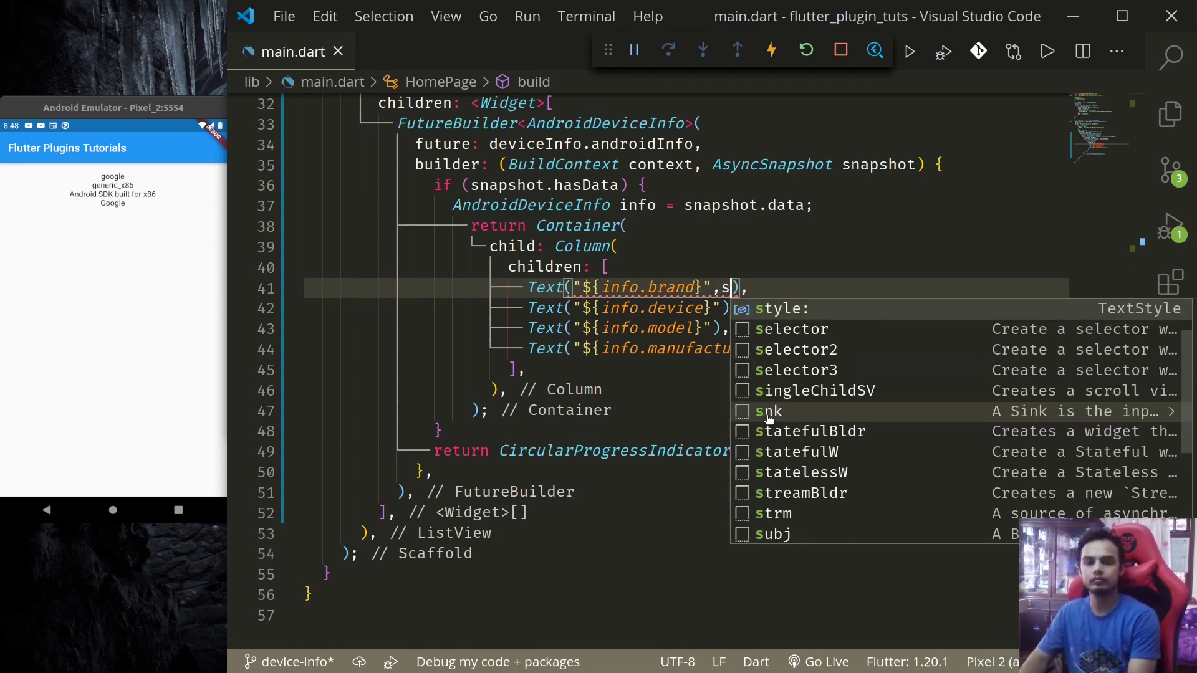
key("Return")
type("Themeo,")
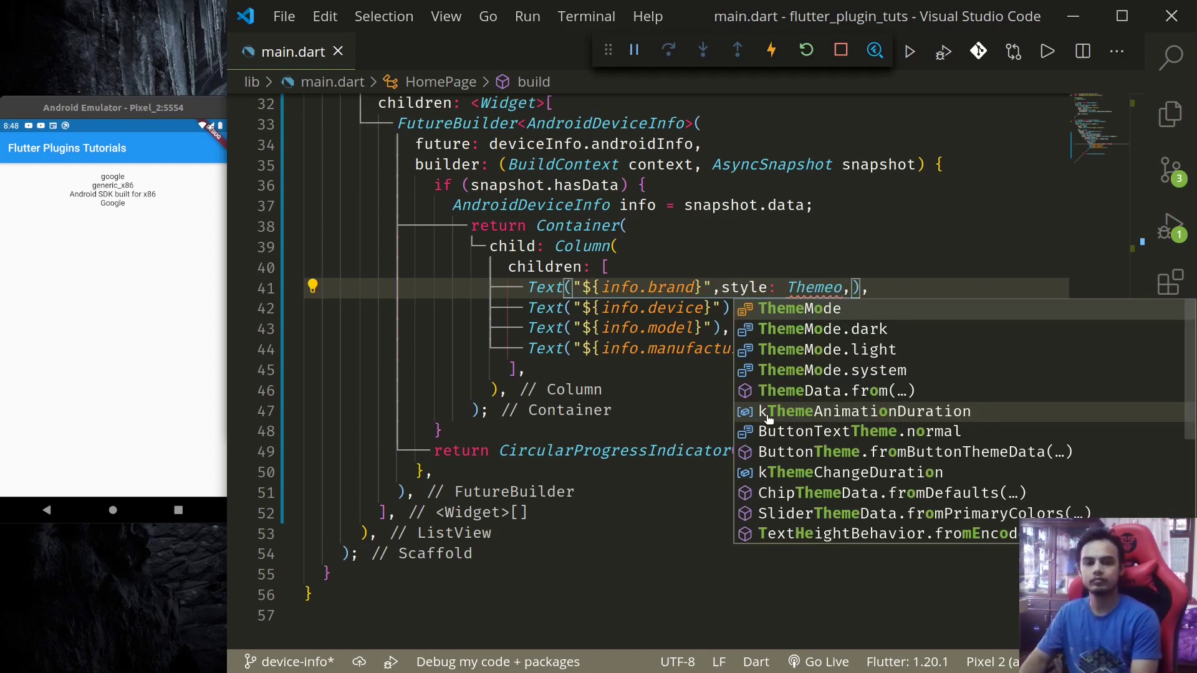
type("f")
key("Return")
type("context).")
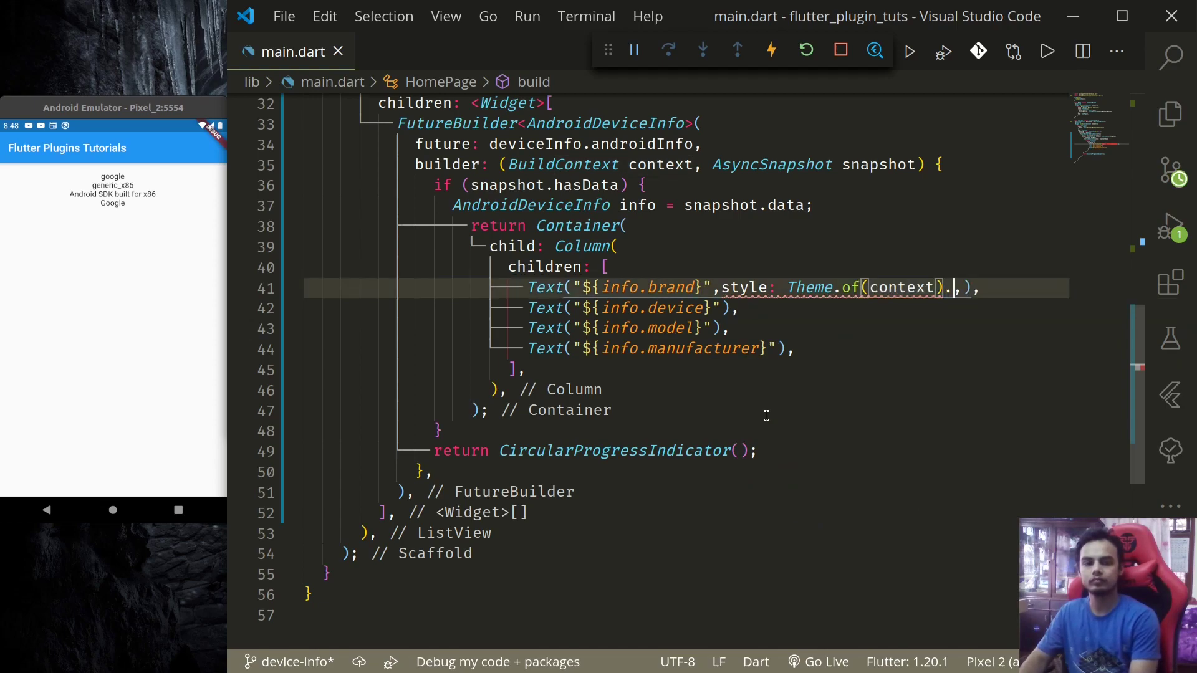
type("textth")
key("Return")
type(".he")
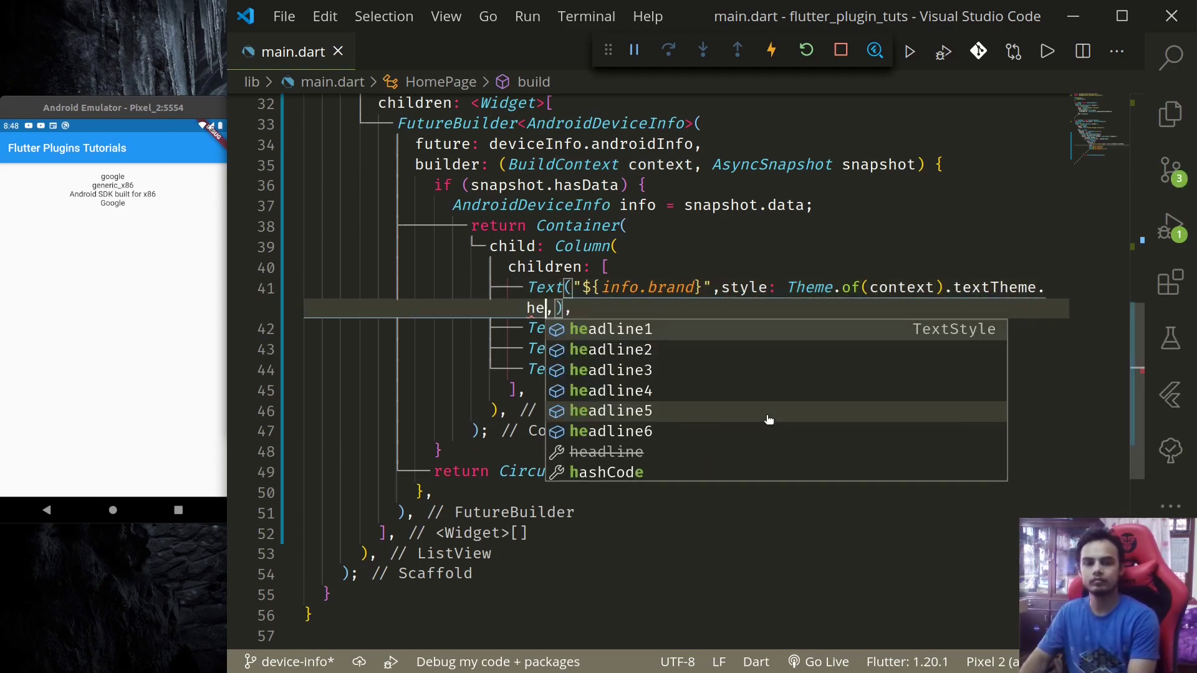
type("adline")
key("Down")
key("Down")
key("Down")
key("Down")
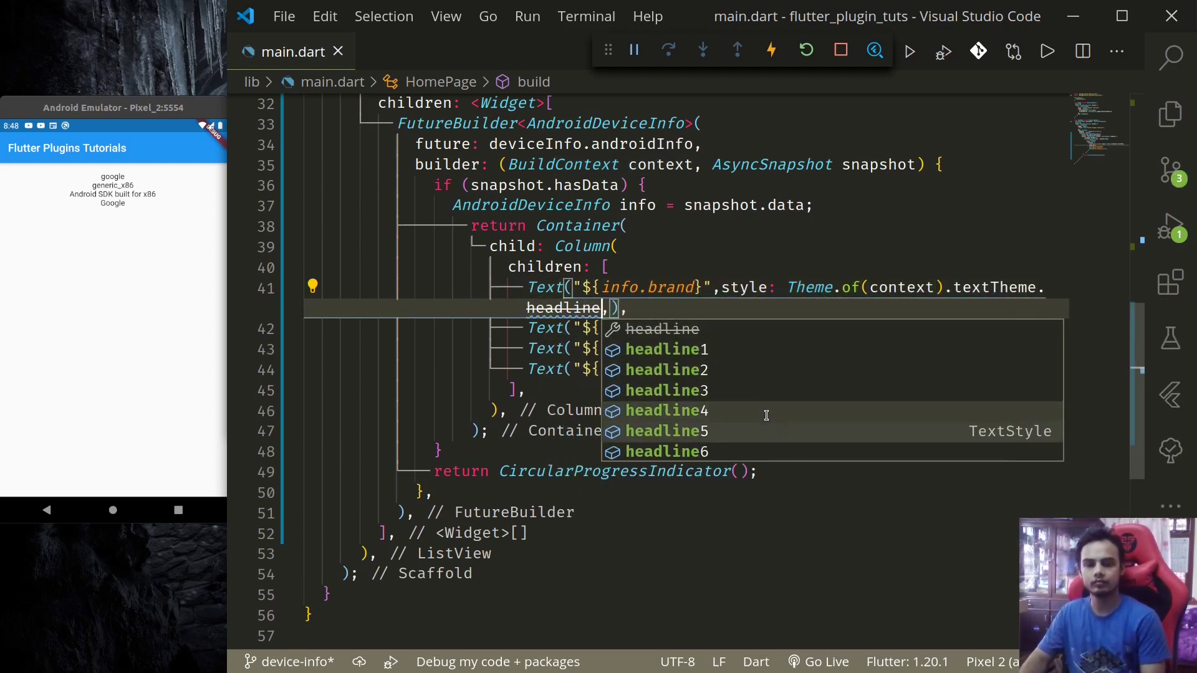
key("Return")
key("ctrl+s")
Select the brand line's headline5 style argument for reuse.
key("Right")
key("Right")
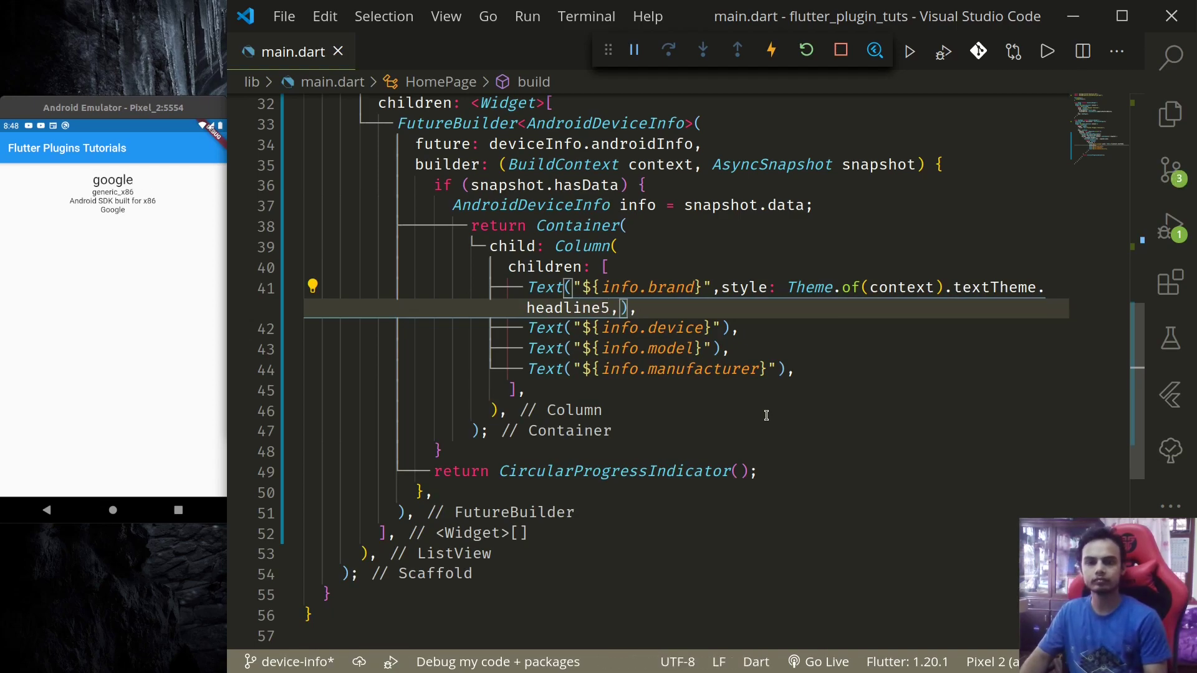
key("shift+Home")
key("shift+Home")
key("ctrl+shift+Right")
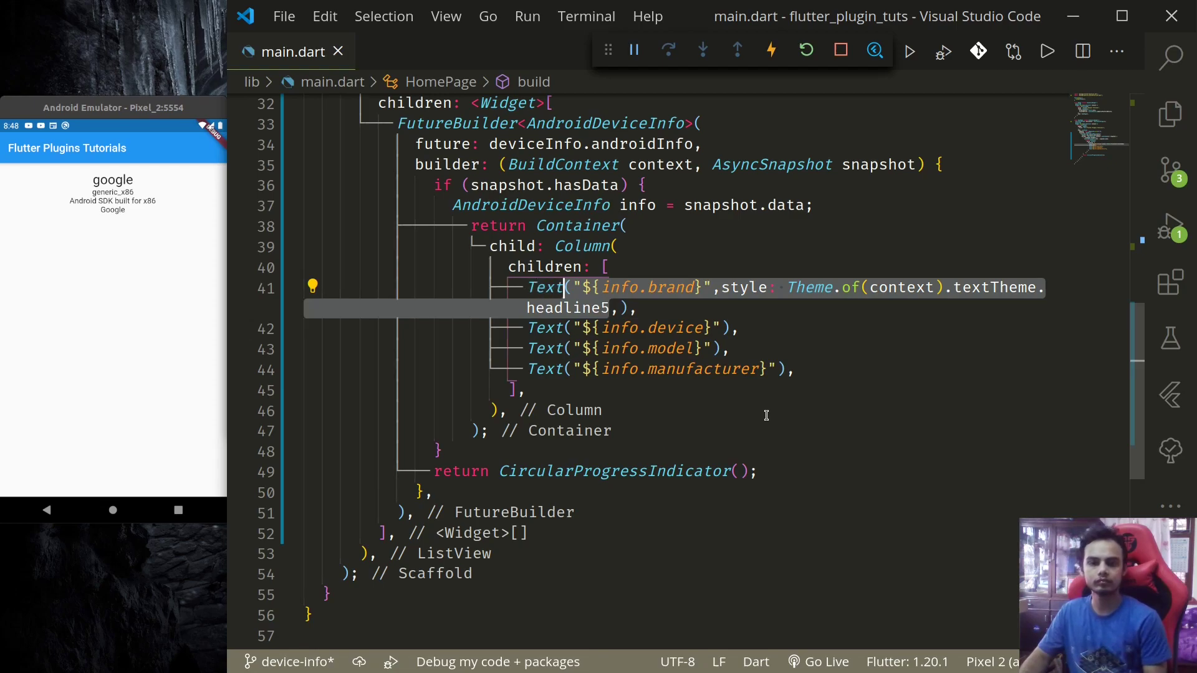
key("ctrl+shift+Right")
key("ctrl+shift+Right")
key("ctrl+c")
key("shift+Right")
key("shift+Right")
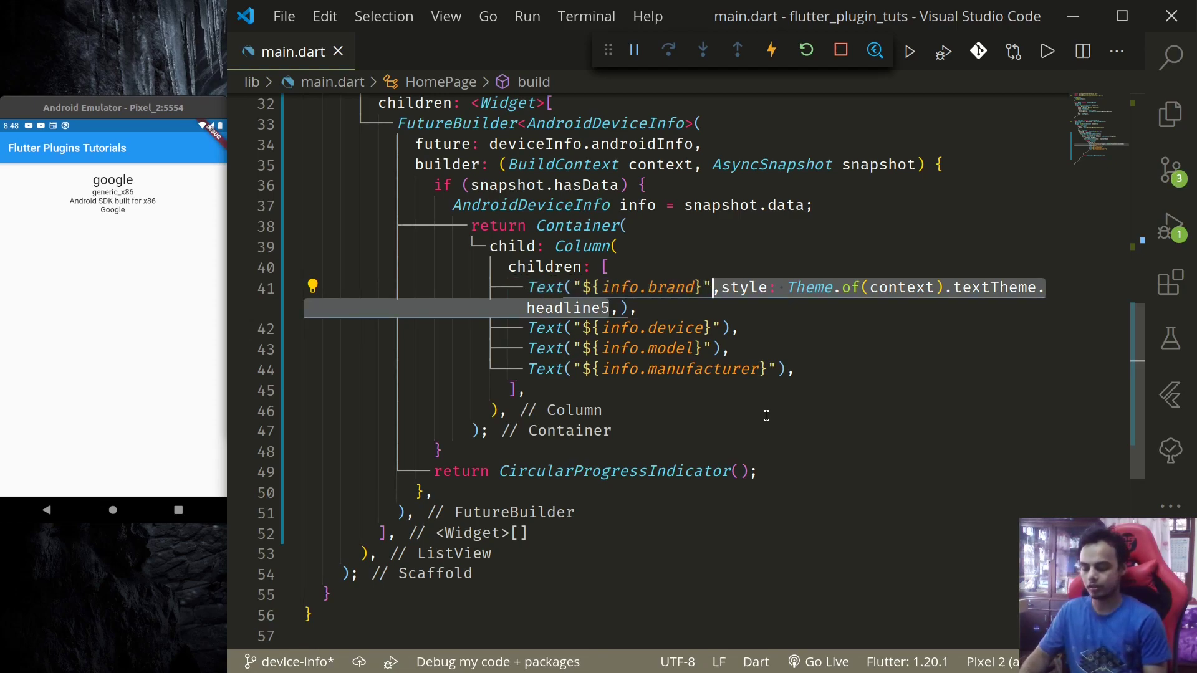
Paste the headline5 style into the device, model and manufacturer Text widgets.
key("Down")
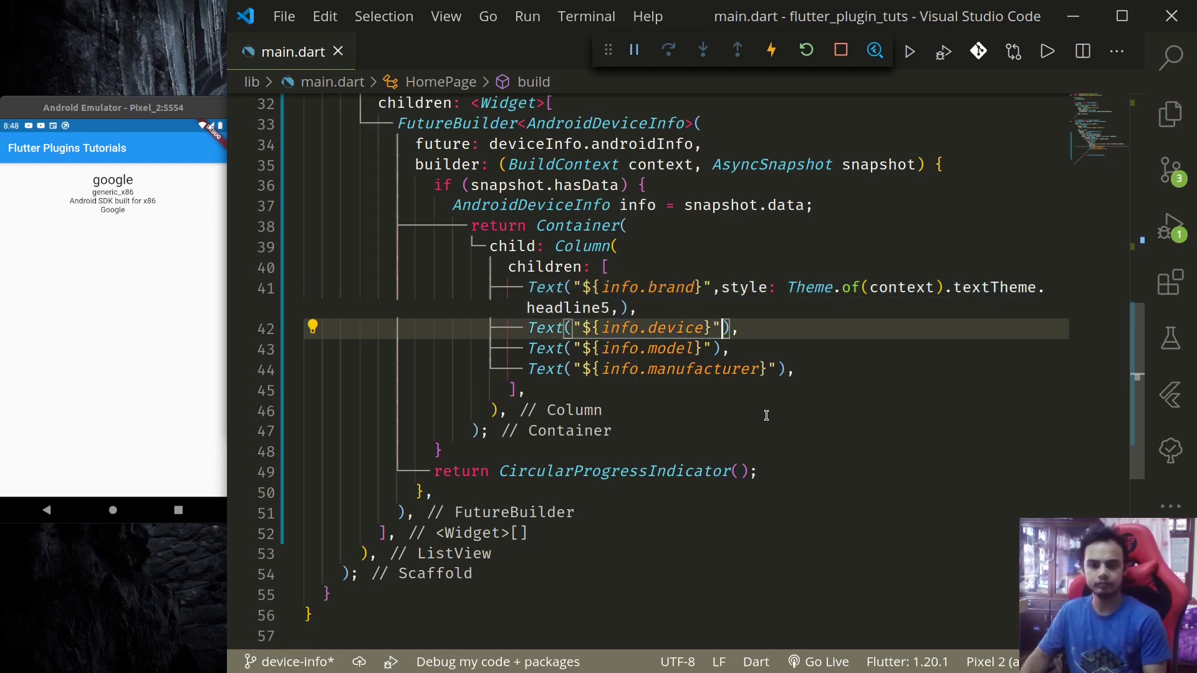
key("ctrl+v")
key("Down")
key("ctrl+v")
key("Down")
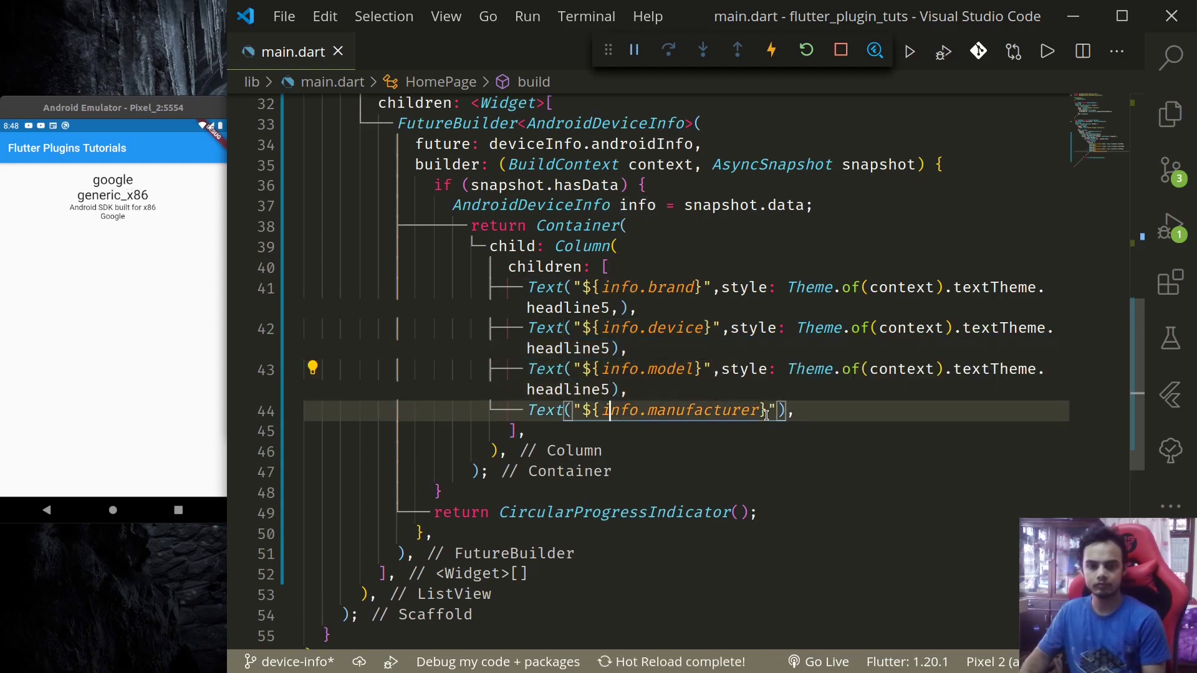
key("End")
key("Left")
key("Left")
key("ctrl+v")
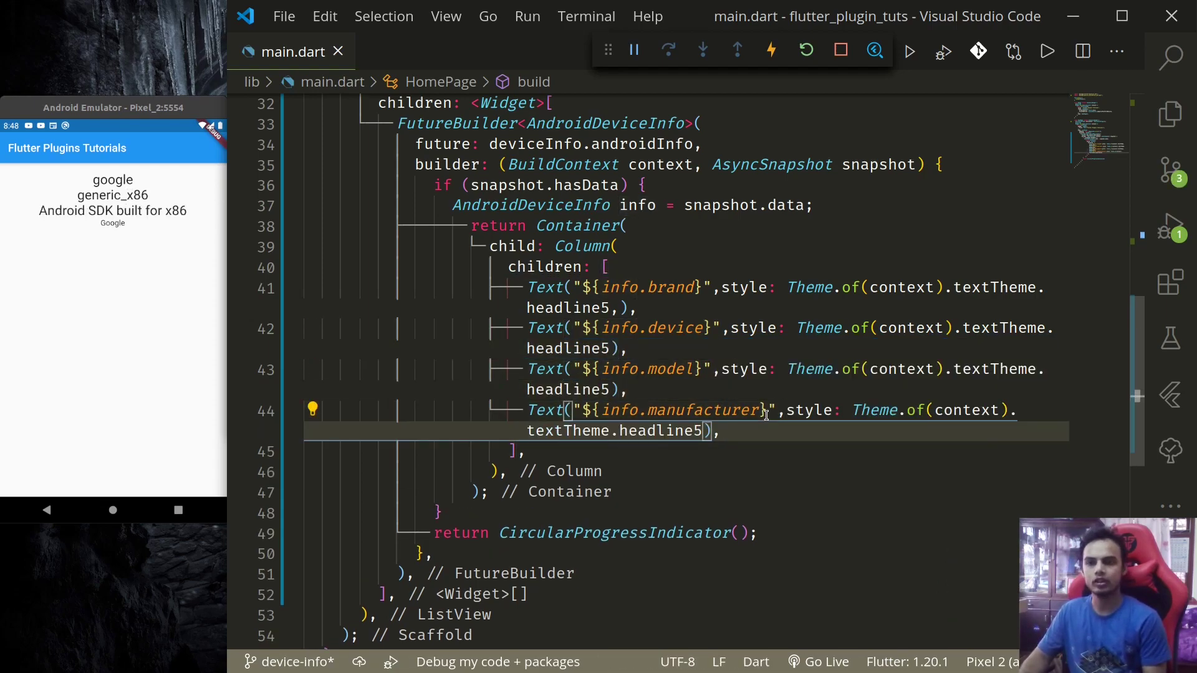
left_click(672, 287)
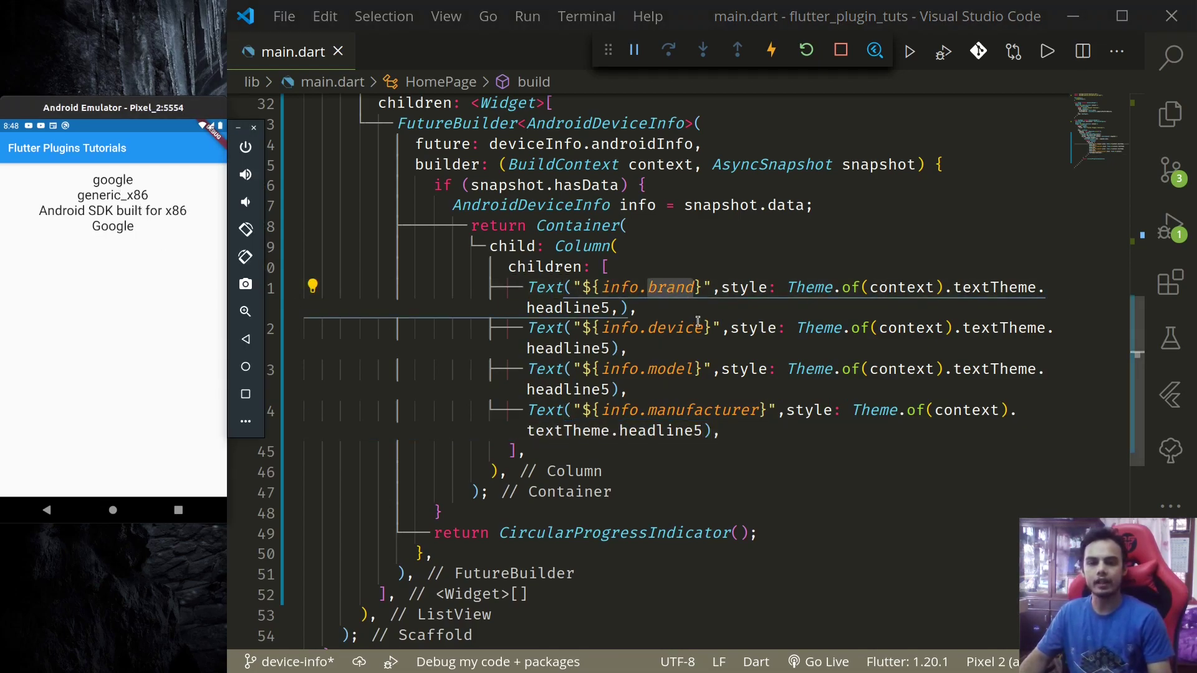
Duplicate the manufacturer Text line, change its field to info.id, and save to hot reload.
left_click(667, 369)
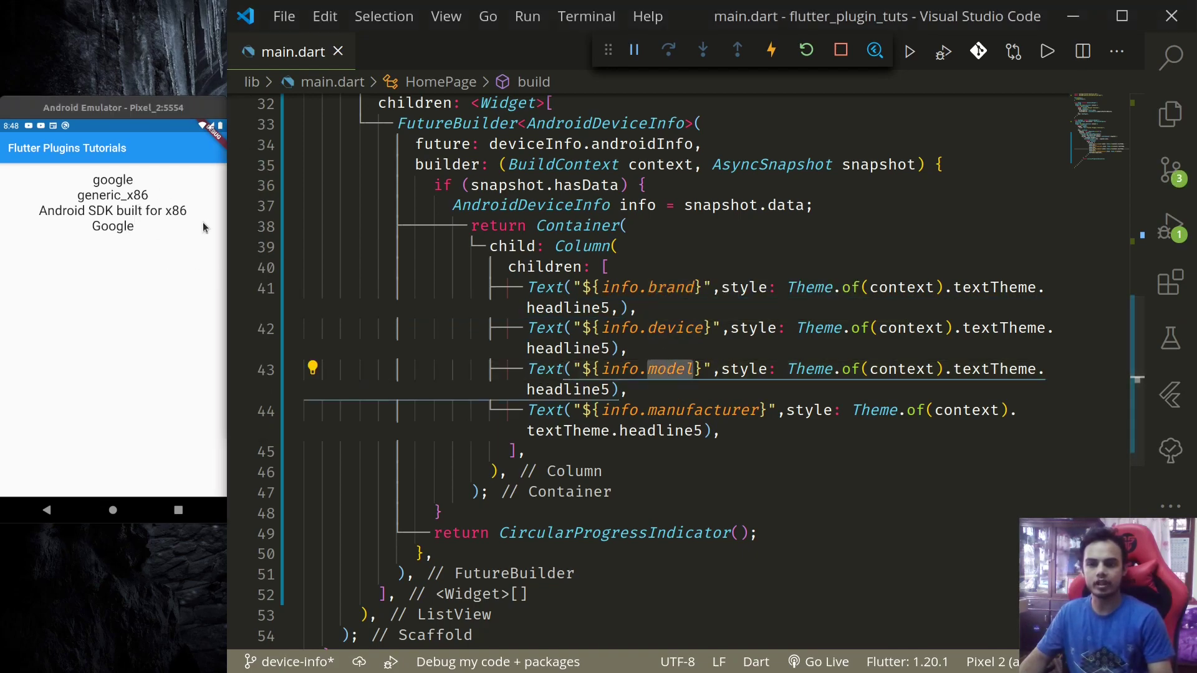
triple_click(690, 410)
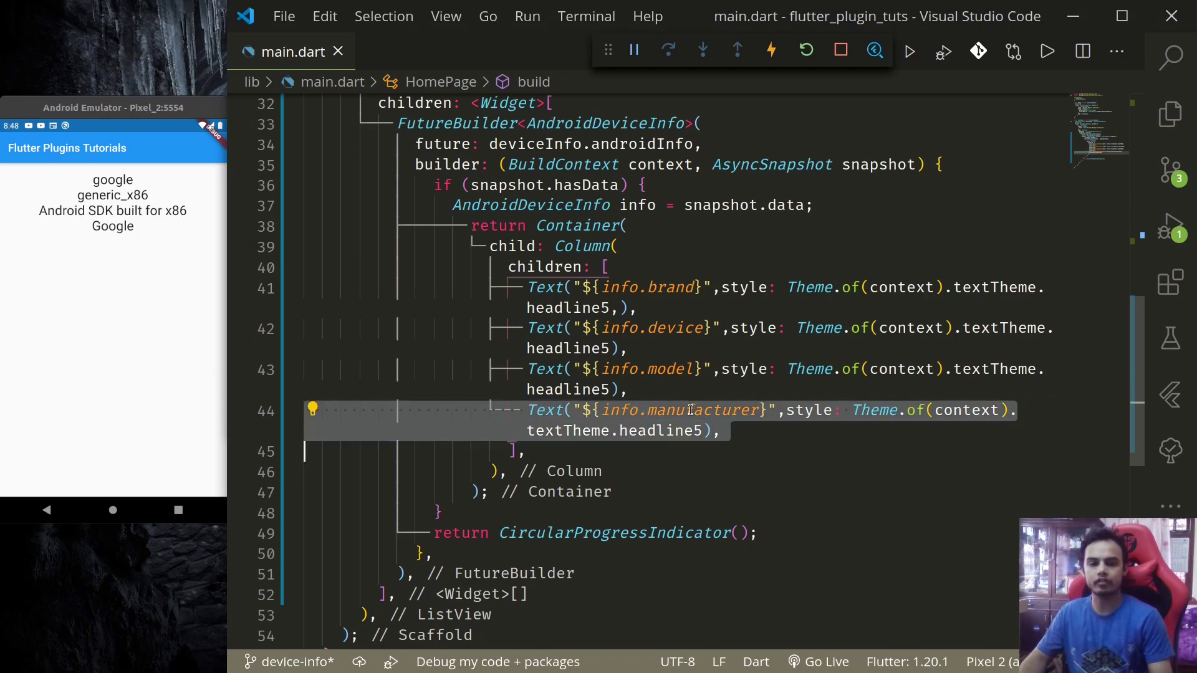
left_click(722, 444)
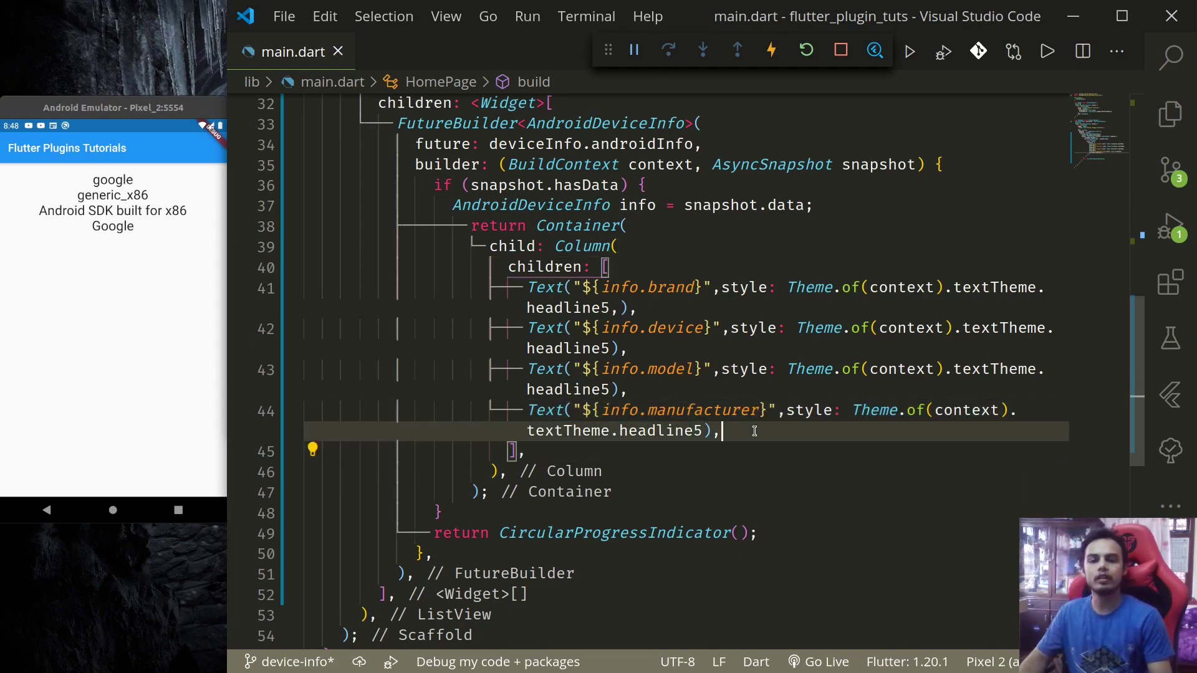
left_click(685, 410, "shift")
key("shift+alt+Down")
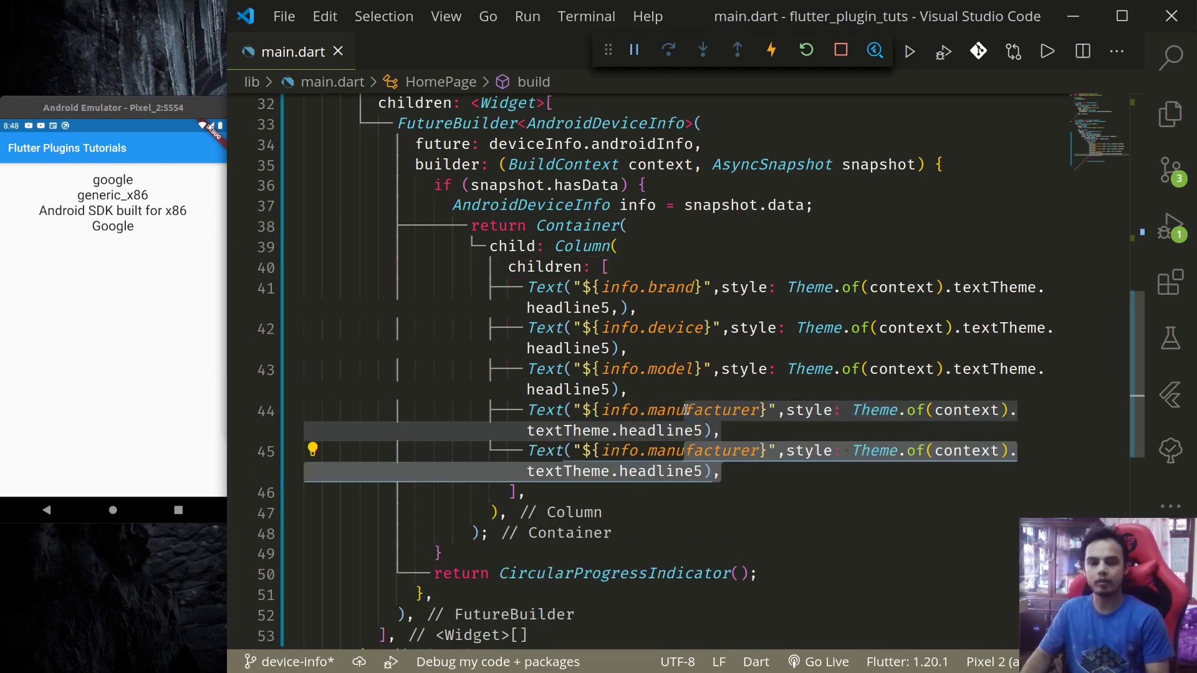
key("Right")
key("Up")
key("ctrl+d")
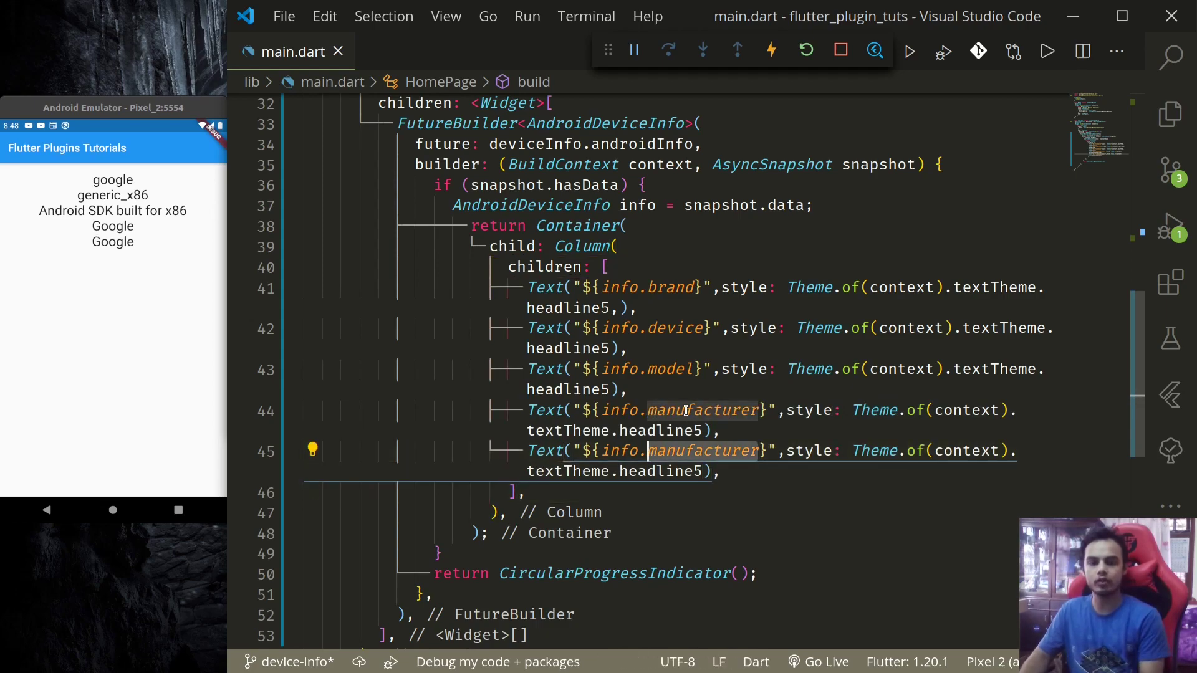
type("id")
key("ctrl+s")
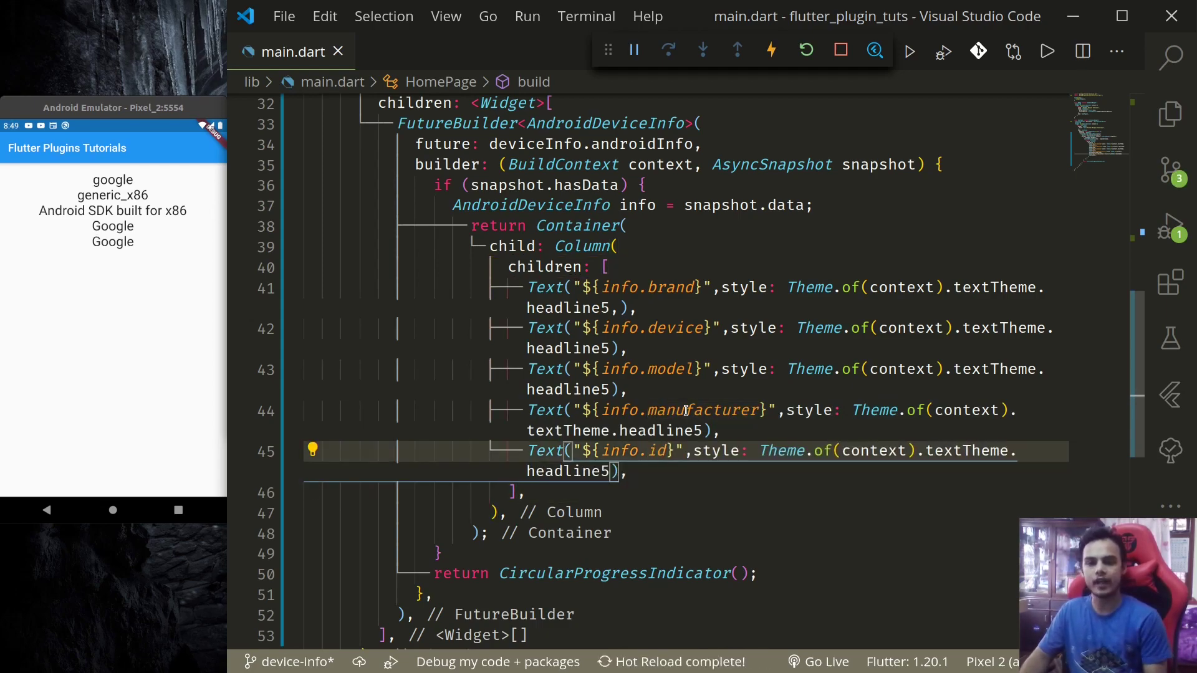
key("End")
key("shift+Up")
key("shift+Up")
key("shift+Up")
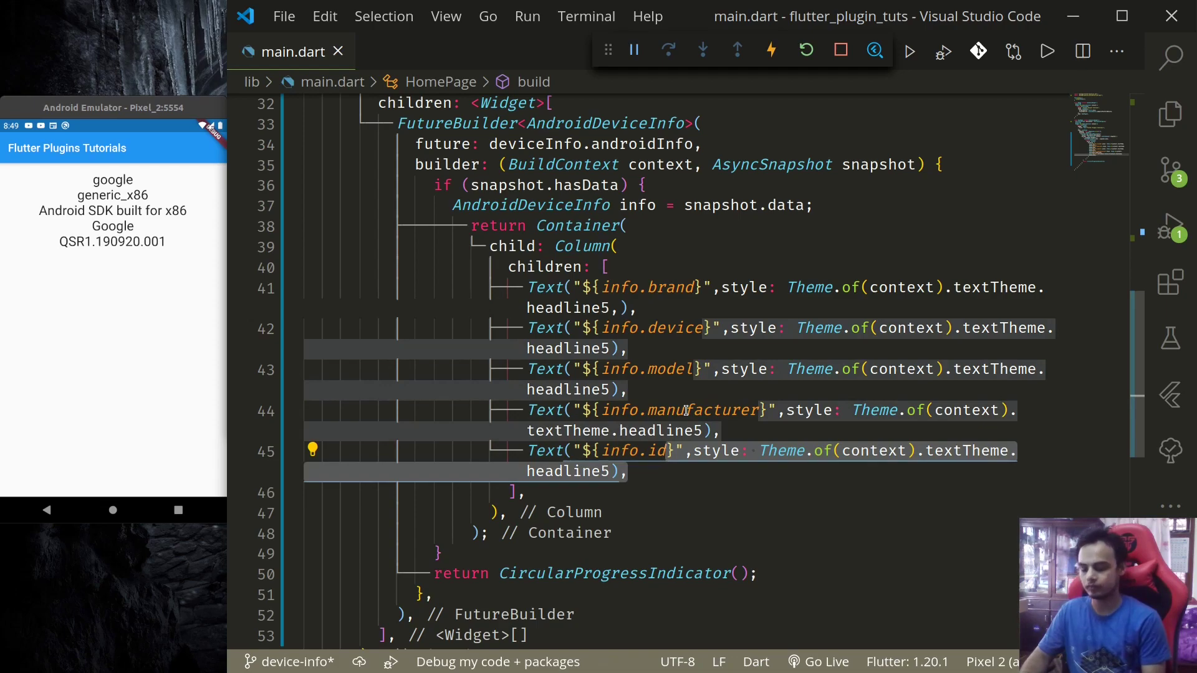
Add a duplicated headline Text line showing info.isPhysicalDevice via IntelliSense.
key("shift+alt+Down")
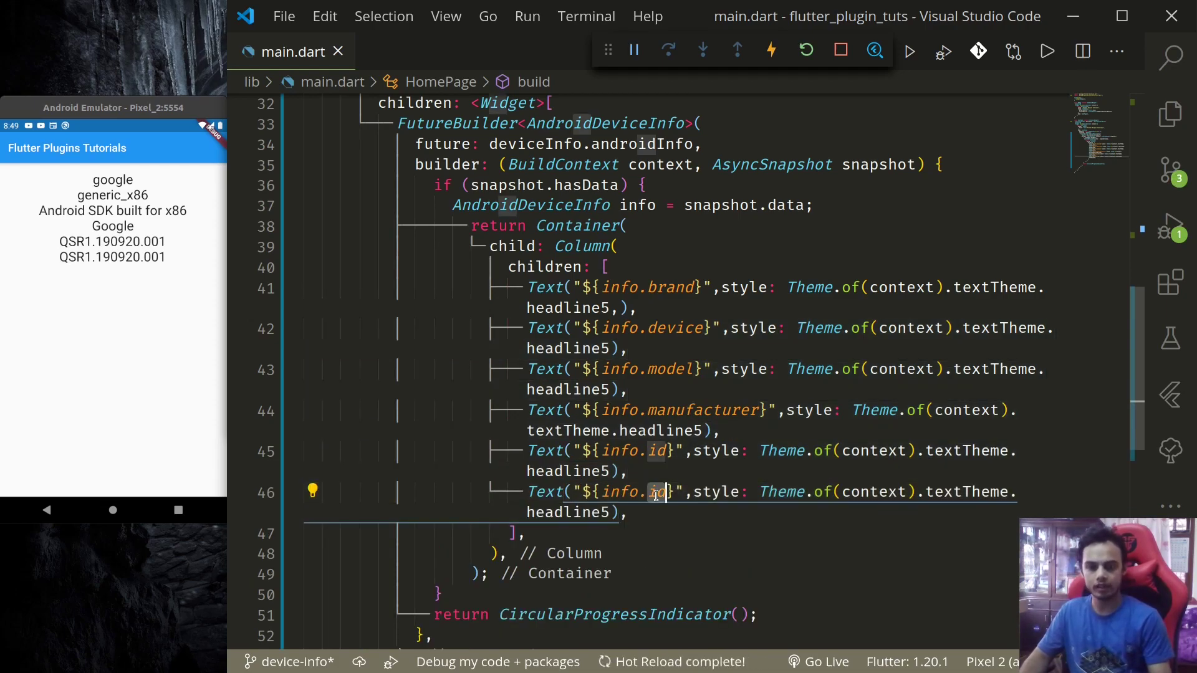
key("BackSpace")
key("BackSpace")
key("ctrl+space")
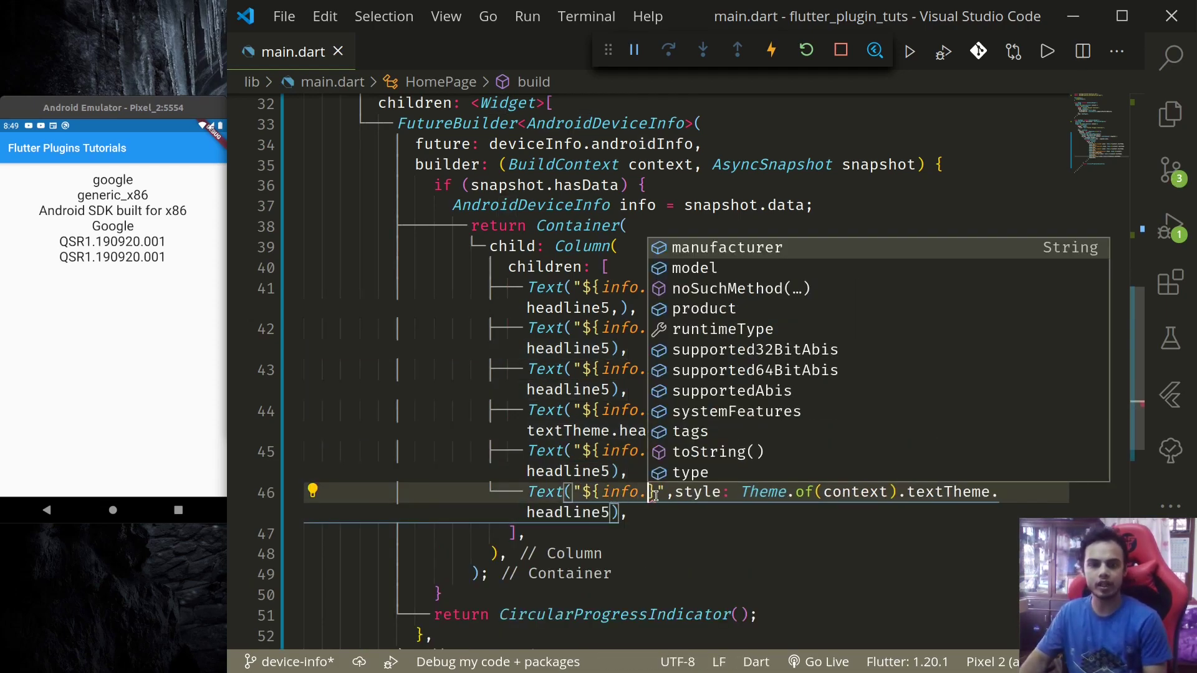
key("Up")
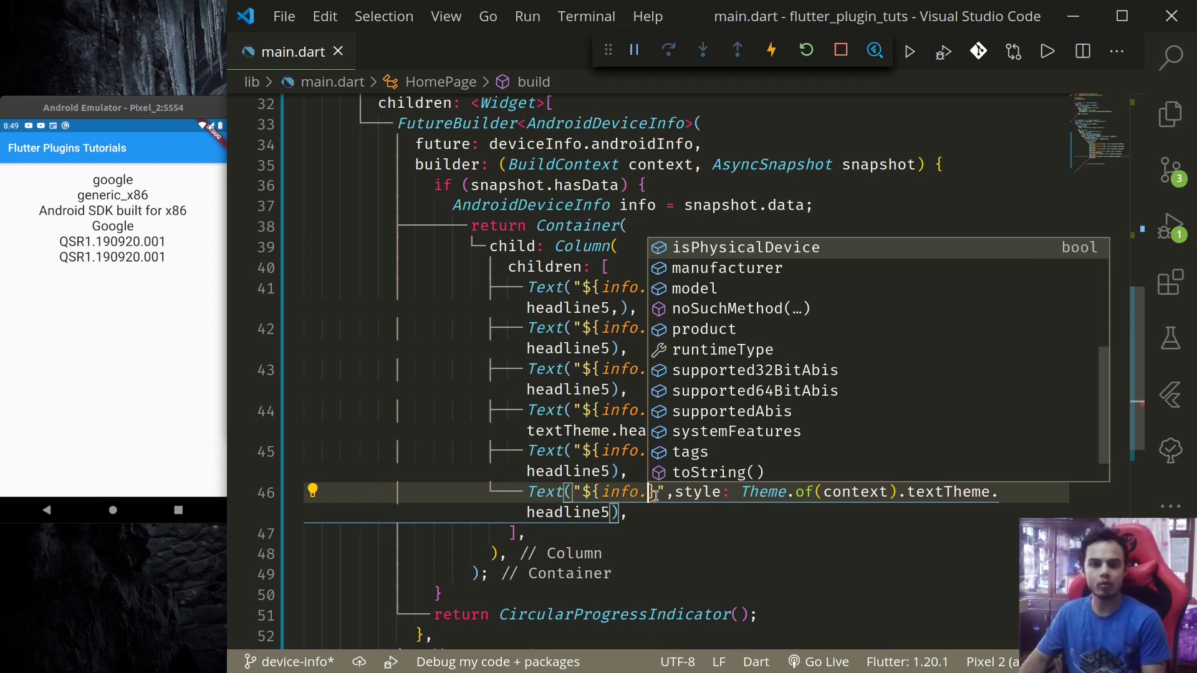
key("Up")
key("Down")
key("Up")
key("Up")
key("Down")
key("Down")
key("Return")
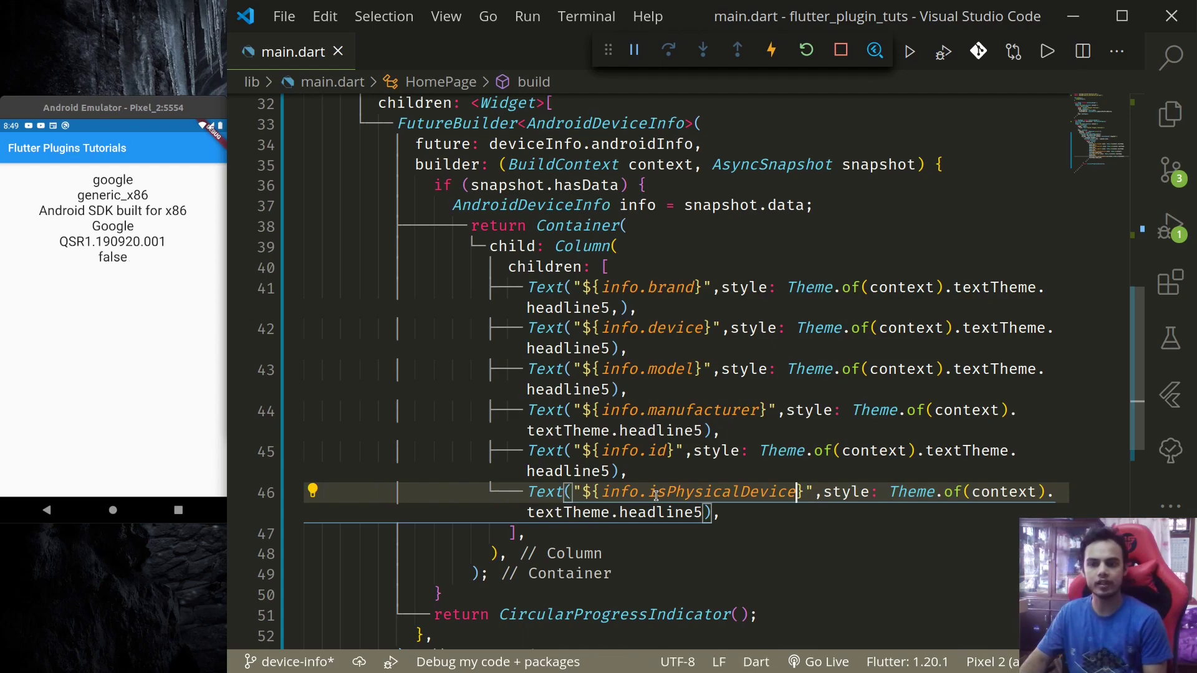
Add another duplicated headline Text line showing info.host.
key("shift+alt+Down")
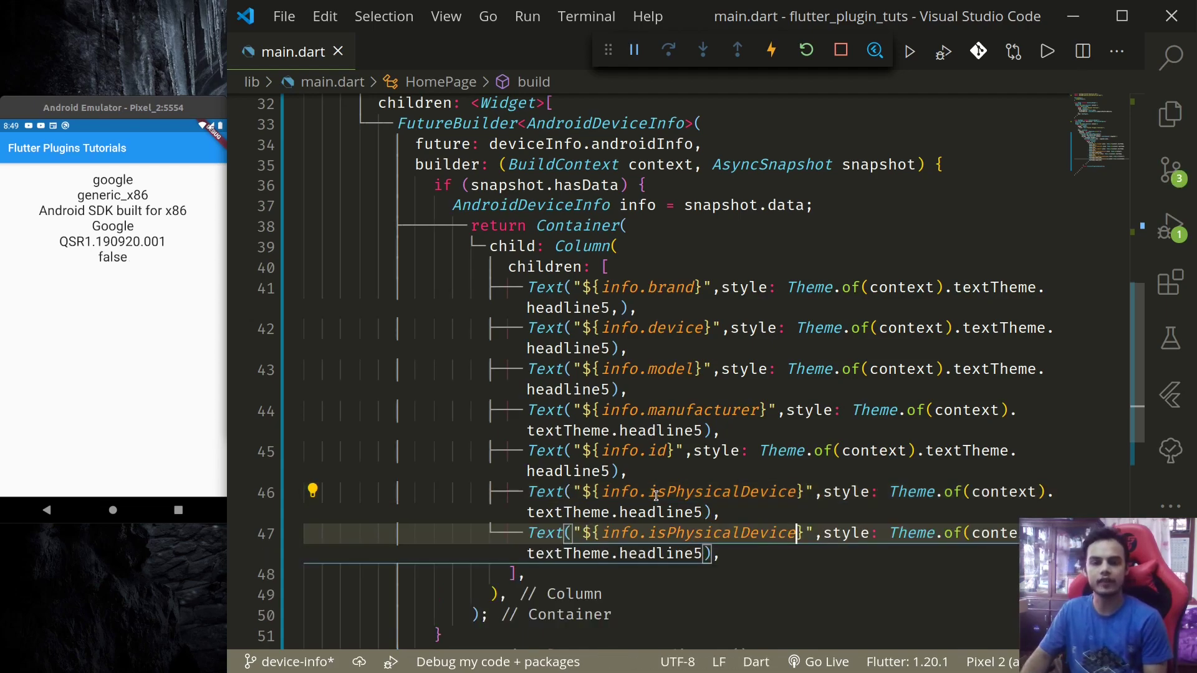
key("ctrl+z")
key("shift+alt+Down")
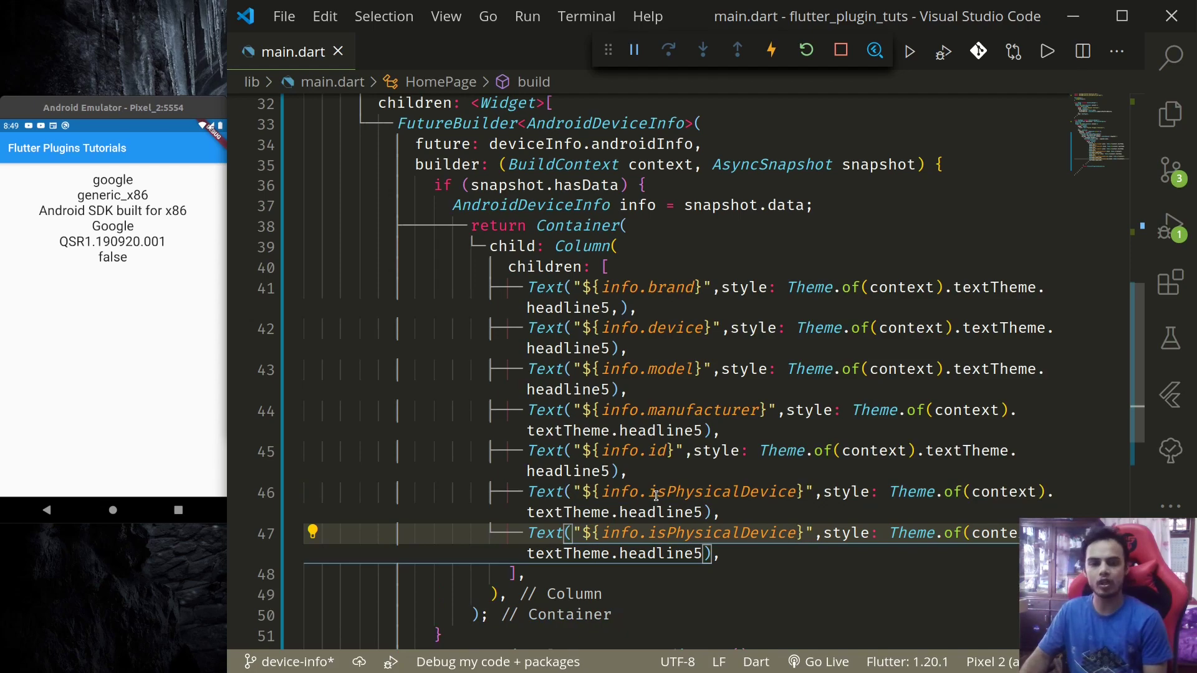
key("ctrl+shift+Left")
key("BackSpace")
key("ctrl+space")
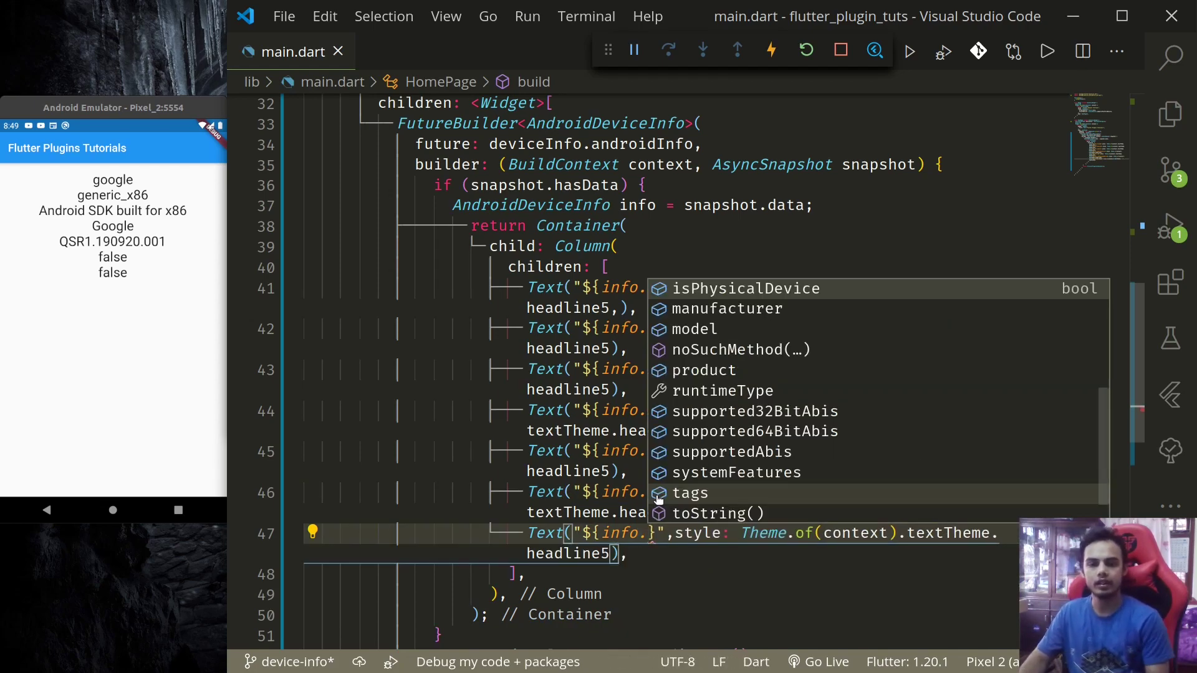
key("Up")
key("Up")
key("Up")
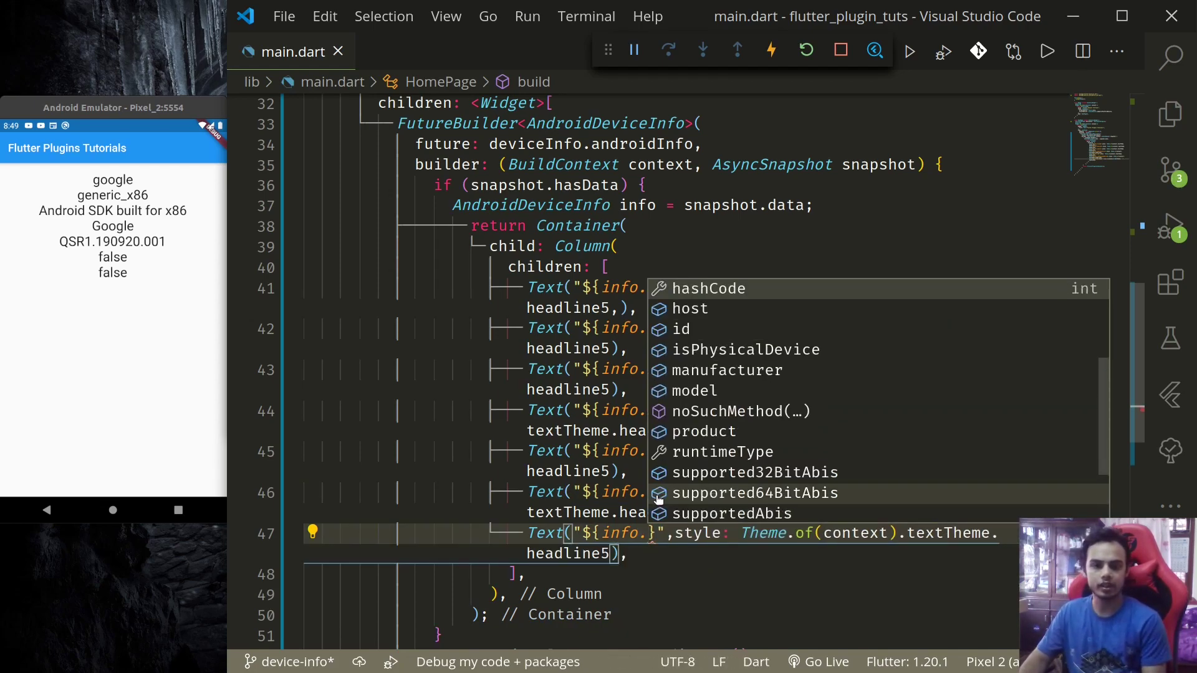
key("Down")
key("Return")
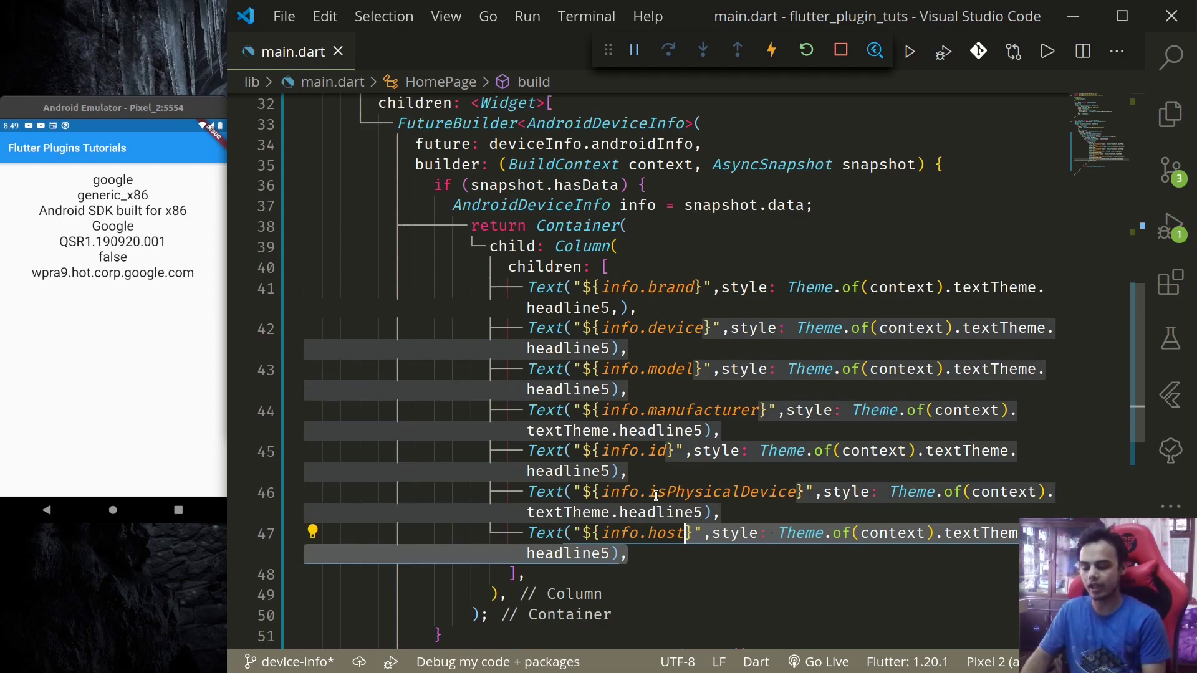
Duplicate the host line, clear its field, and browse the device field suggestions.
key("shift+alt+Down")
key("ctrl+shift+Left")
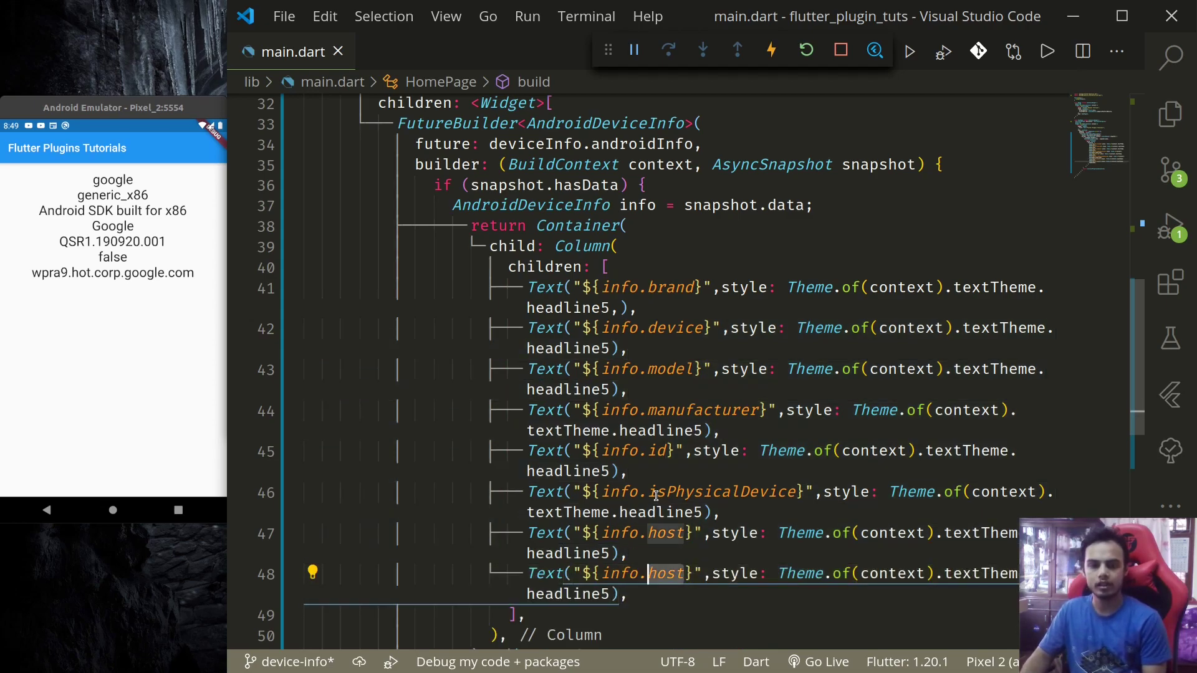
key("BackSpace")
key("BackSpace")
type(".")
key("Down")
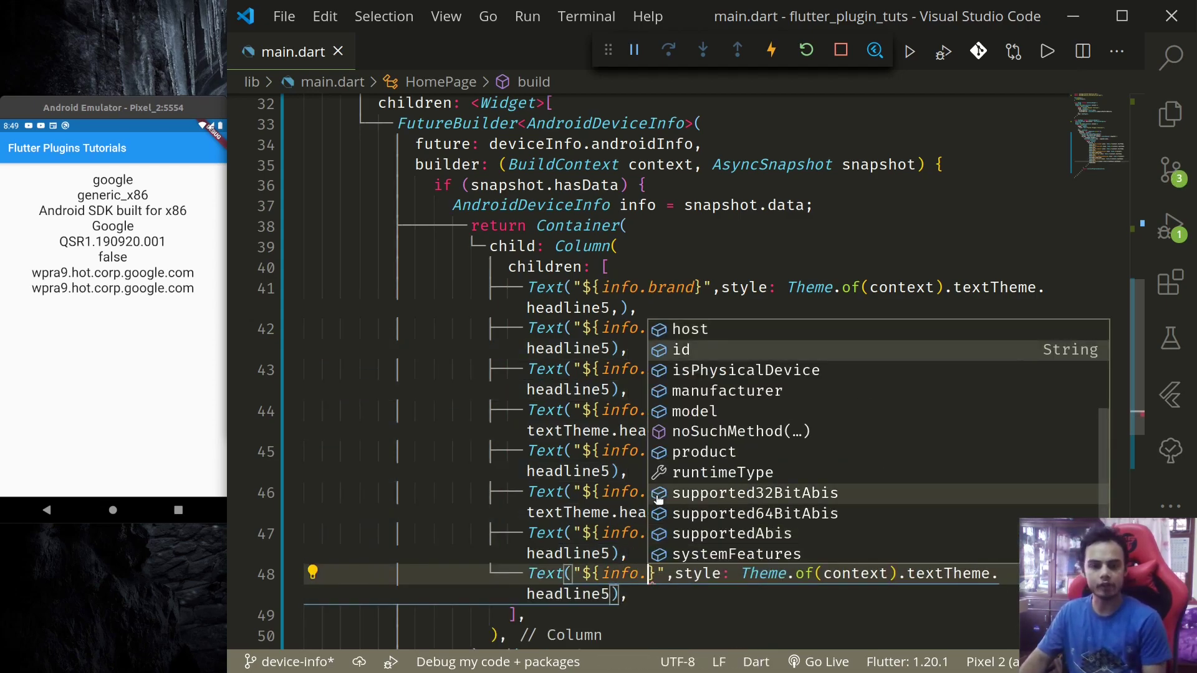
key("Down")
key("Down")
key("Down")
key("Down")
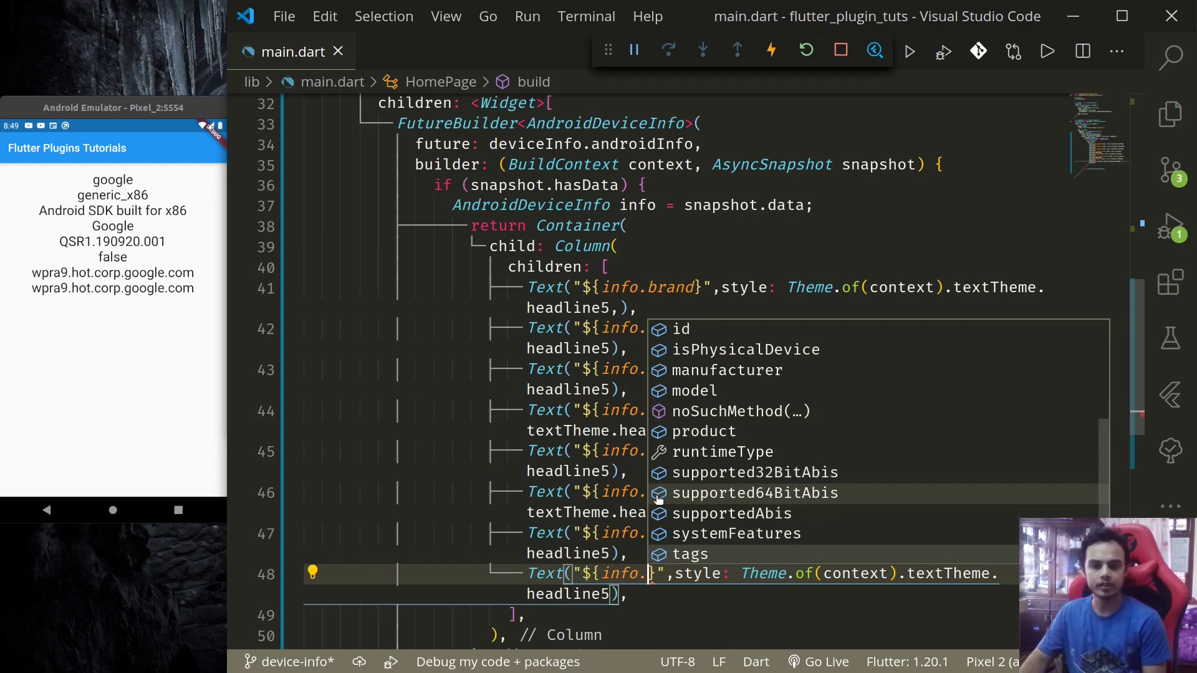
key("Down")
key("Down")
key("Down")
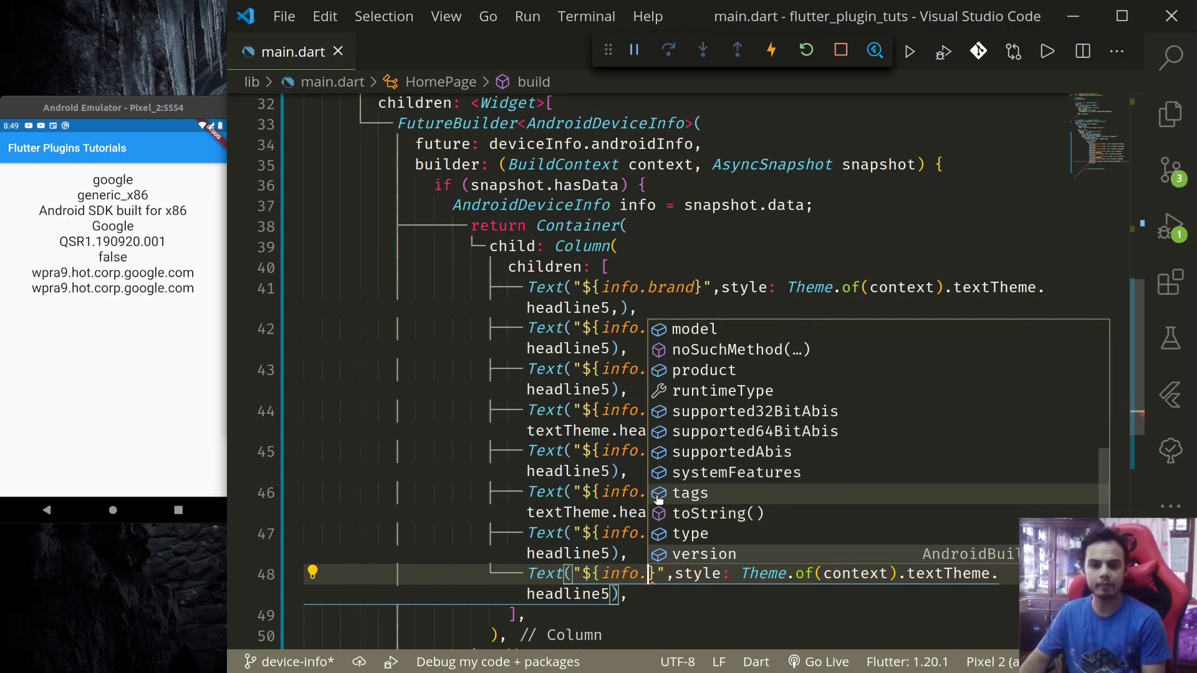
Insert info.version.baseOS in a Text line, then duplicate it to pick codename.
key("Return")
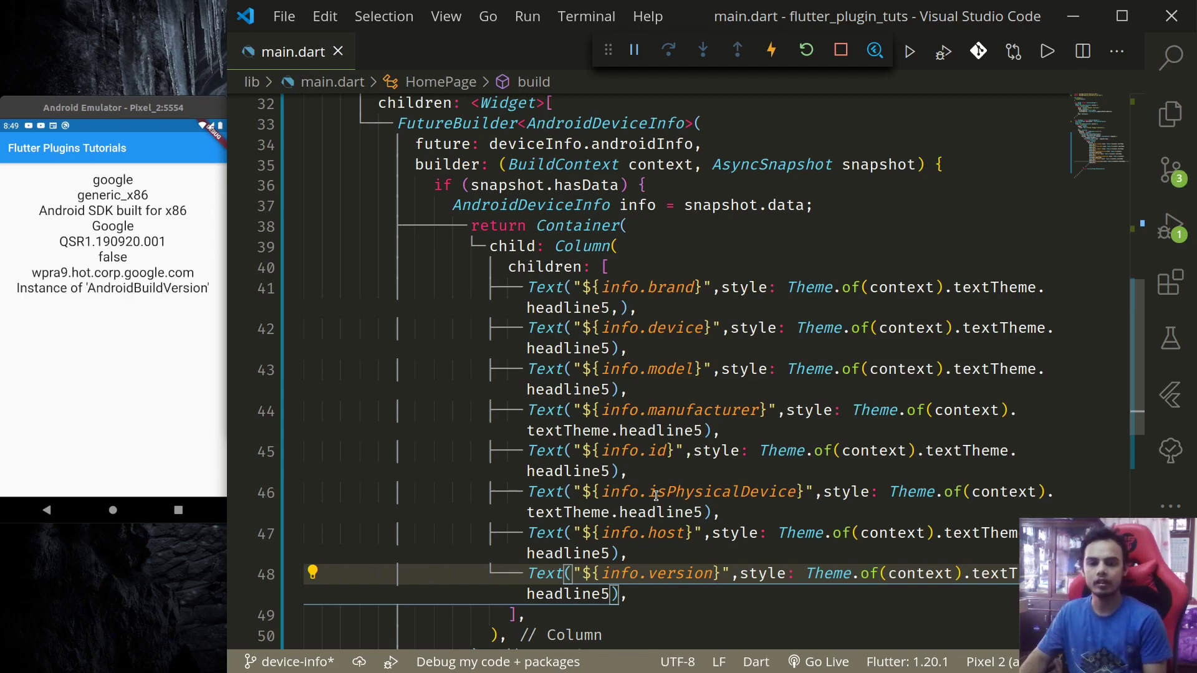
type(".")
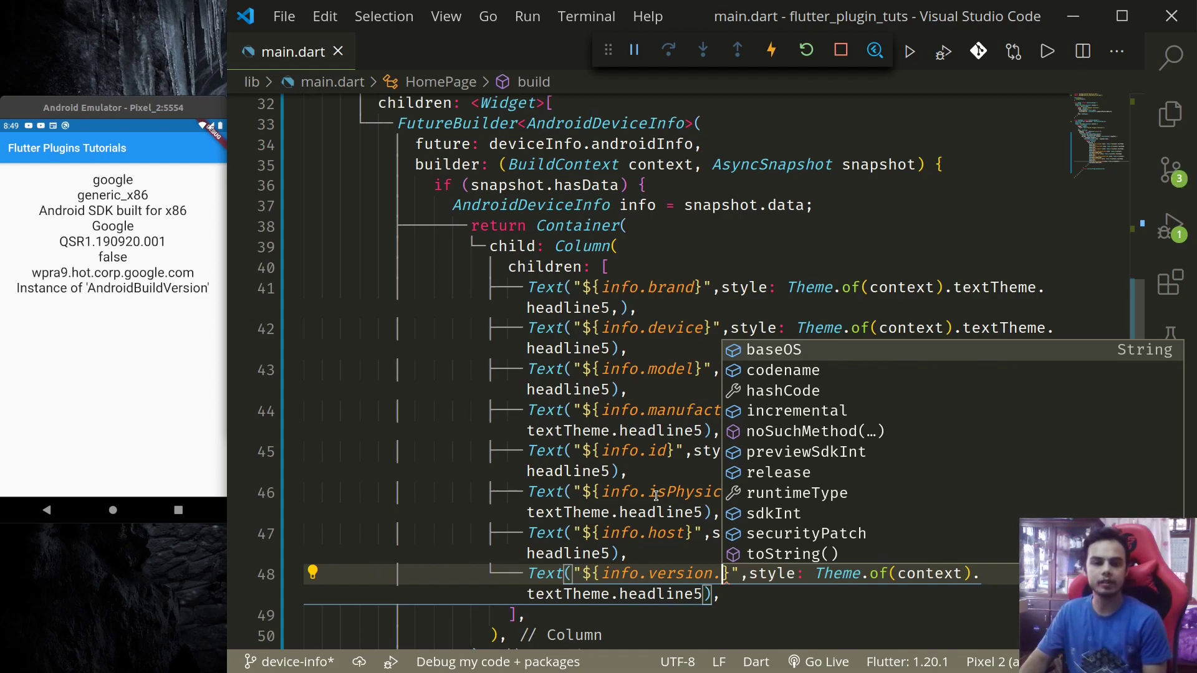
key("Return")
key("shift+alt+Down")
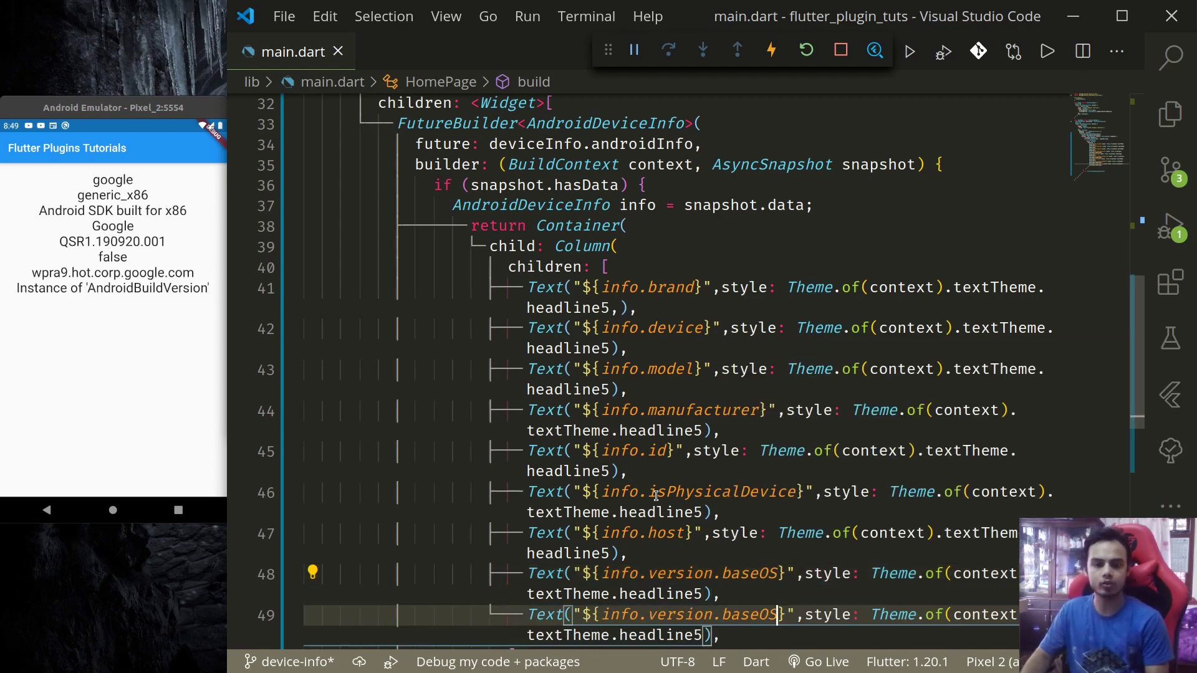
key("ctrl+Left")
key("ctrl+Delete")
key("BackSpace")
type(".")
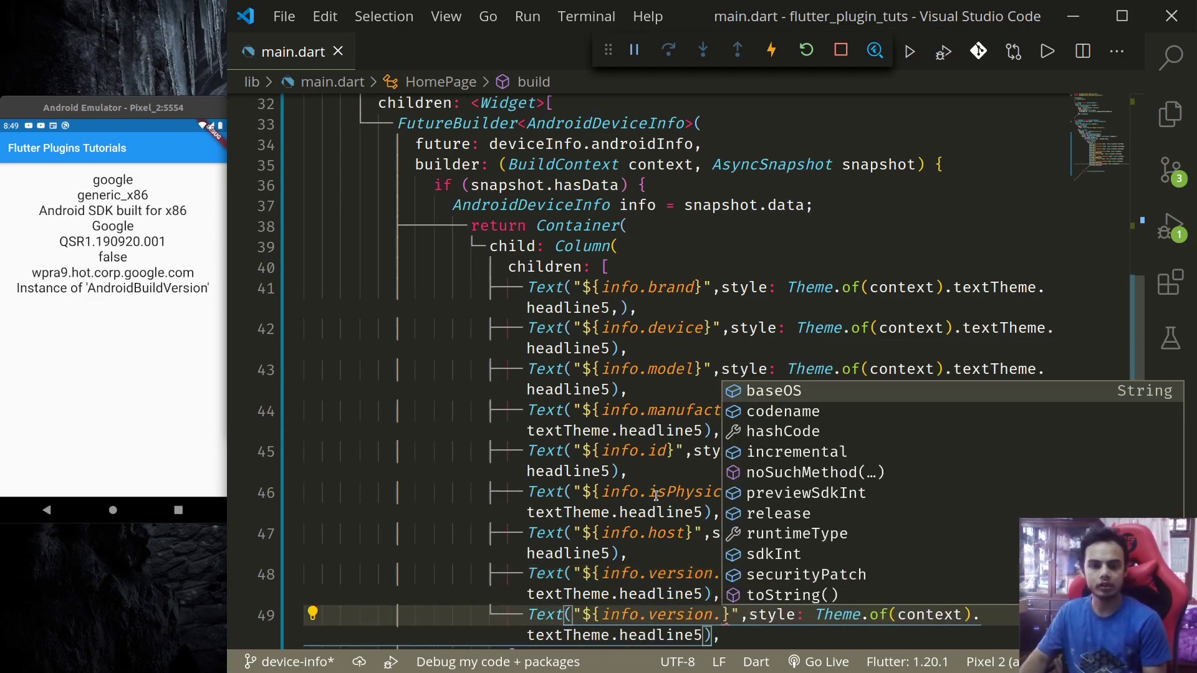
key("Down")
Accept the codename line, then add one more line showing info.version.sdkInt.
key("Return")
key("shift+alt+Down")
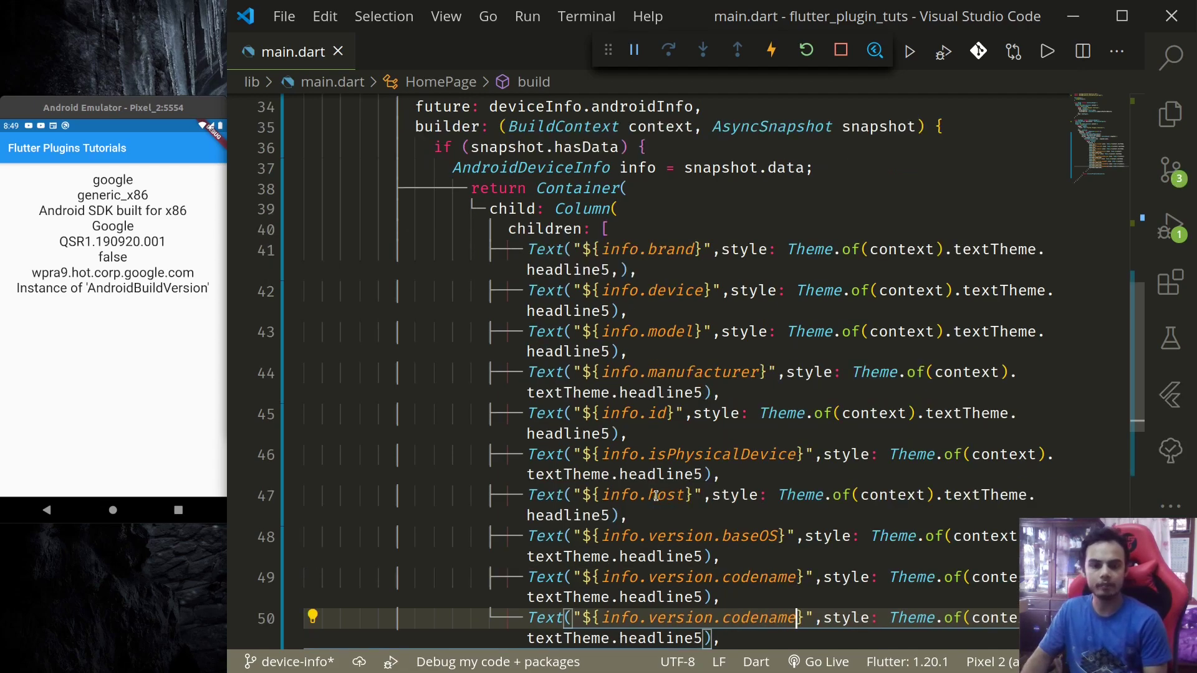
key("ctrl+BackSpace")
key("BackSpace")
type(".")
key("Down")
key("Down")
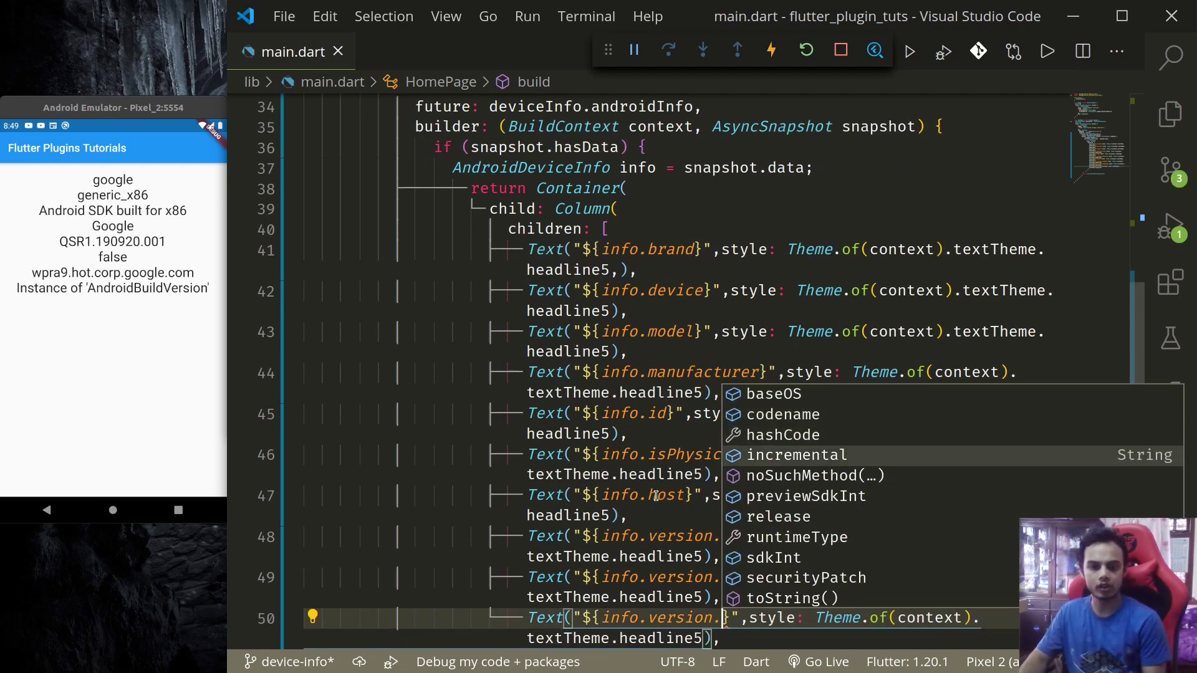
key("Down")
key("Down")
key("Down")
key("Down")
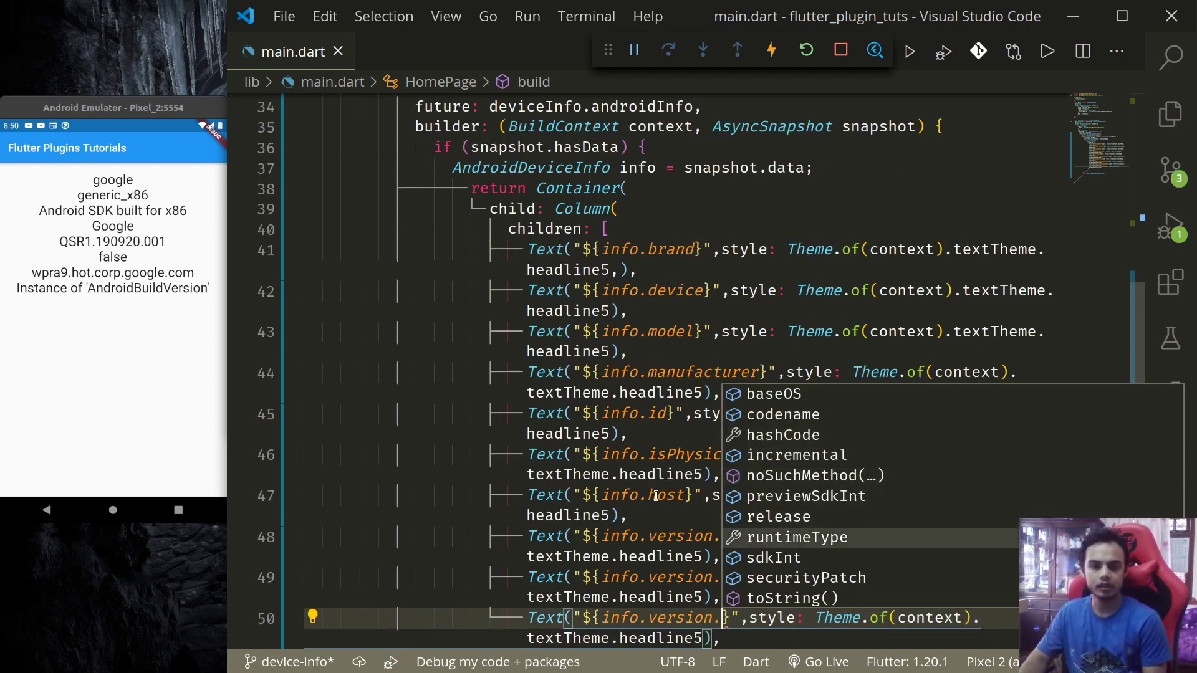
key("Down")
key("Return")
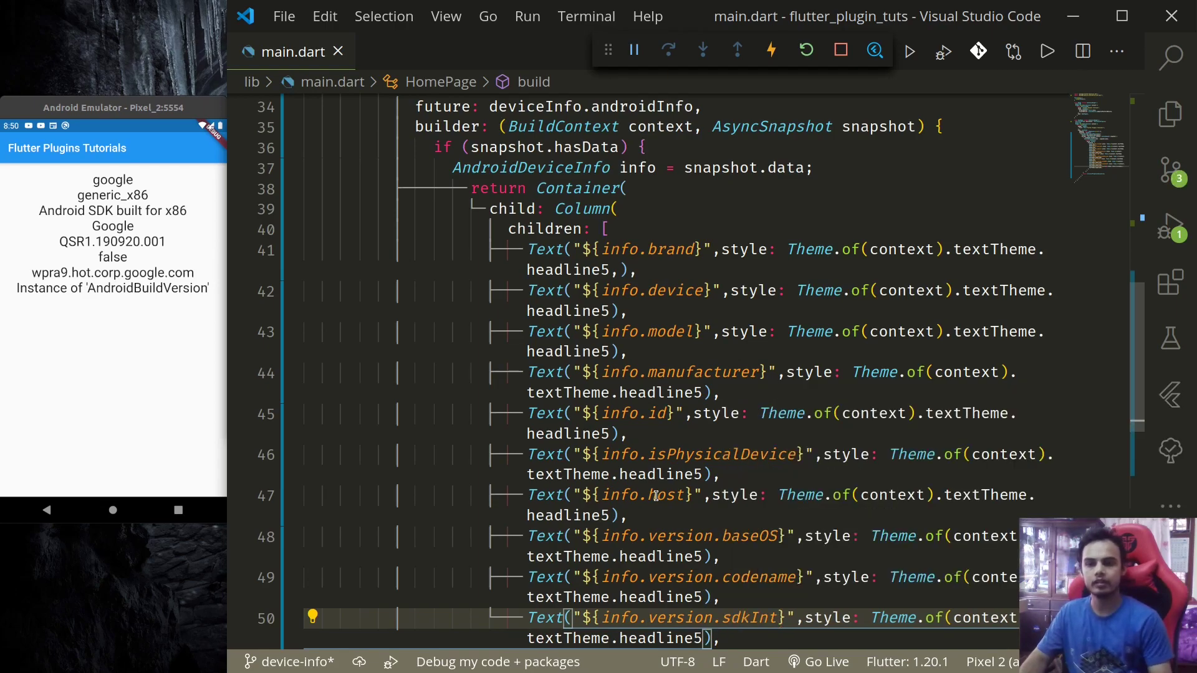
scroll(677, 410, "down", 3)
scroll(677, 410, "down", 1)
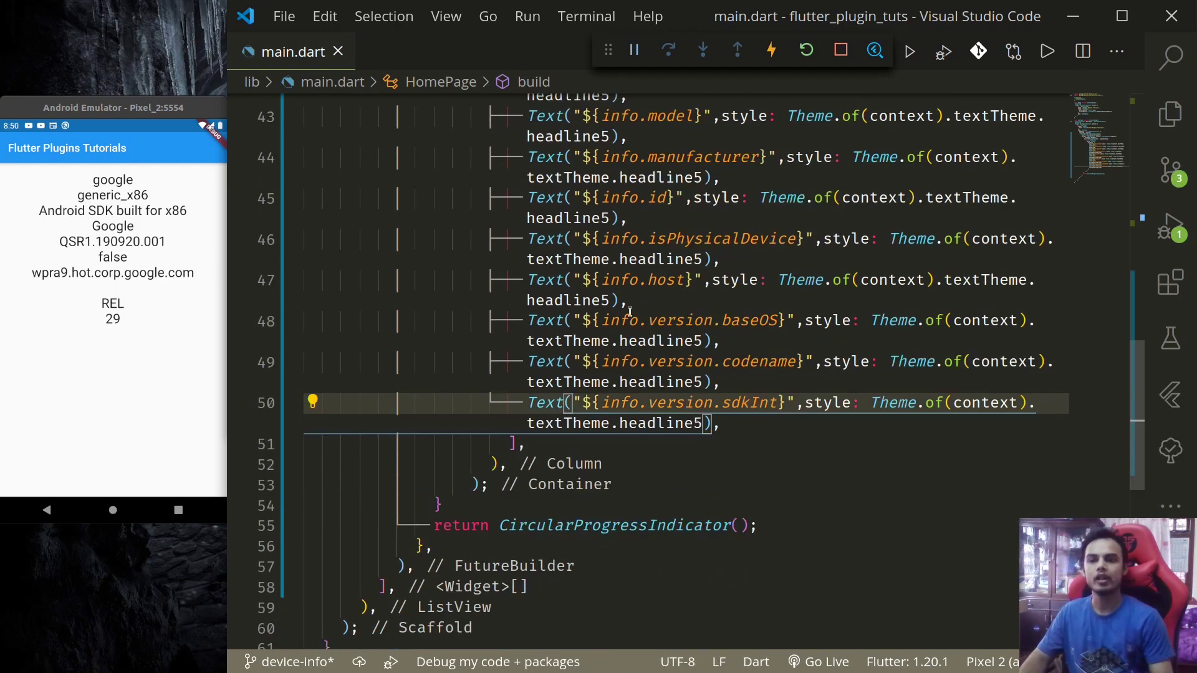
Delete the codename and baseOS Text lines, keep the sdkInt line, and save to hot reload.
left_click(113, 324)
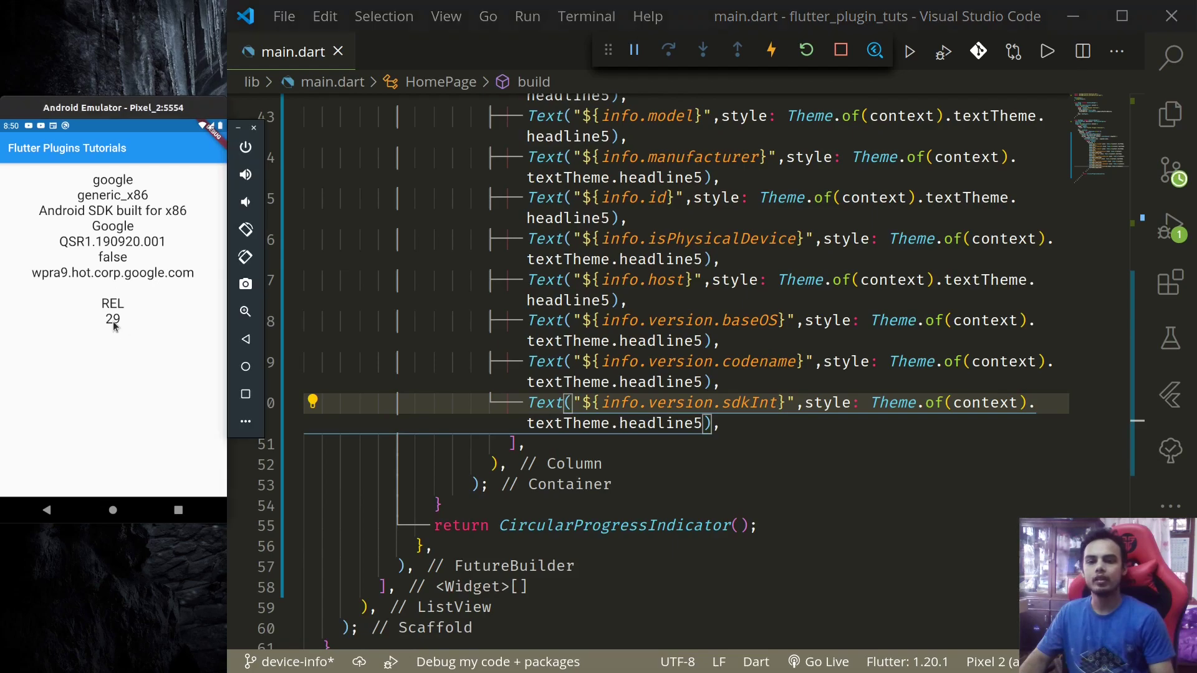
double_click(759, 403)
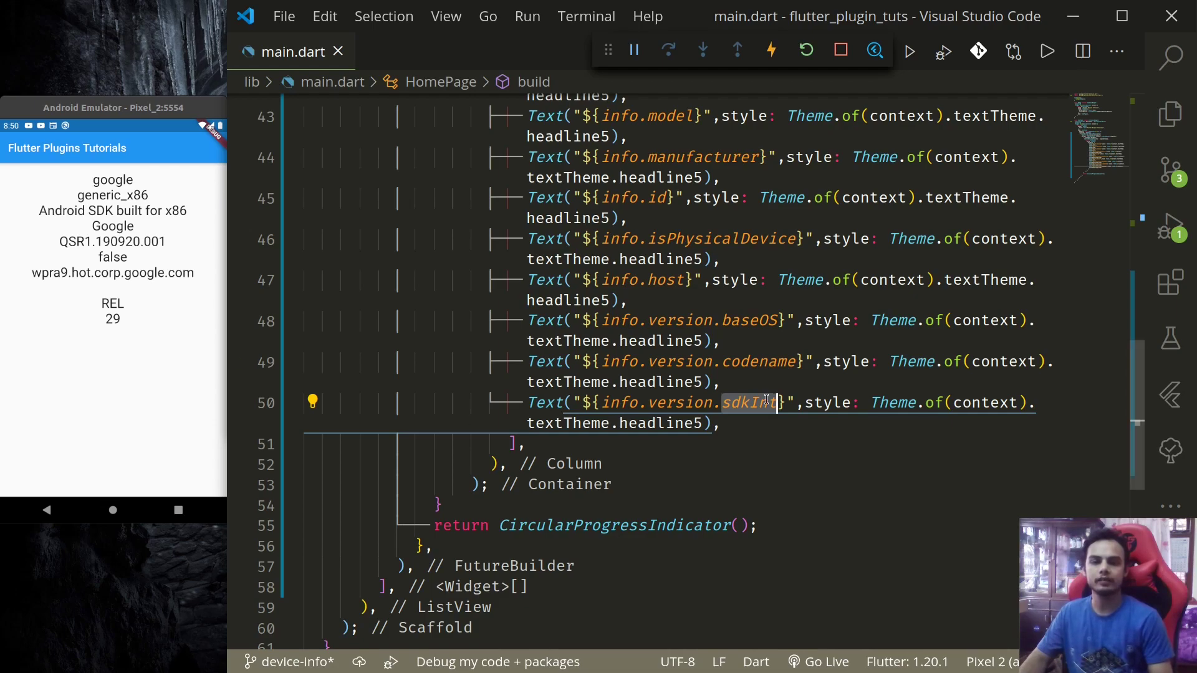
double_click(750, 321)
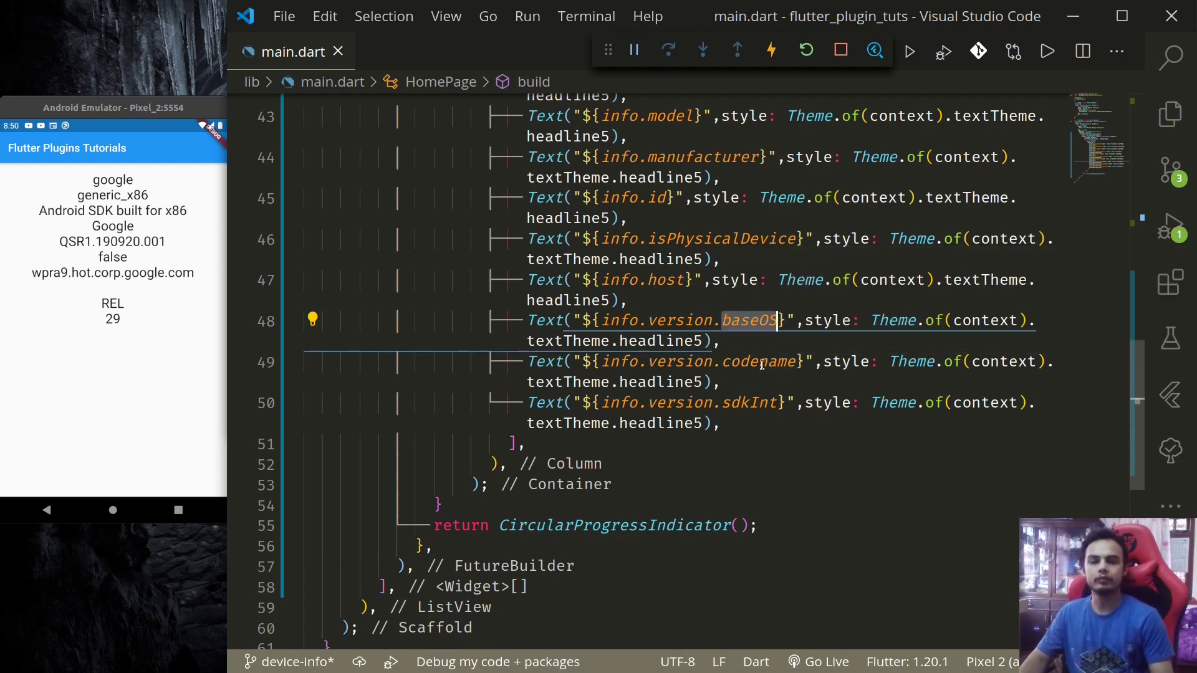
left_click_drag(747, 381, 527, 363)
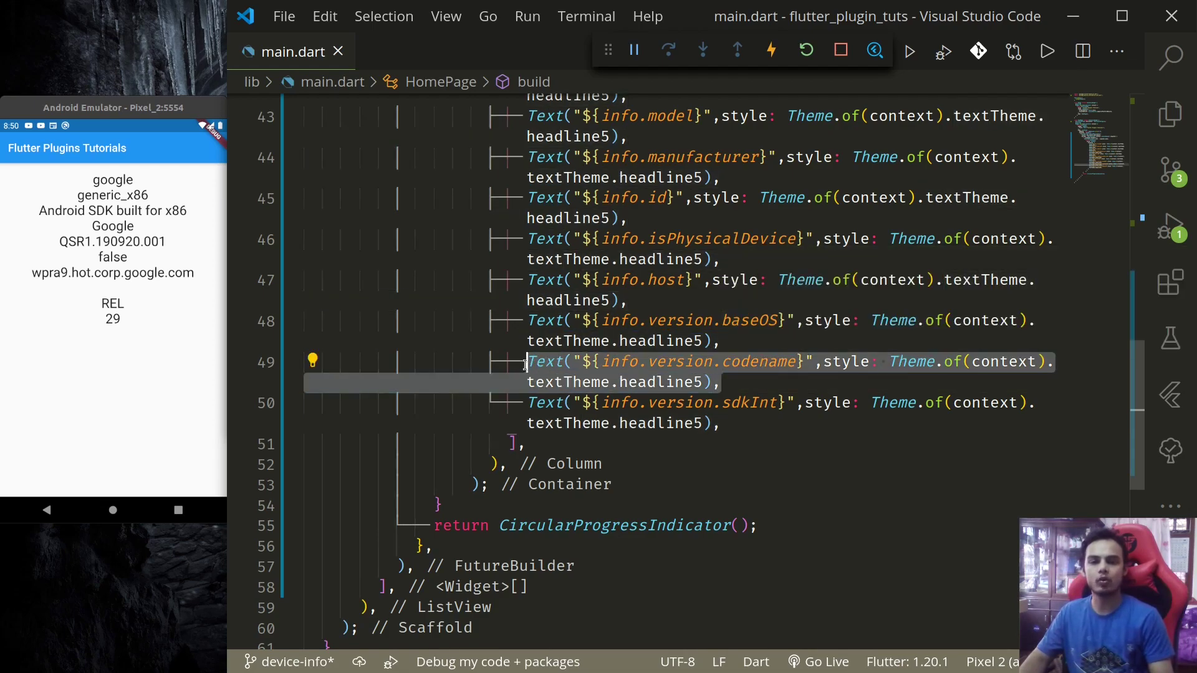
key("BackSpace")
key("shift+Up")
key("shift+Up")
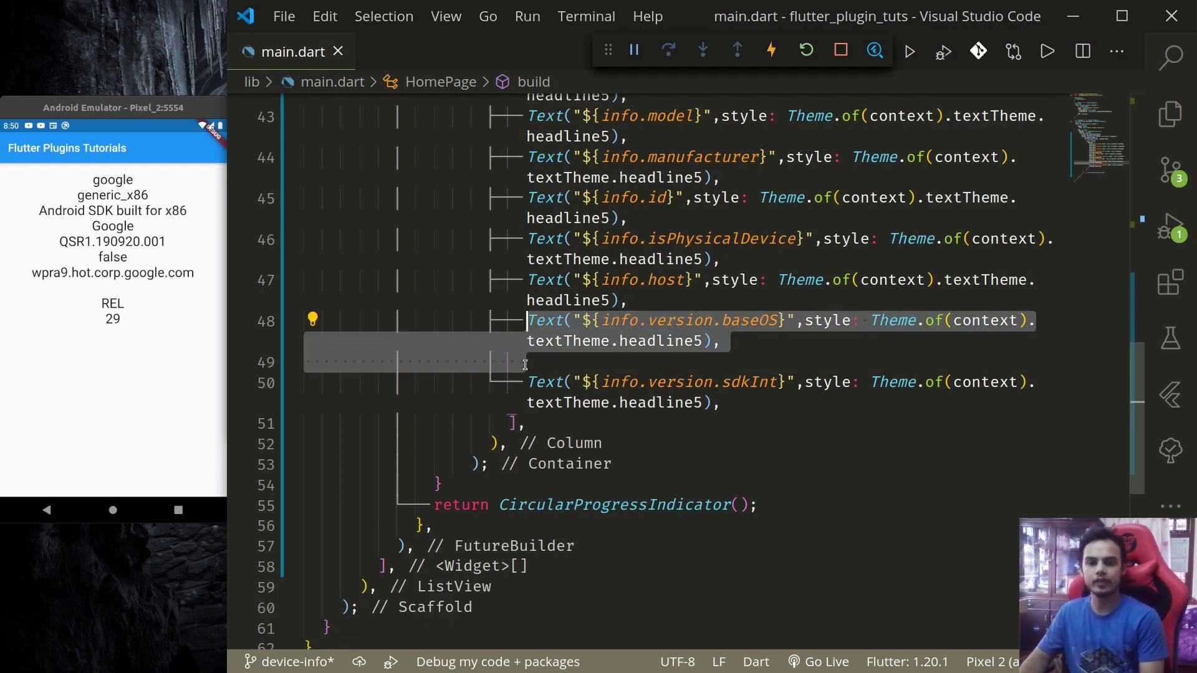
key("BackSpace")
key("ctrl+s")
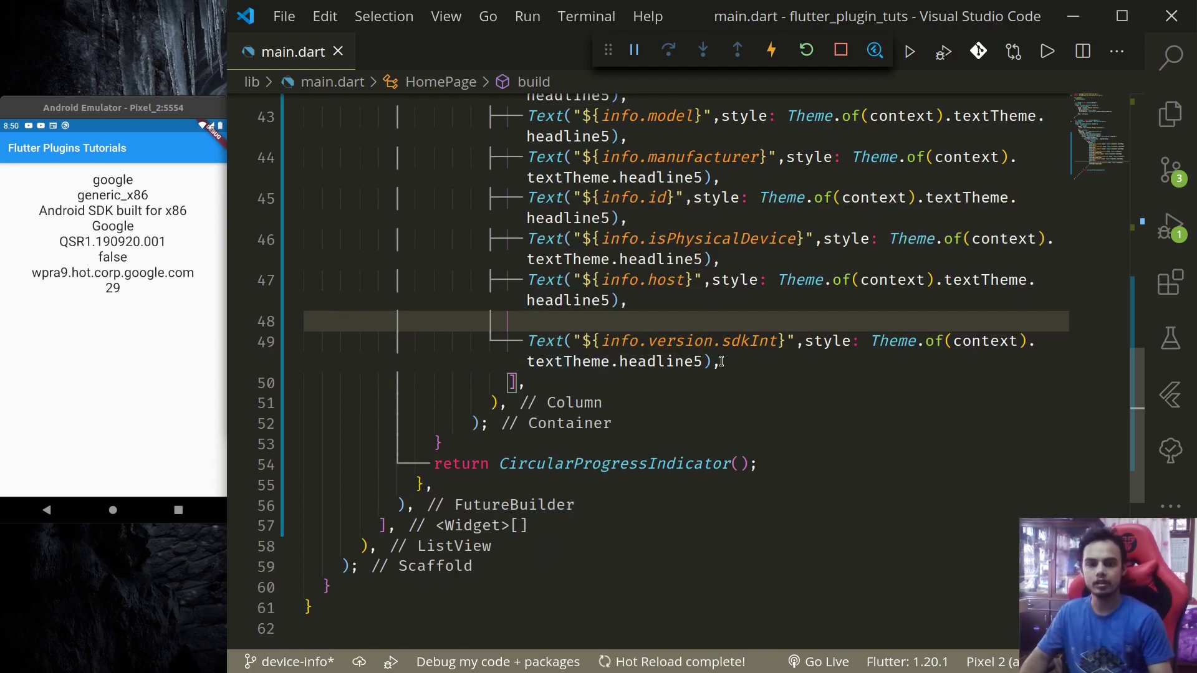
left_click(703, 346)
key("shift+alt+Down")
key("Right")
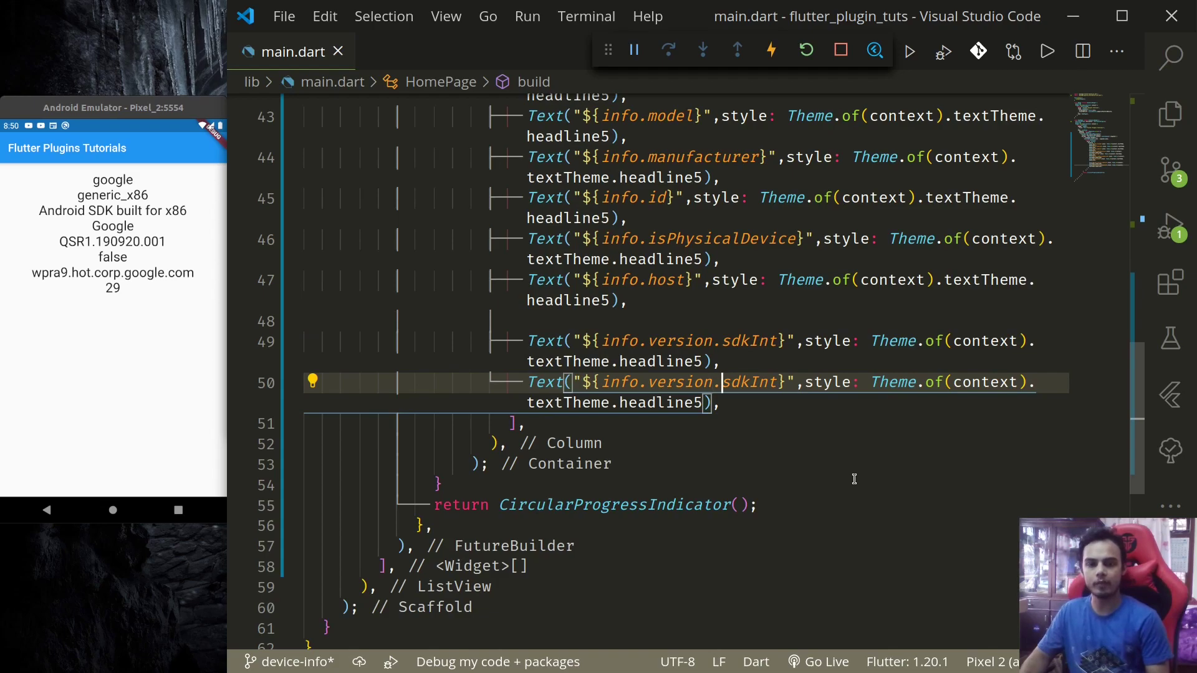
key("ctrl+Right")
key("ctrl+s")
key("ctrl+BackSpace")
key("ctrl+space")
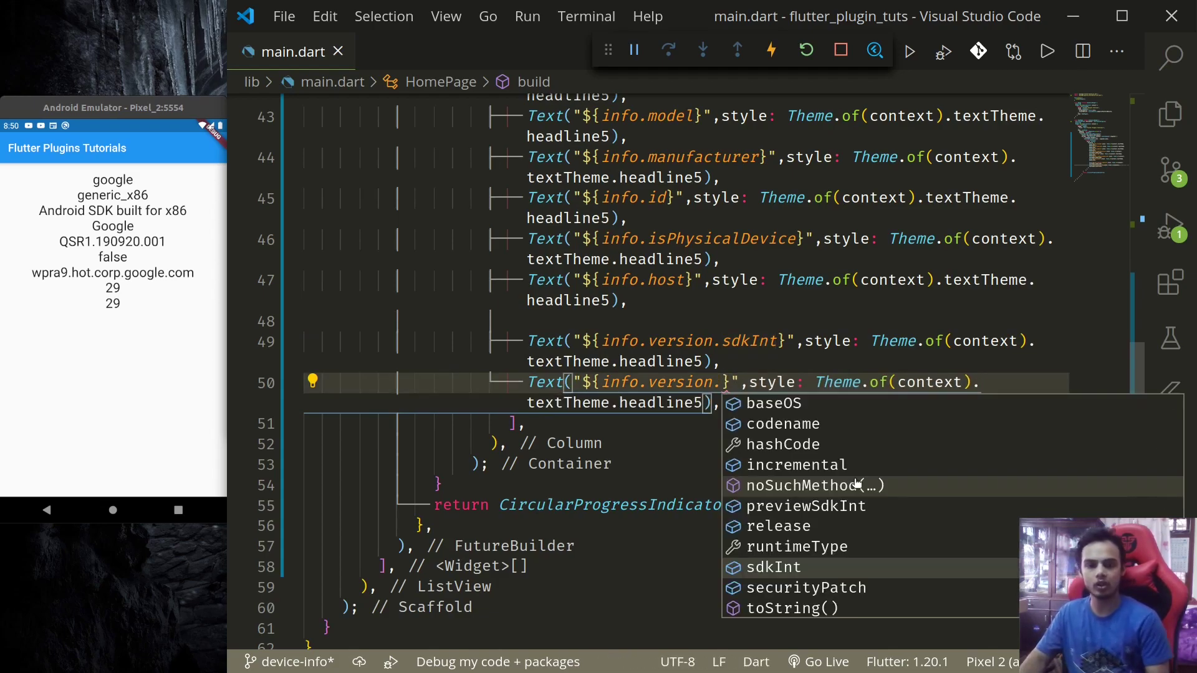
key("Down")
key("Down")
key("Up")
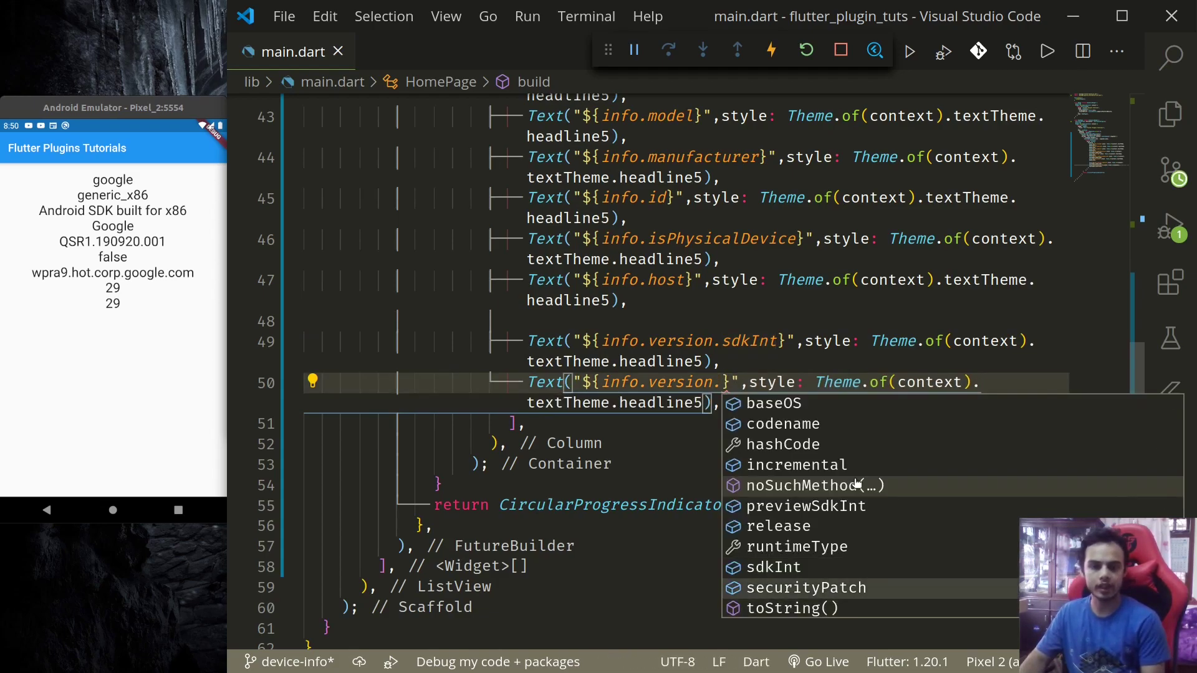
key("Down")
key("Down")
key("Down")
key("Down")
key("Down")
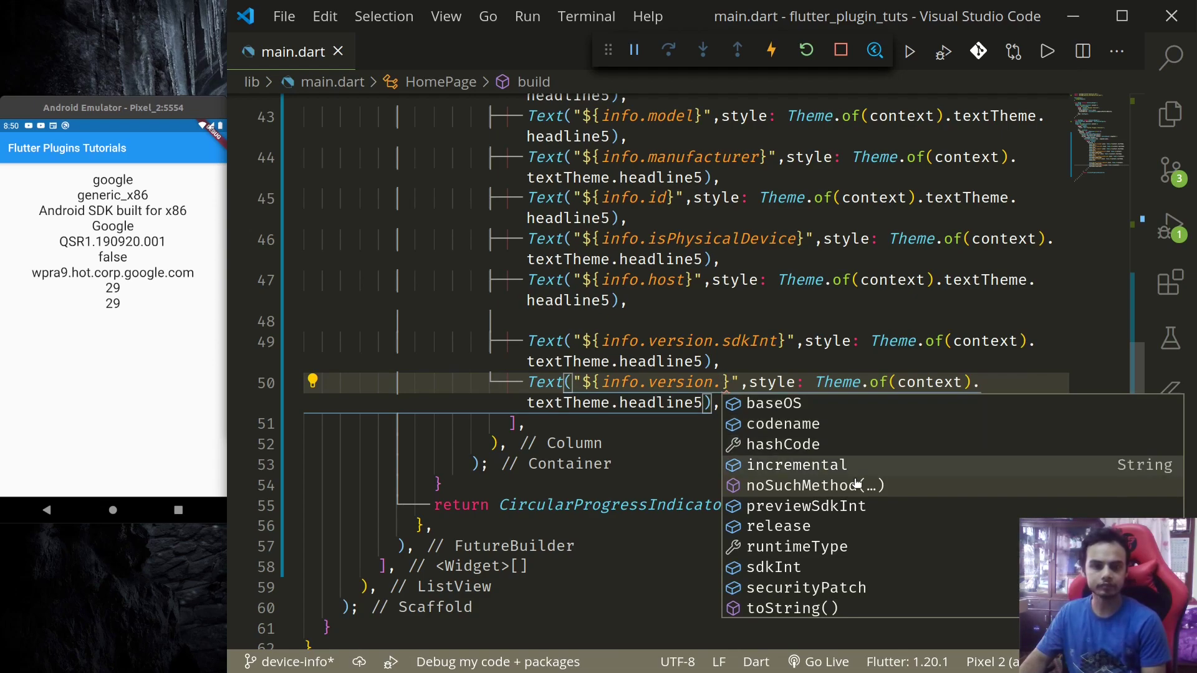
key("Down")
key("Down")
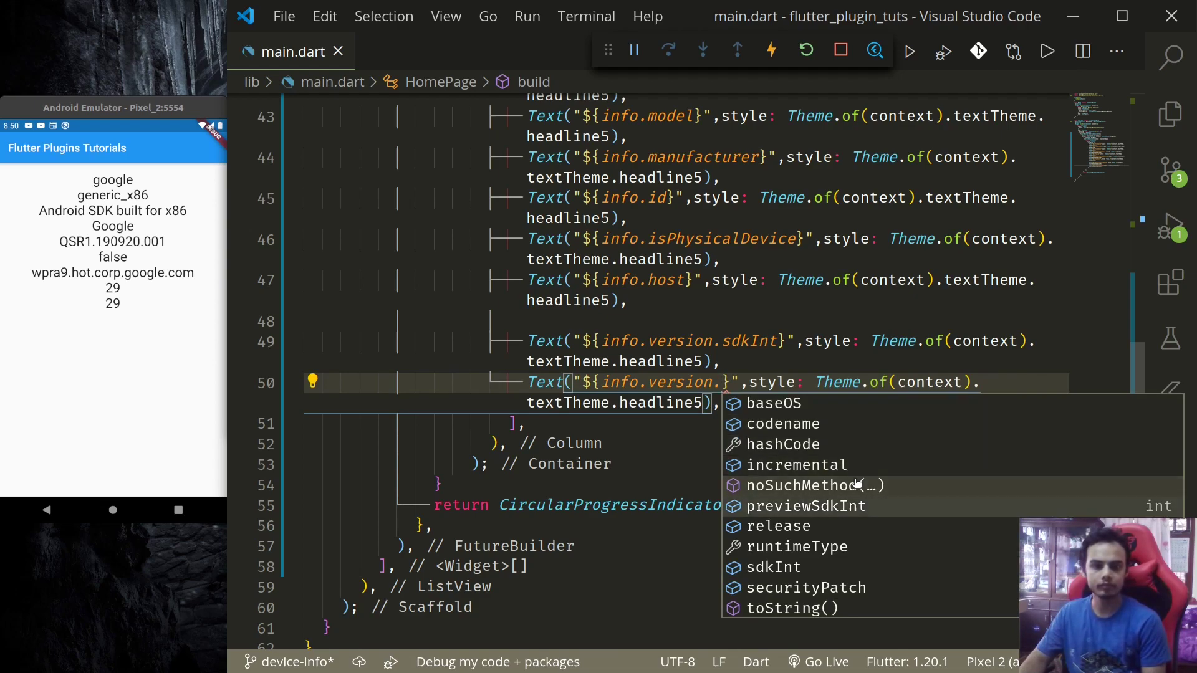
key("Up")
key("Up")
key("Up")
key("Up")
key("Up")
key("Up")
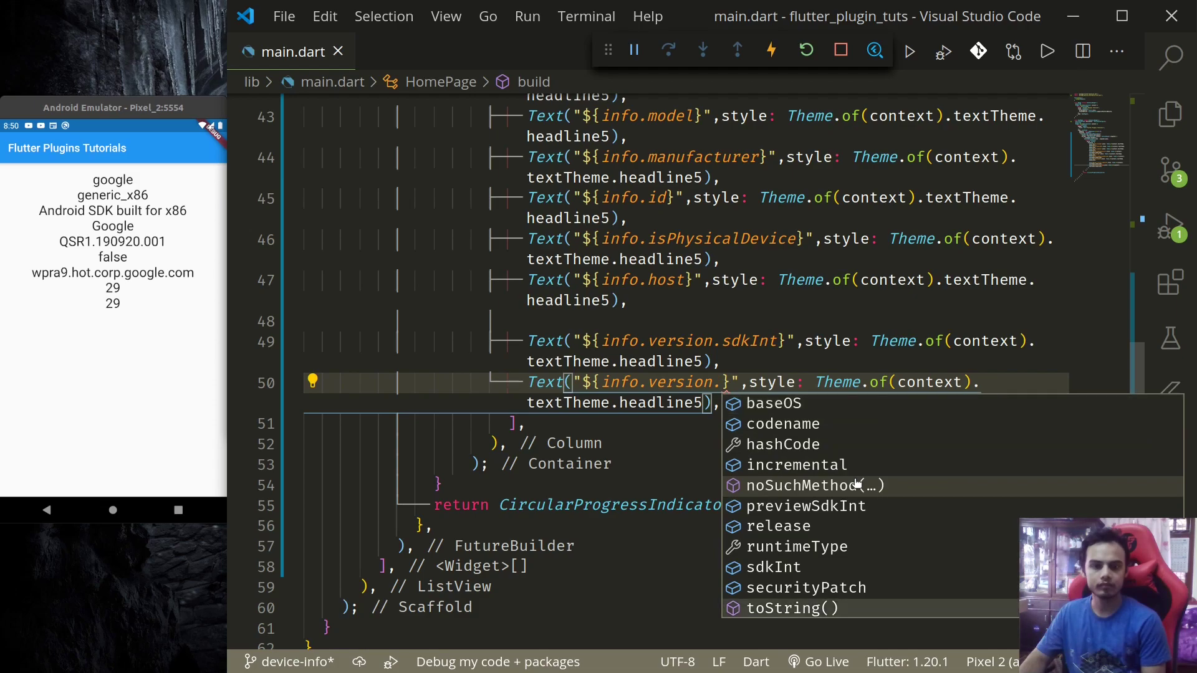
key("Escape")
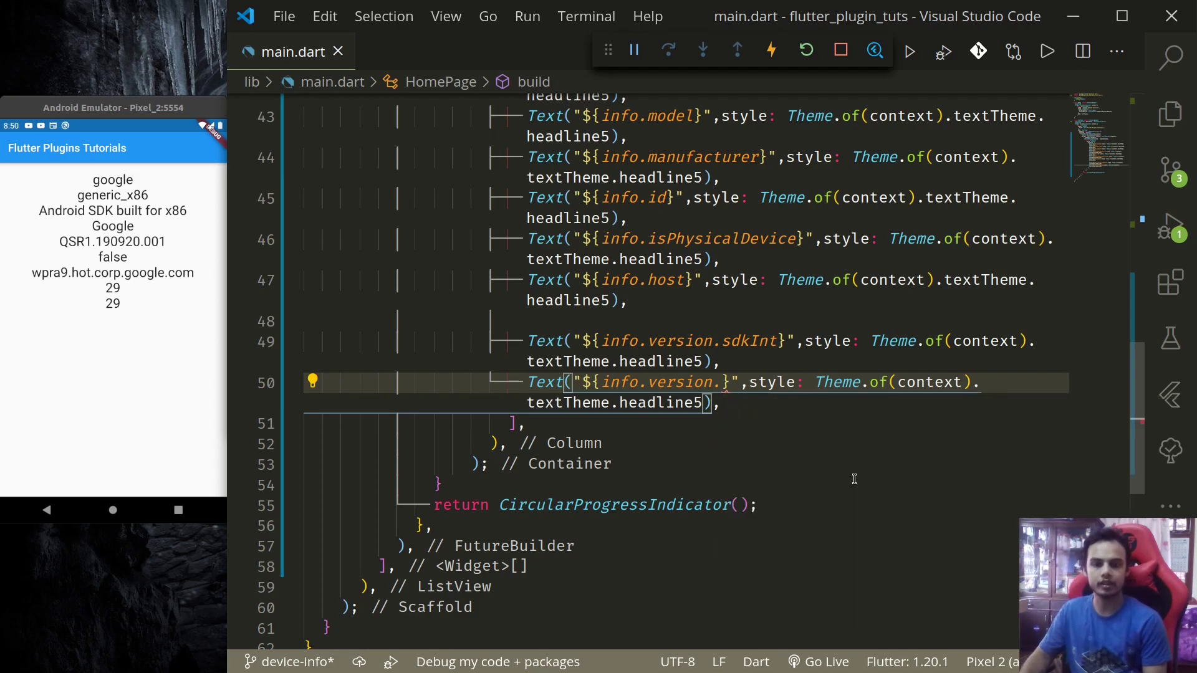
key("BackSpace")
key("ctrl+shift+Left")
key("BackSpace")
key("BackSpace")
type(".")
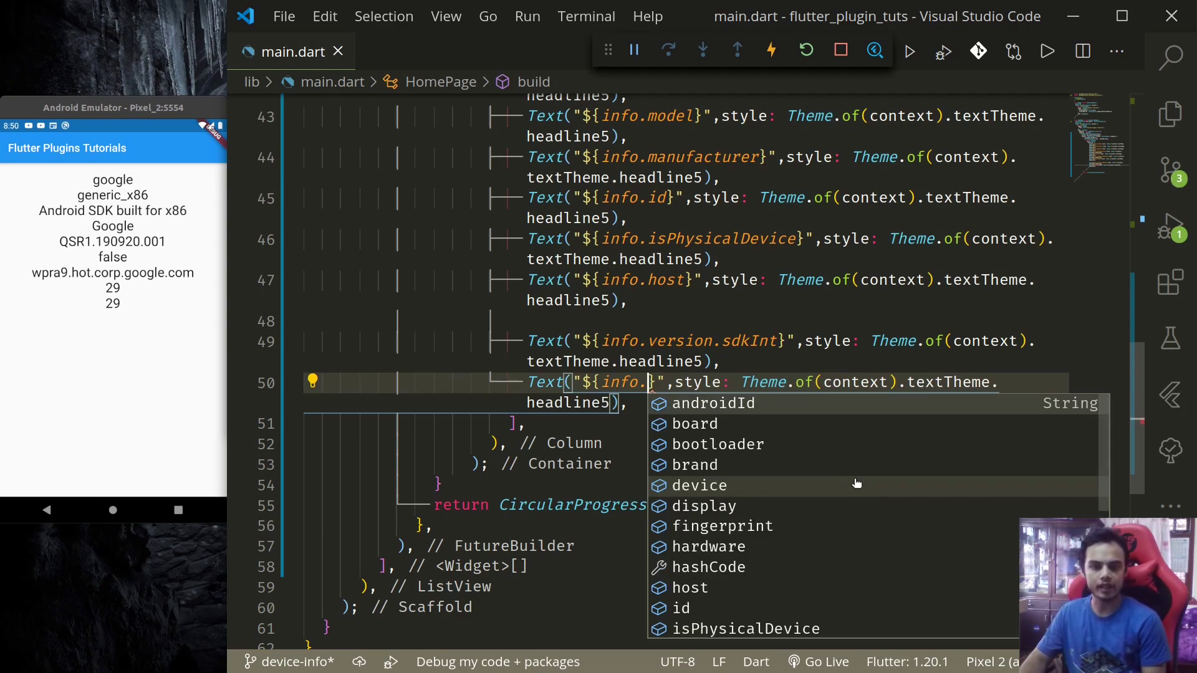
key("Down")
key("Down")
key("Down")
key("Down")
key("Down")
key("Down")
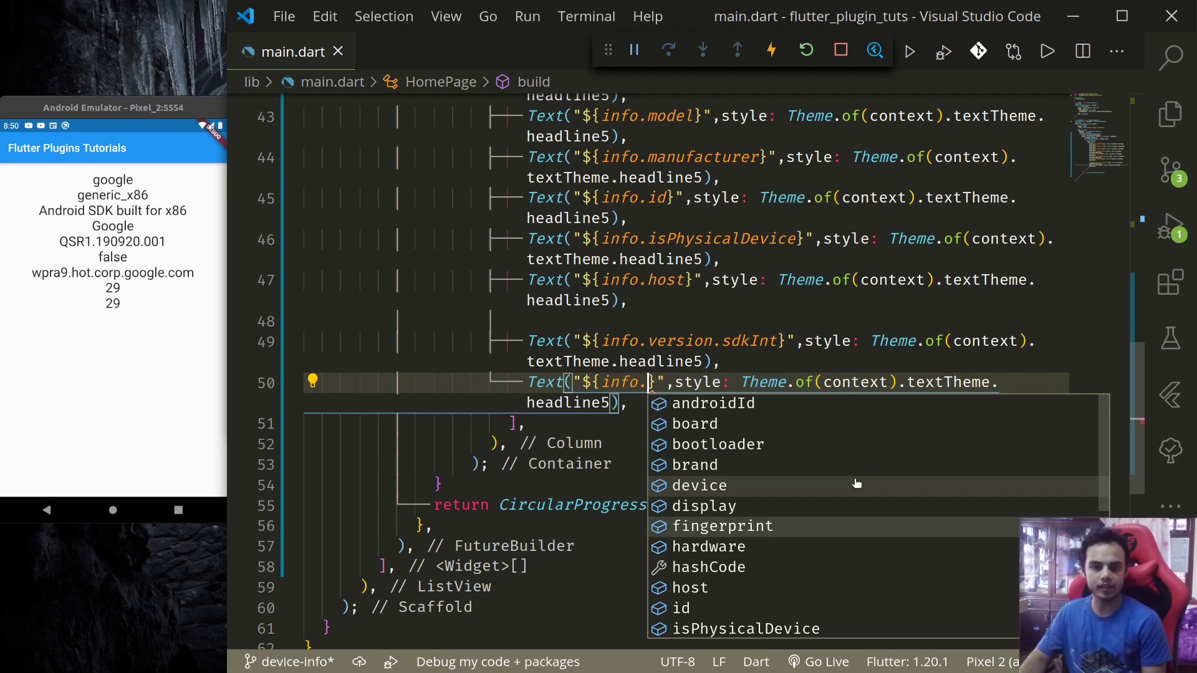
key("Down")
key("Down")
key("Down")
key("Down")
key("Down")
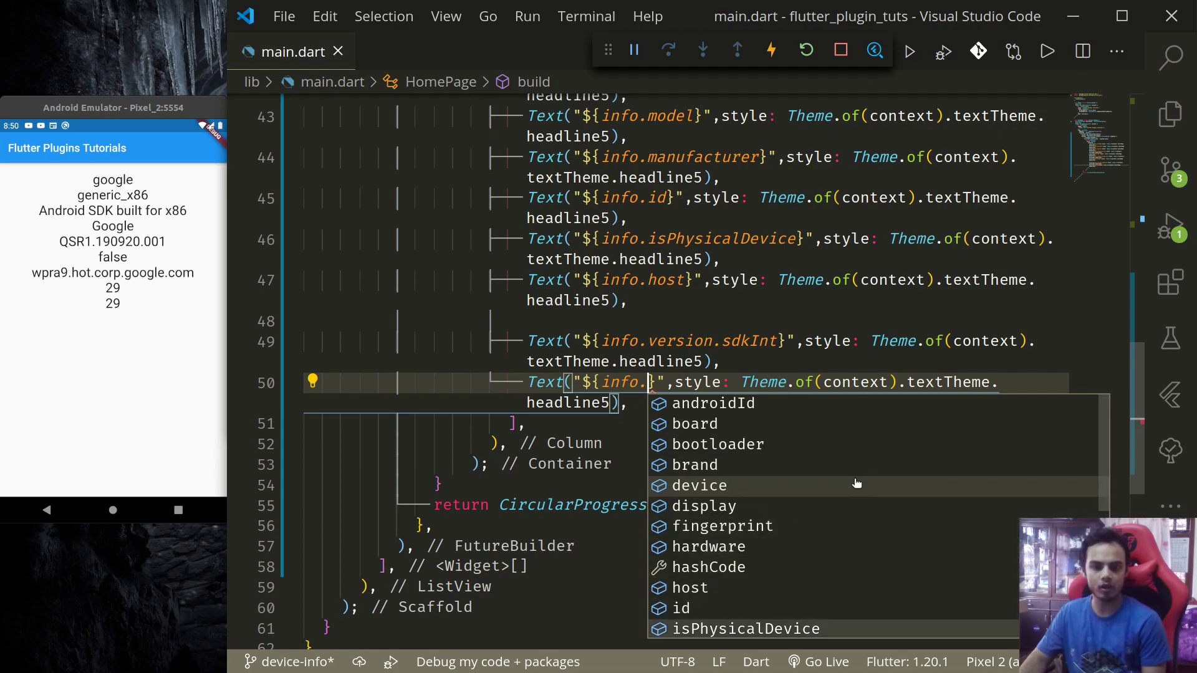
key("Down")
key("Down")
key("Down")
key("Down")
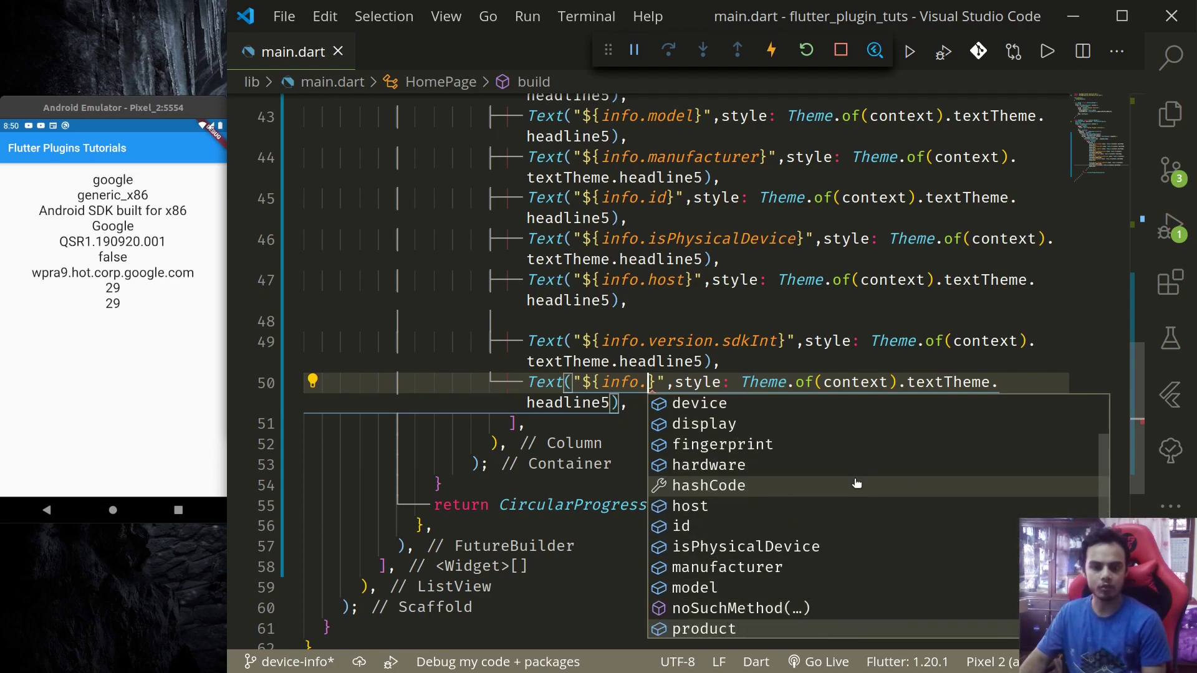
key("Down")
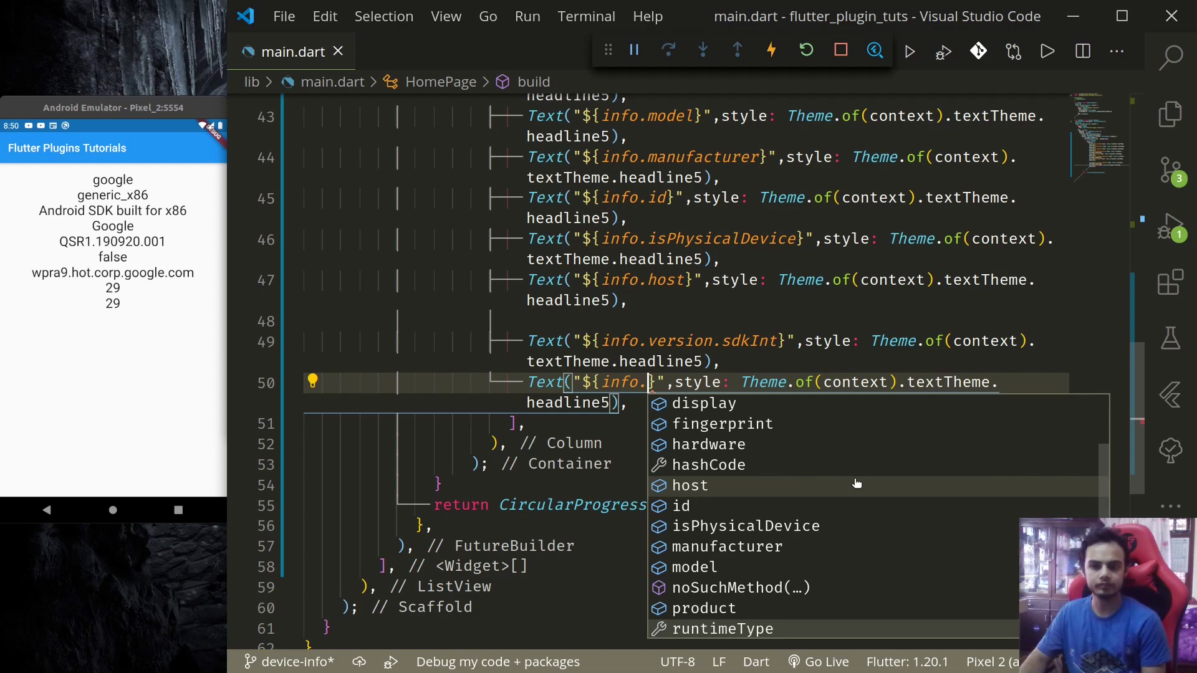
key("Down")
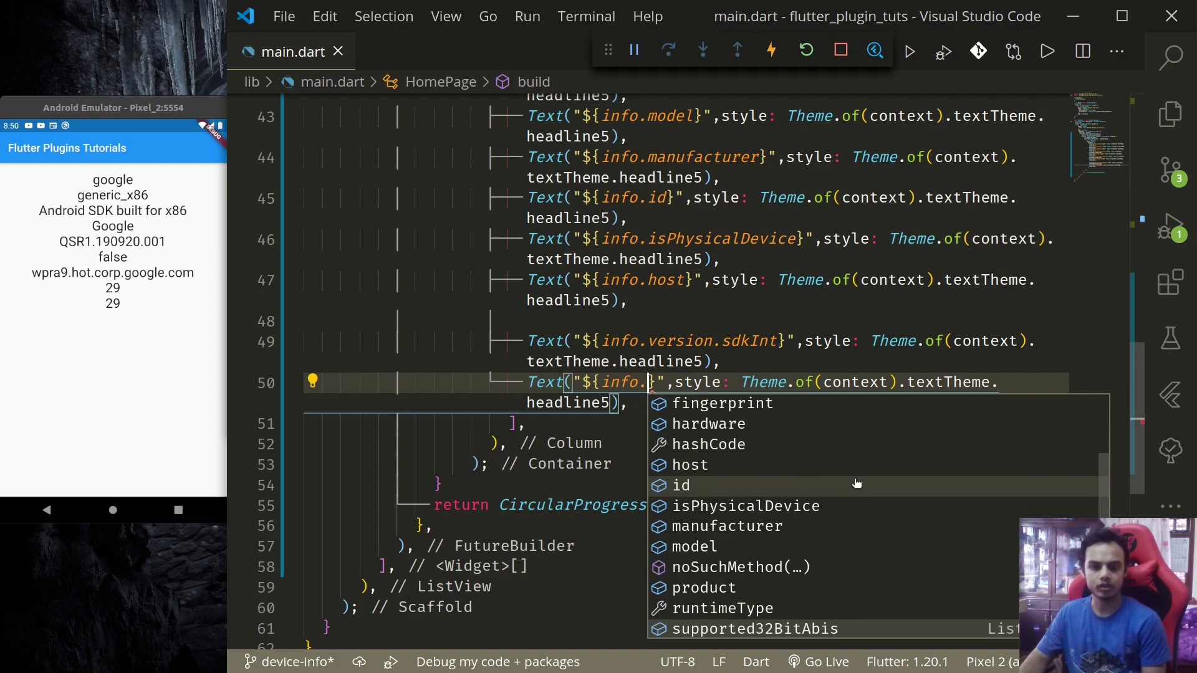
key("Down")
key("Down")
key("Down")
key("Down")
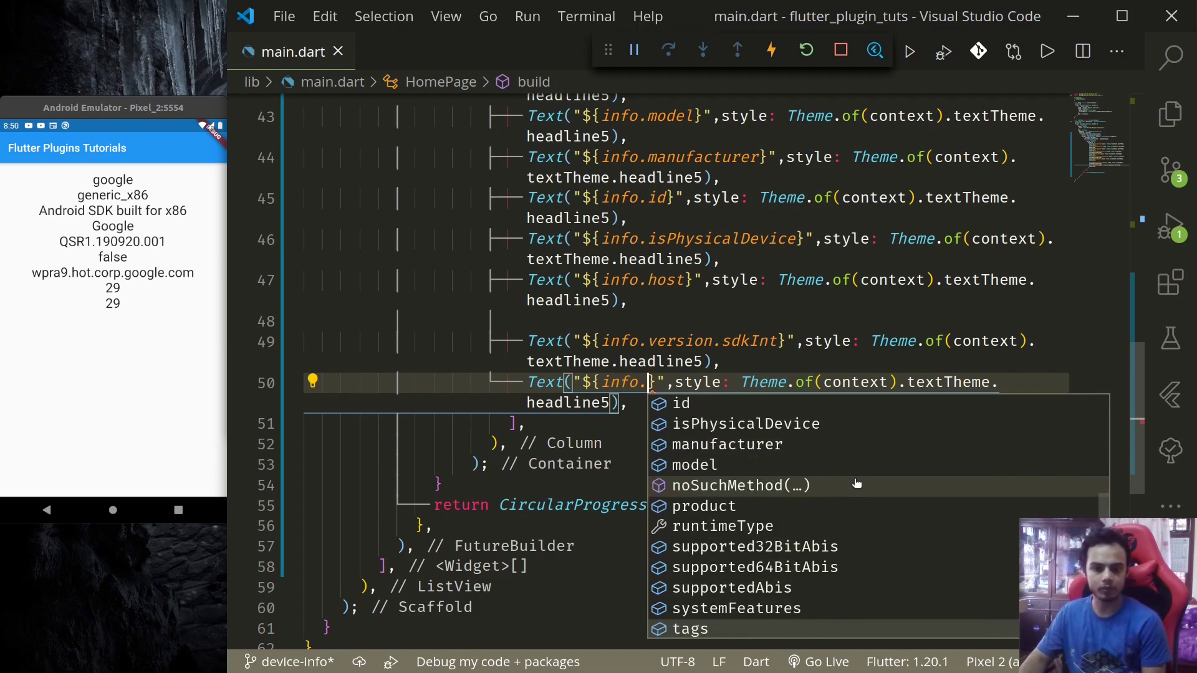
key("Down")
key("Down")
key("Return")
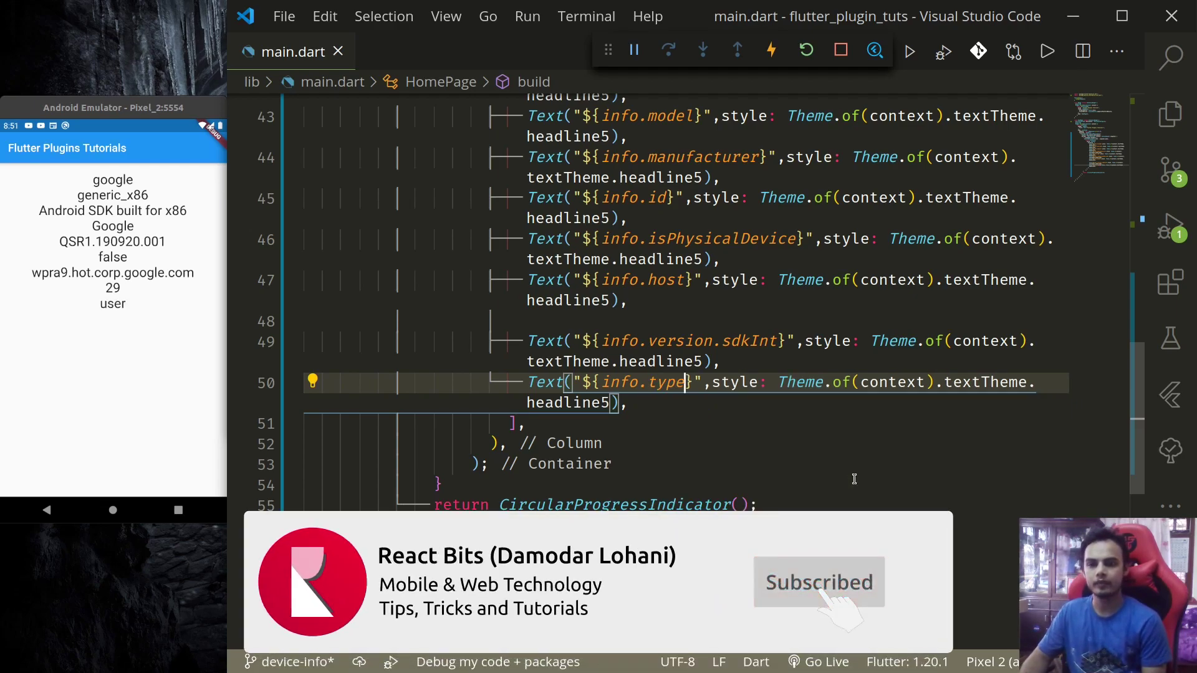
key("End")
key("shift+Up")
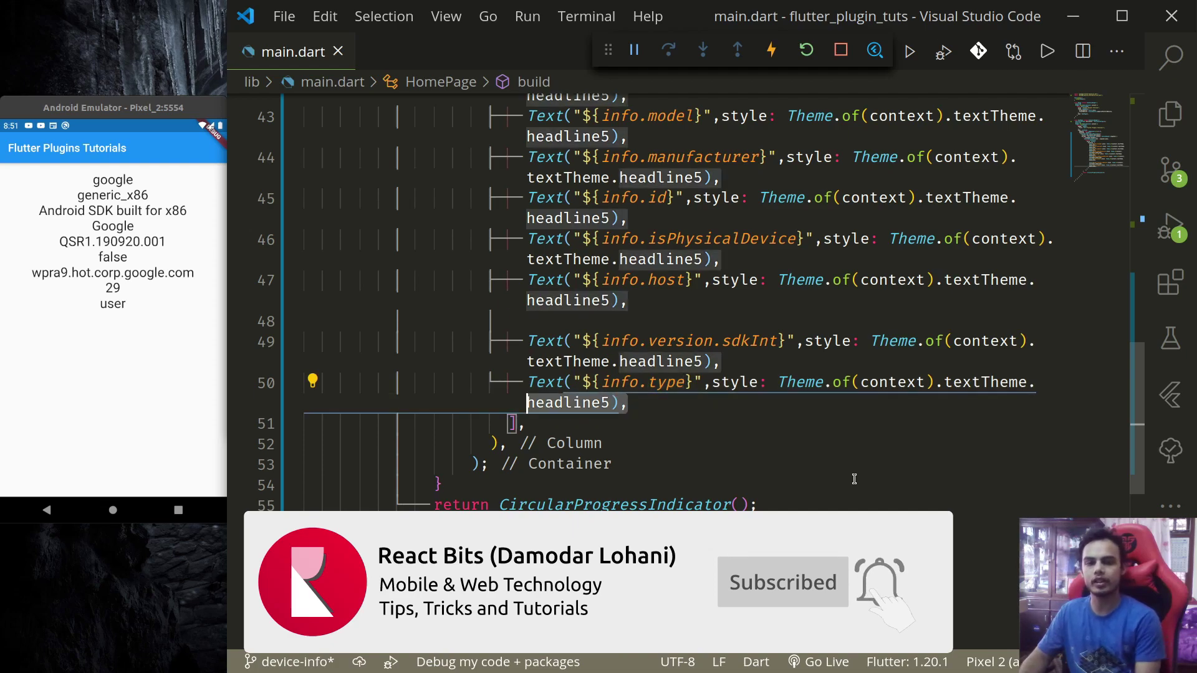
key("shift+Up")
key("BackSpace")
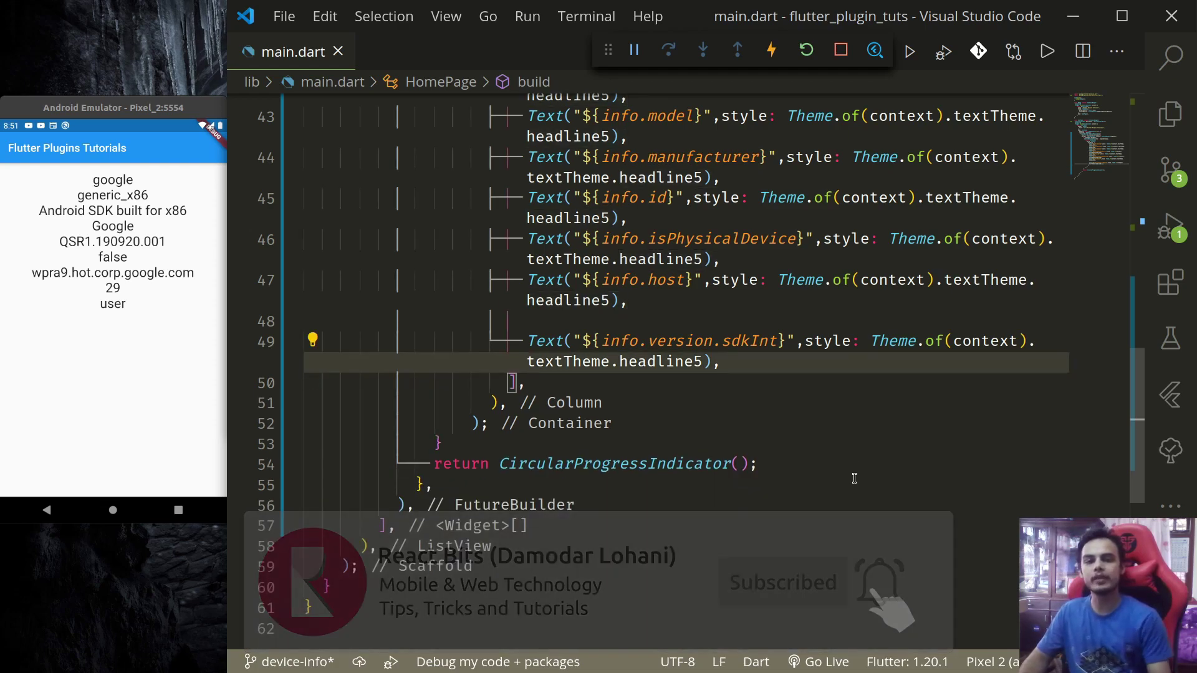
left_click_drag(729, 365, 685, 340)
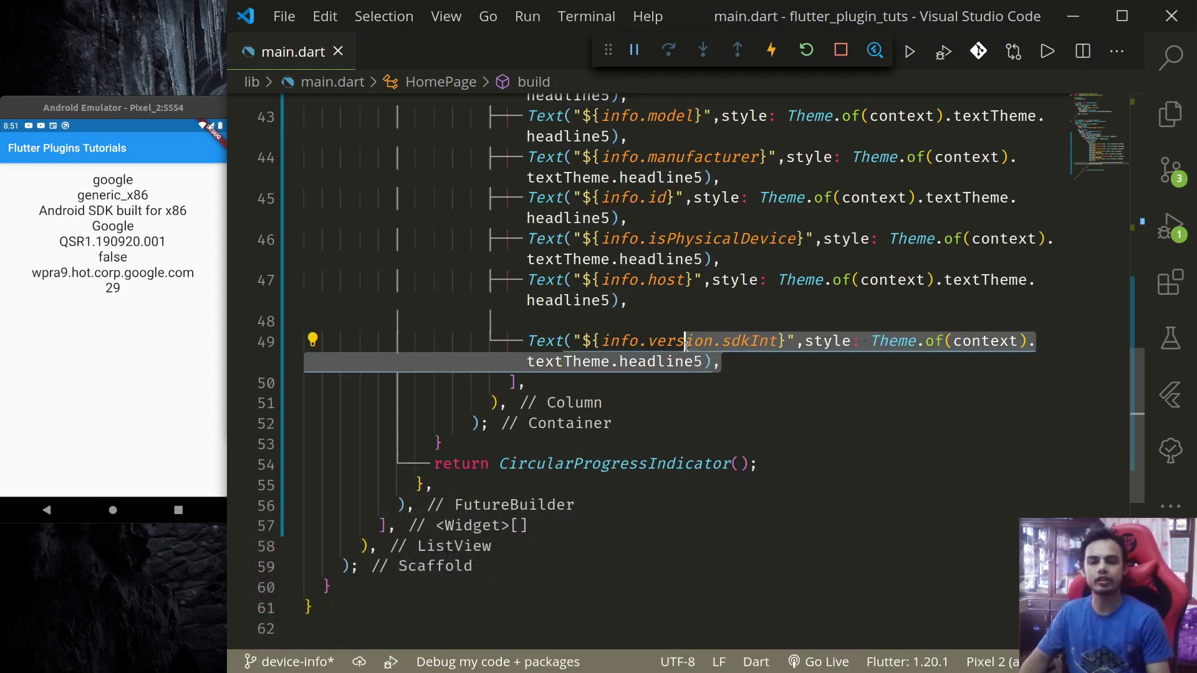
left_click(596, 321)
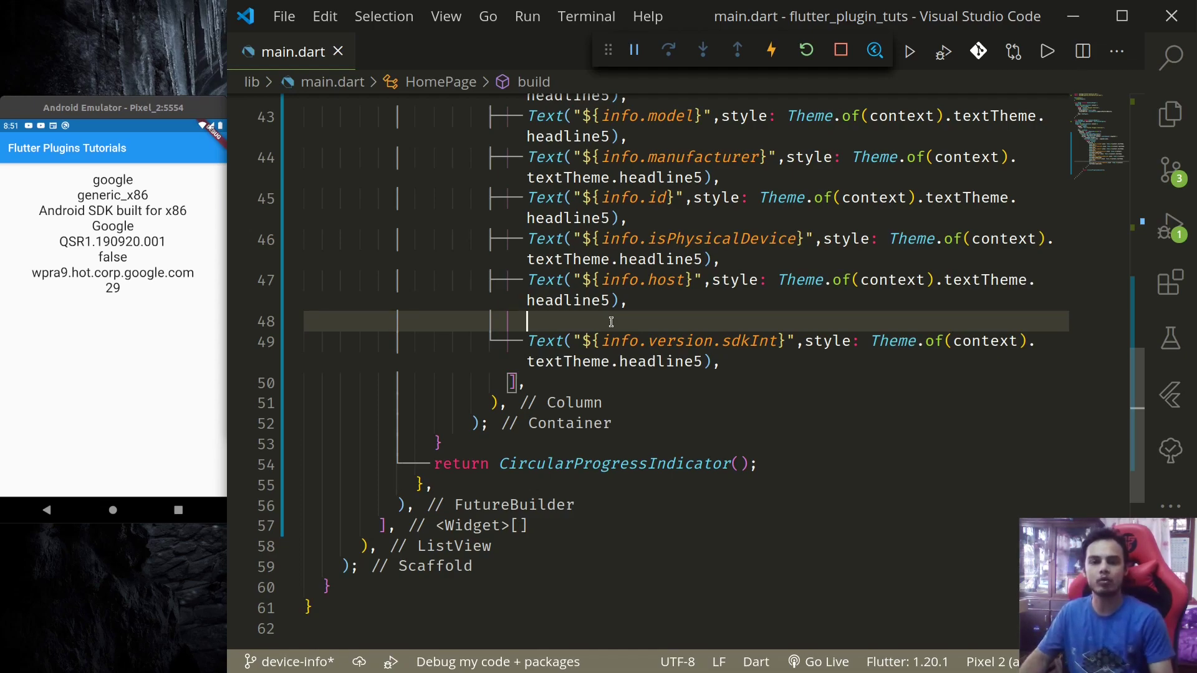
scroll(611, 322, "up", 3)
left_click(666, 277)
left_click(674, 237)
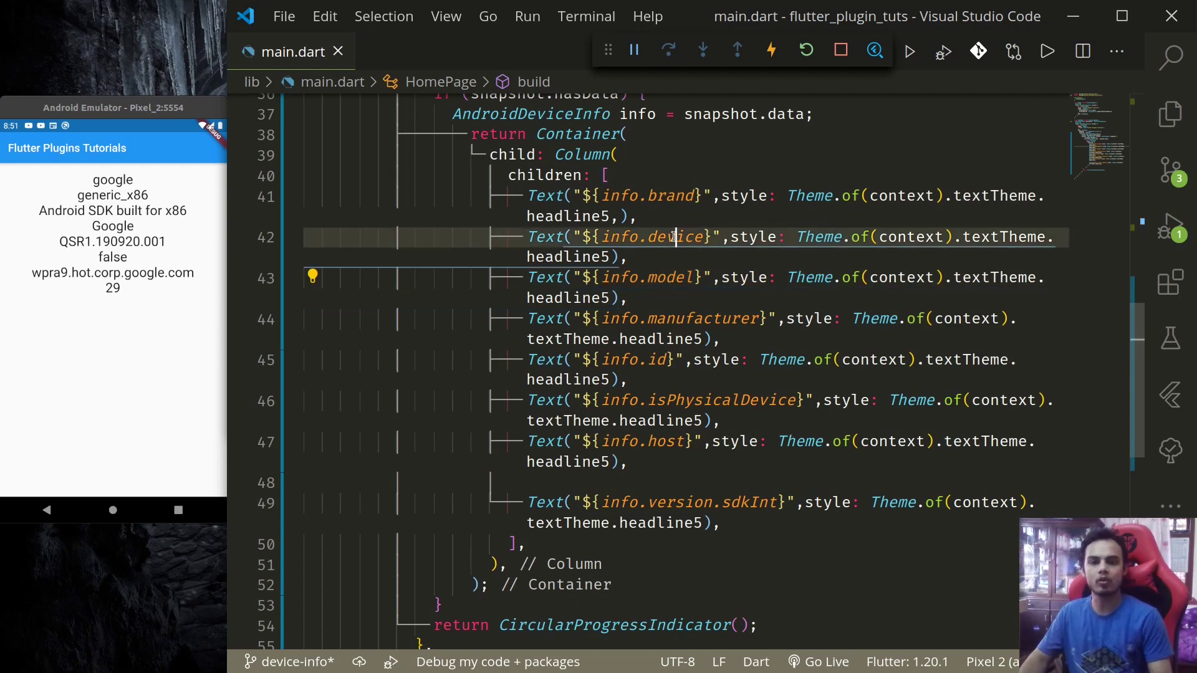
double_click(674, 237)
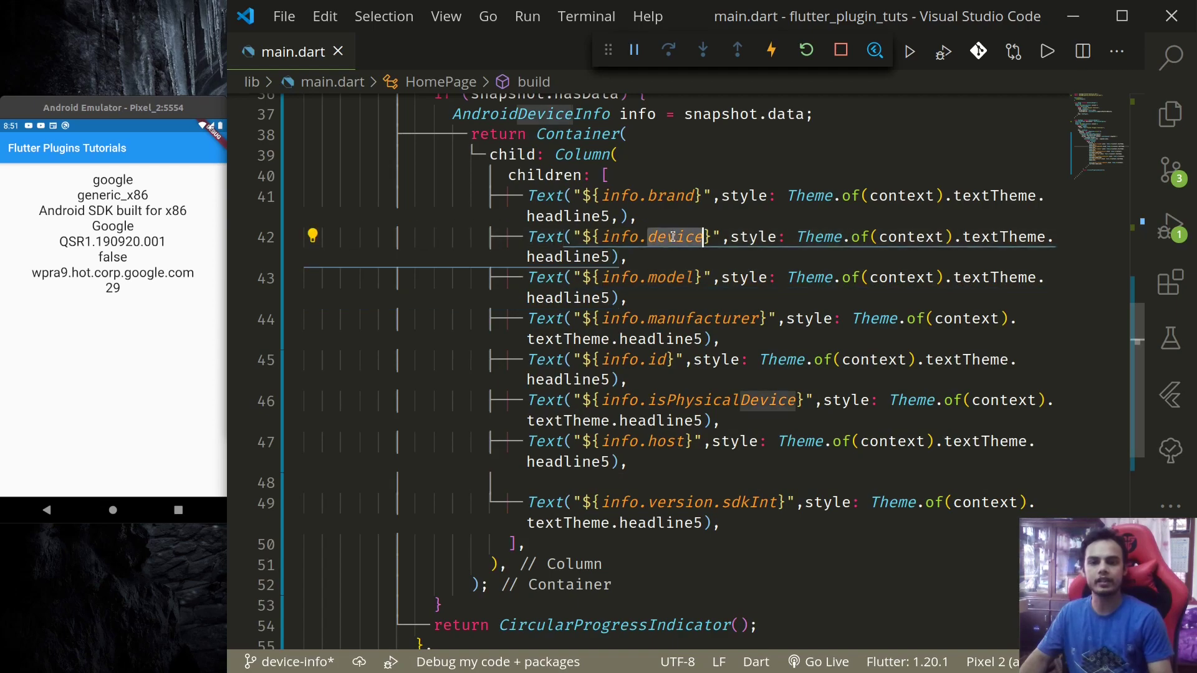
double_click(684, 194)
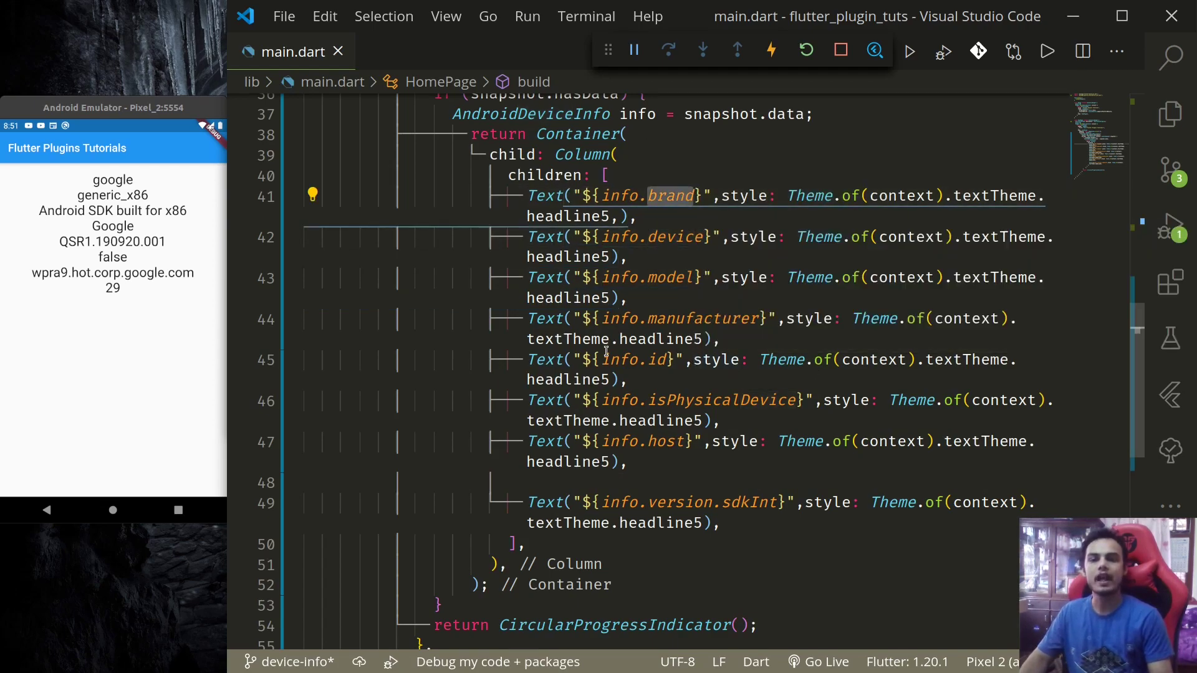
mouse_move(660, 420)
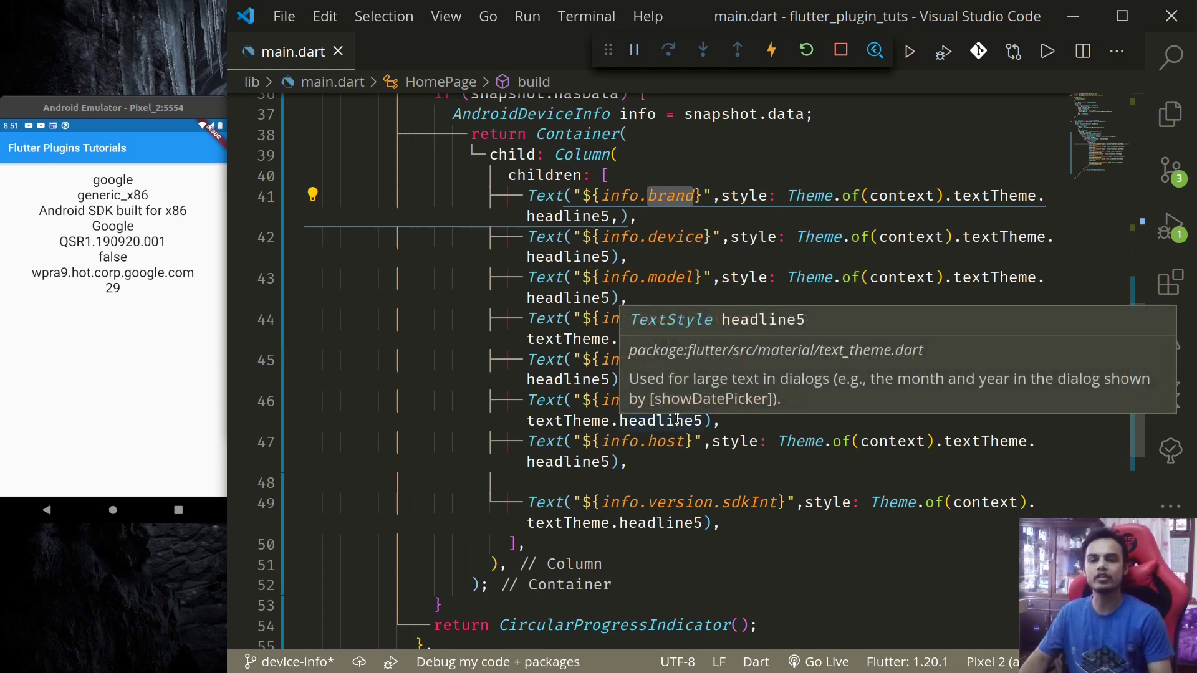
scroll(582, 203, "up", 3)
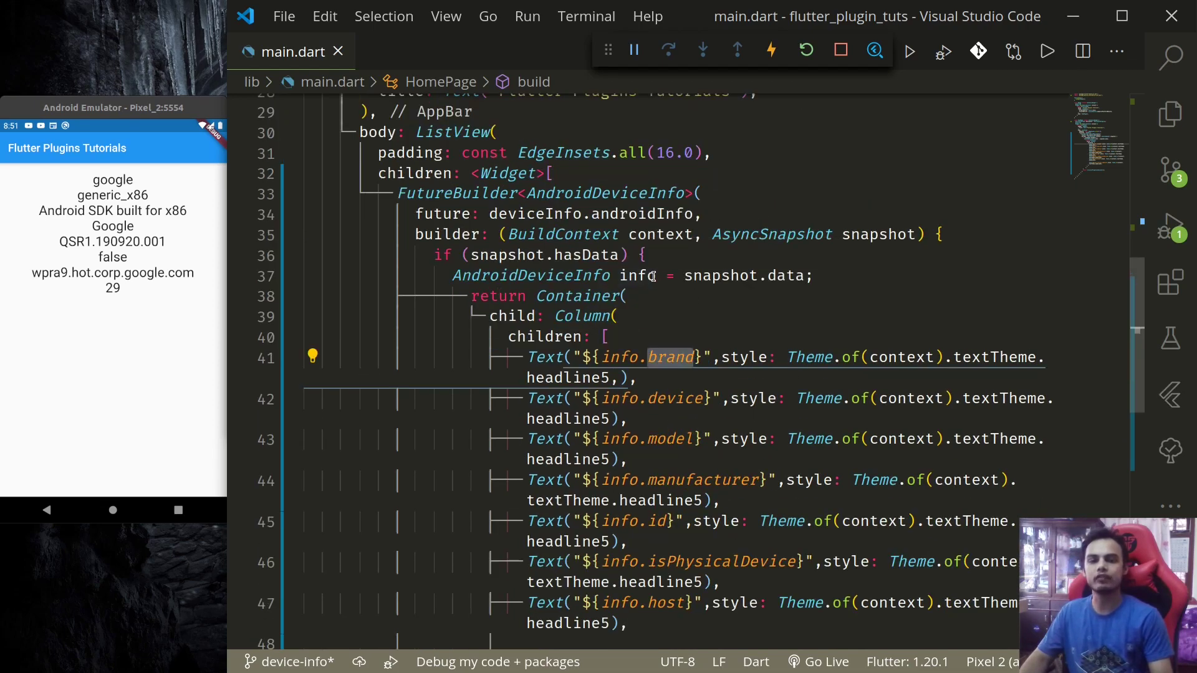